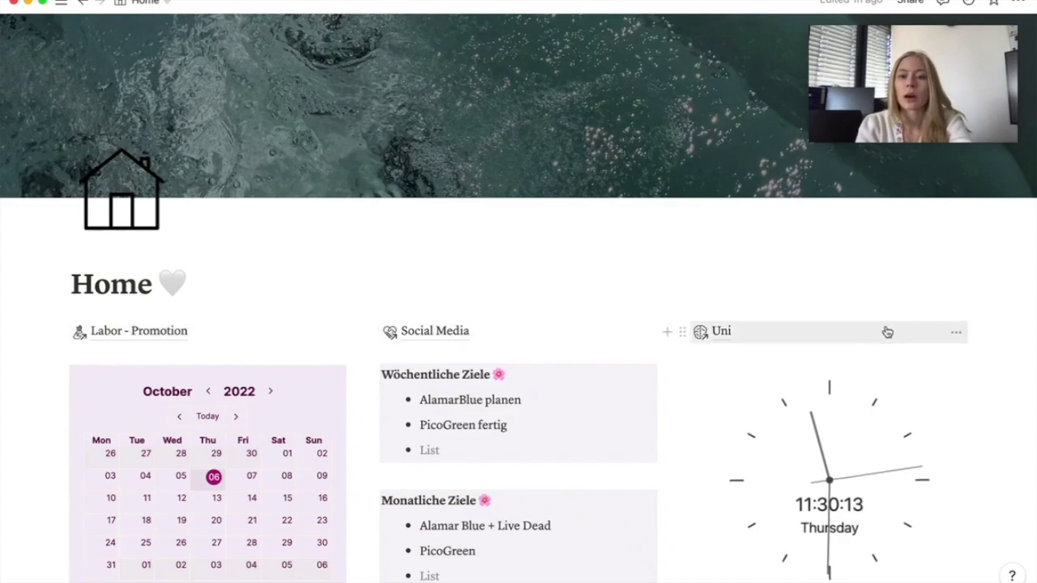
Insert a new blank weekly to-do section on the Home page with the Neue Woche template, and undo the insertion
{"action": "scroll", "coordinate": [715, 240], "scroll_direction": "down", "scroll_amount": 4}
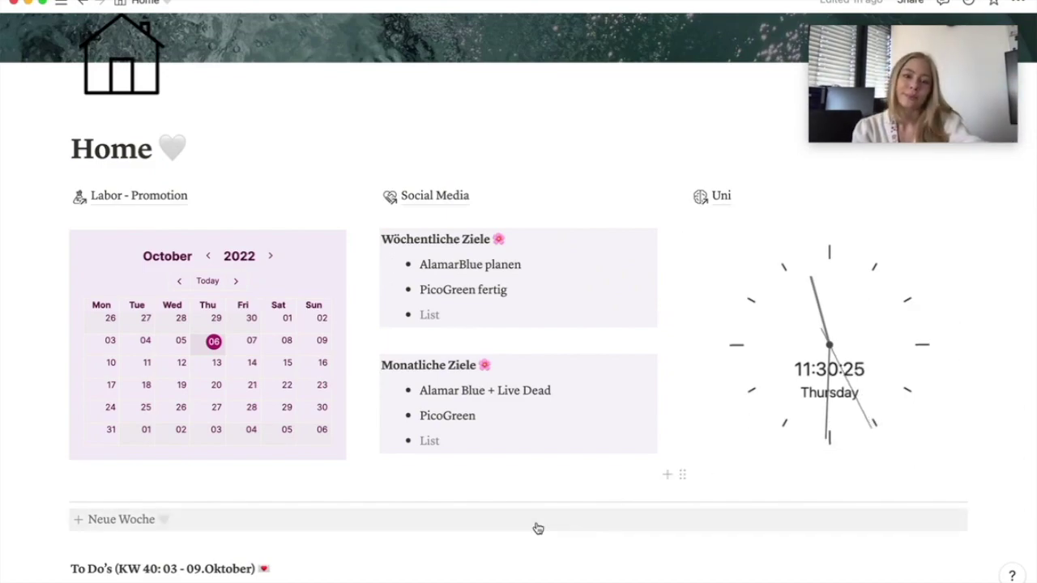
{"action": "scroll", "coordinate": [537, 527], "scroll_direction": "down", "scroll_amount": 9}
{"action": "scroll", "coordinate": [388, 114], "scroll_direction": "down", "scroll_amount": 1}
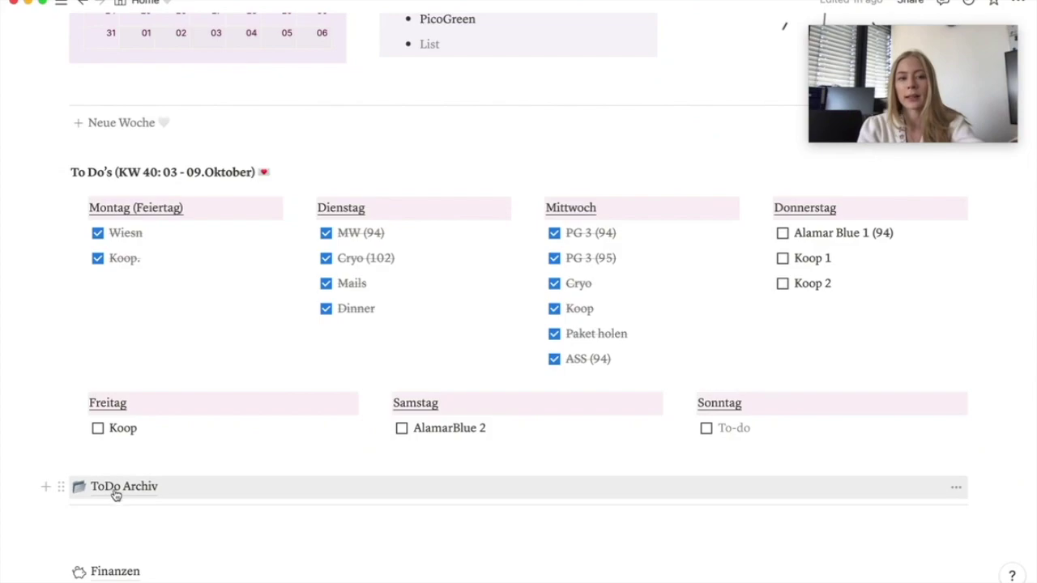
{"action": "left_click", "coordinate": [140, 130]}
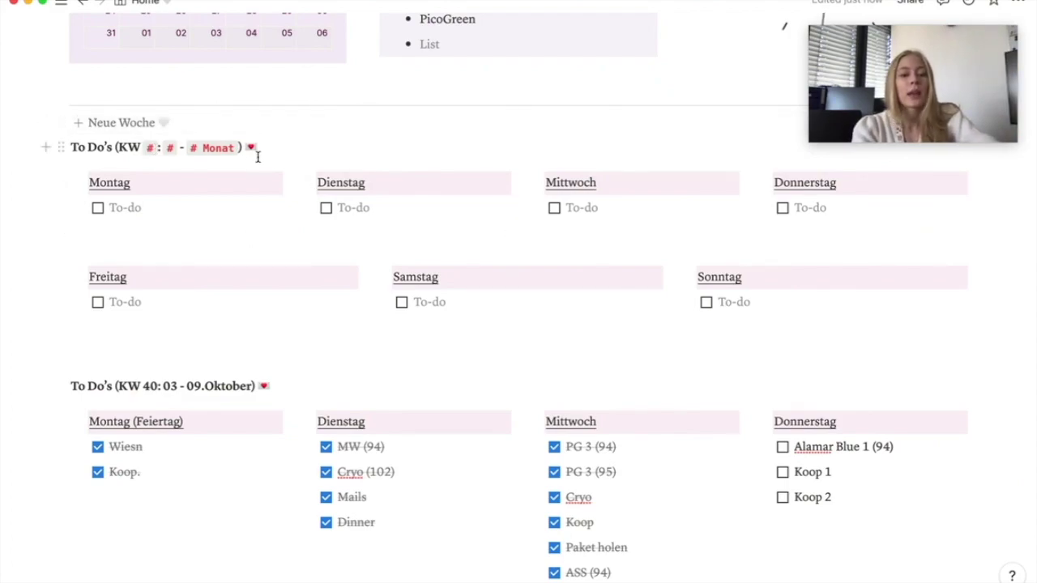
{"action": "key", "text": "ctrl+z"}
Open the ToDo Archiv page, view the archived KW 39 to-dos, and return to the Home page to look it over
{"action": "left_click", "coordinate": [120, 487]}
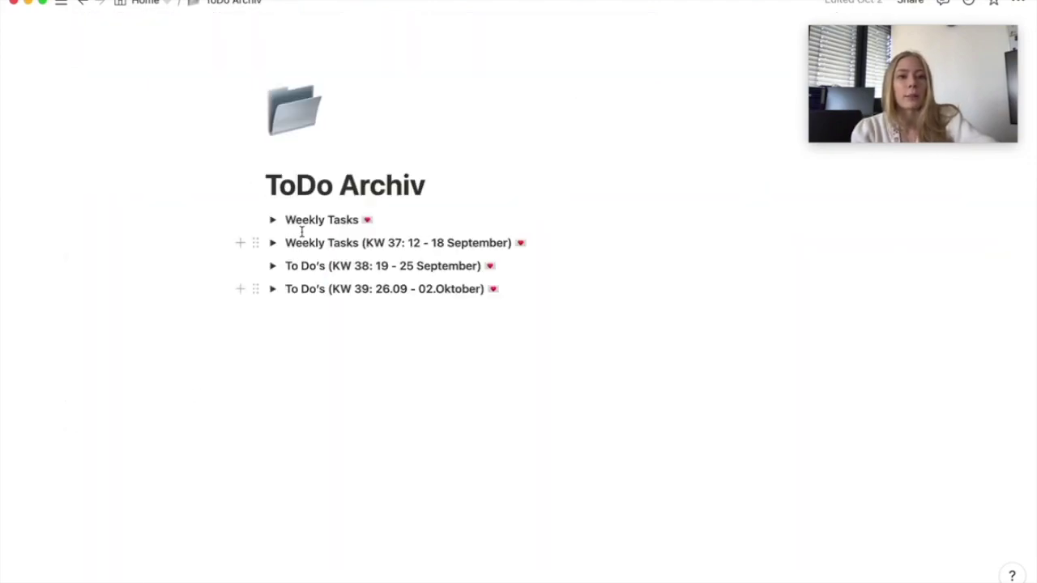
{"action": "left_click", "coordinate": [274, 290]}
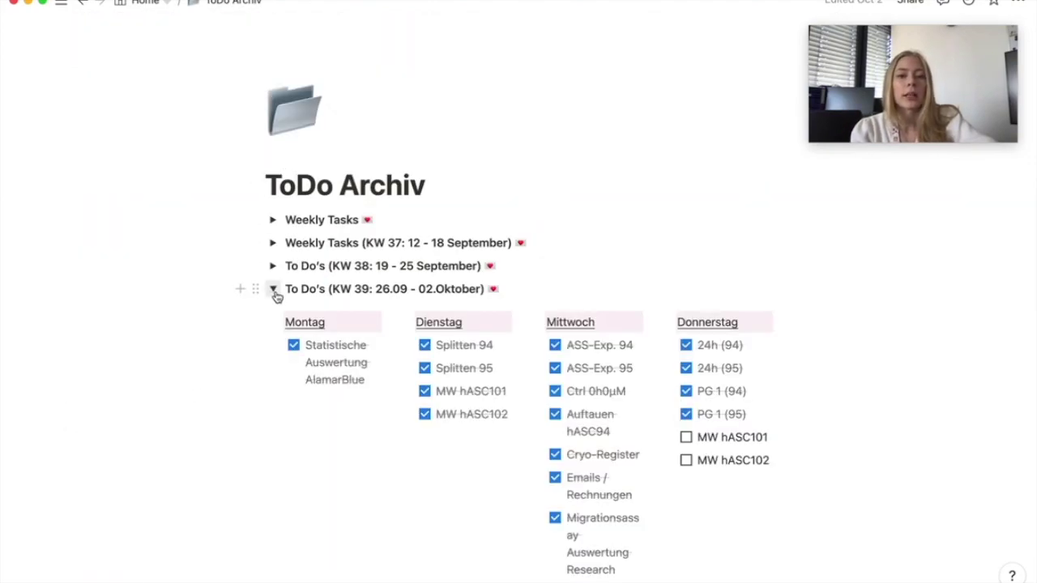
{"action": "left_click", "coordinate": [274, 290]}
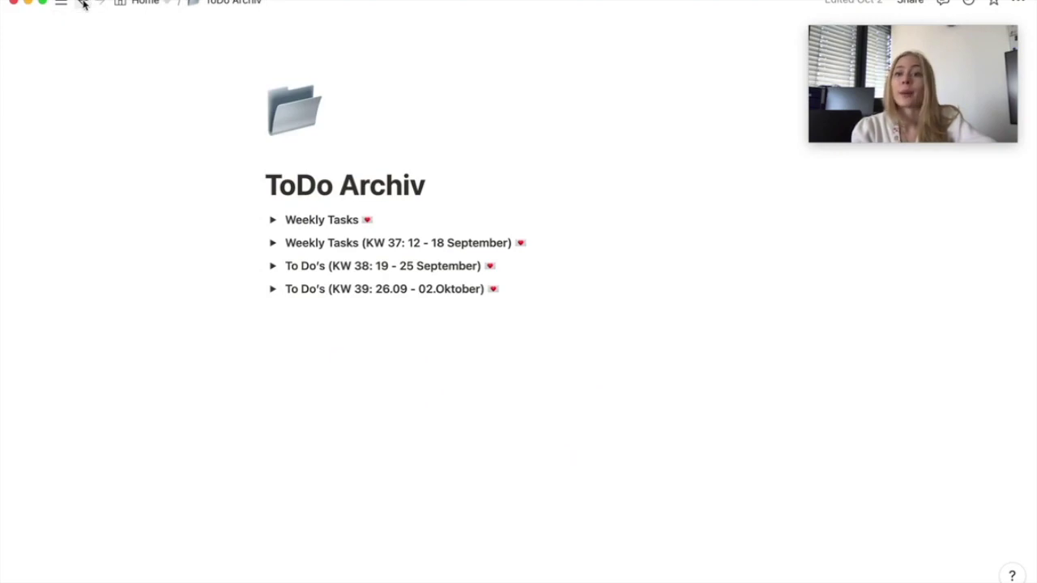
{"action": "left_click", "coordinate": [83, 4]}
{"action": "scroll", "coordinate": [660, 321], "scroll_direction": "down", "scroll_amount": 5}
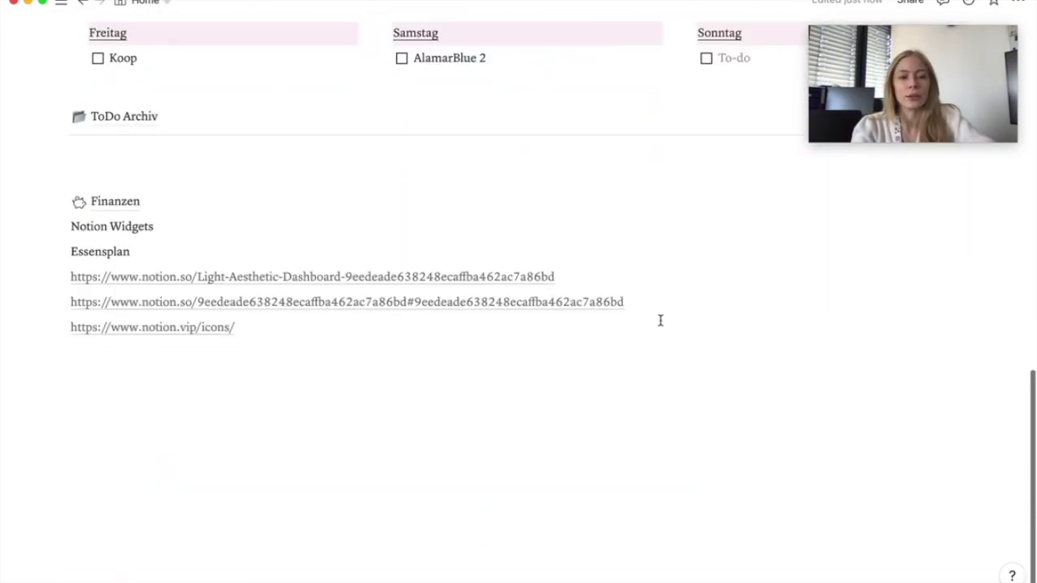
{"action": "scroll", "coordinate": [660, 321], "scroll_direction": "up", "scroll_amount": 10}
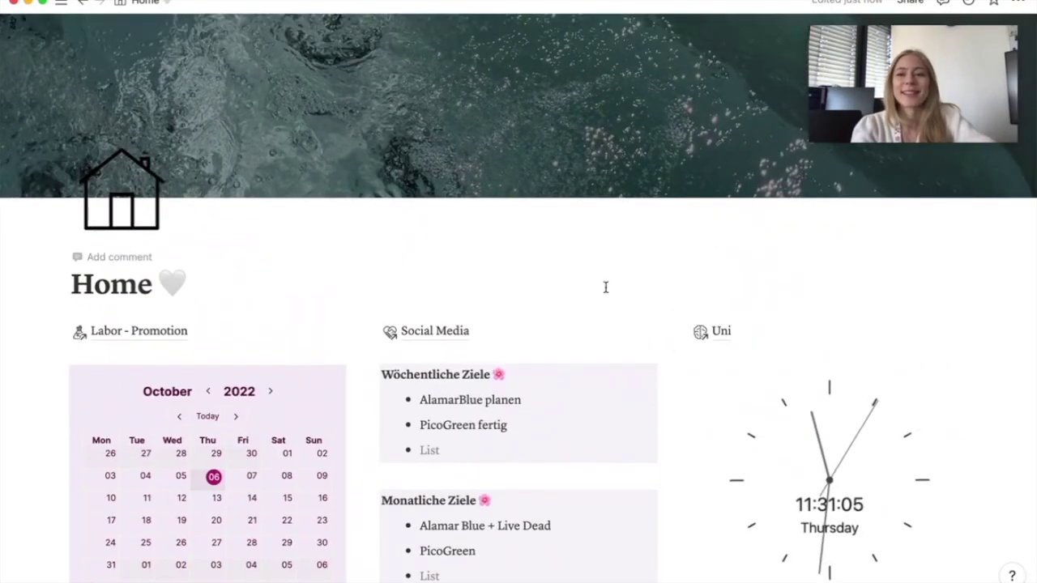
Open the Labor - Promotion page and examine its Master ToDo-List and the organisational, meeting and practical sections below it
{"action": "left_click", "coordinate": [722, 331]}
{"action": "scroll", "coordinate": [526, 309], "scroll_direction": "down", "scroll_amount": 2}
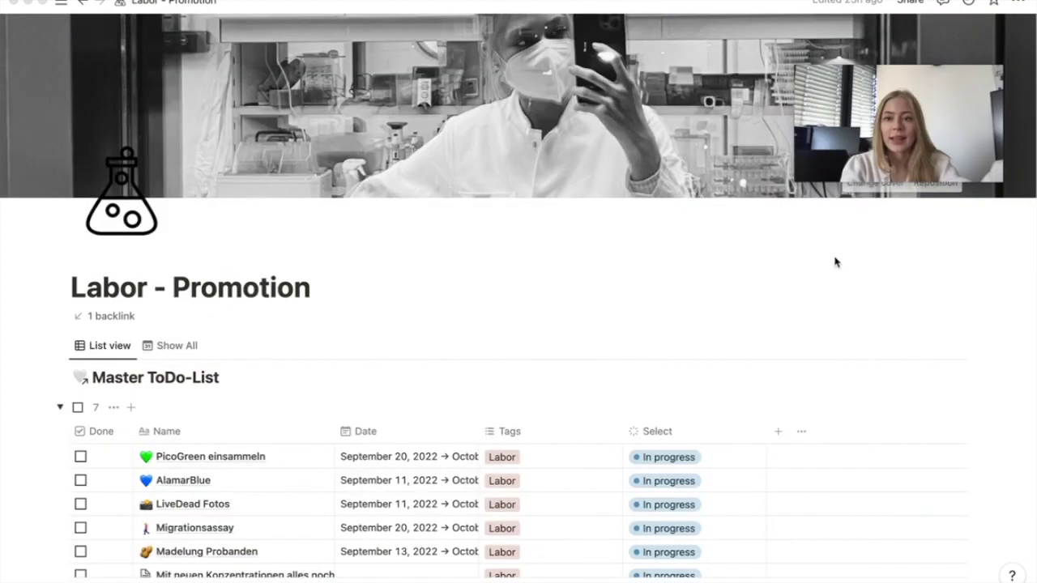
{"action": "scroll", "coordinate": [454, 329], "scroll_direction": "up", "scroll_amount": 2}
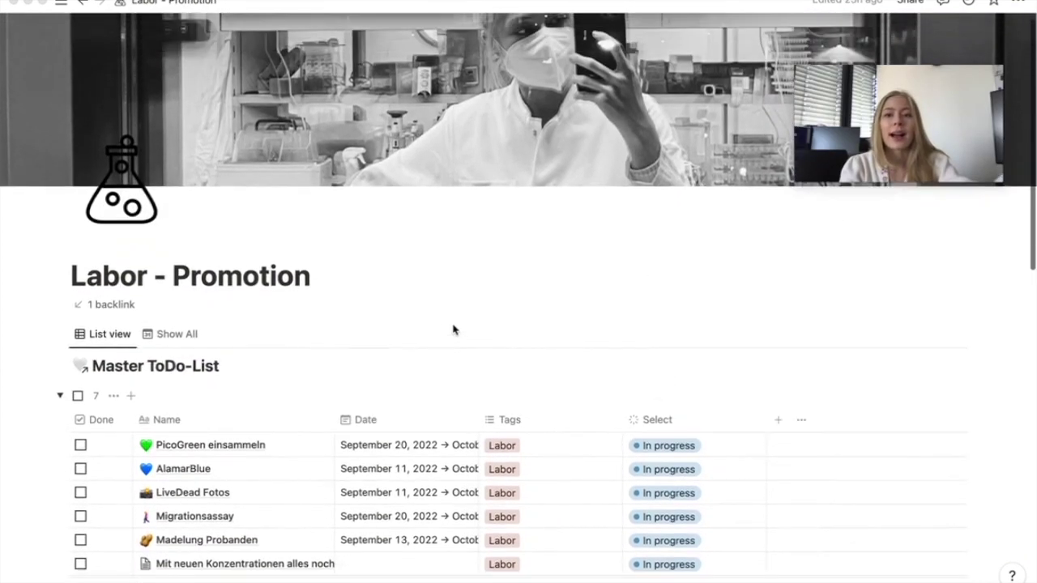
{"action": "scroll", "coordinate": [454, 329], "scroll_direction": "down", "scroll_amount": 3}
{"action": "scroll", "coordinate": [454, 329], "scroll_direction": "down", "scroll_amount": 1}
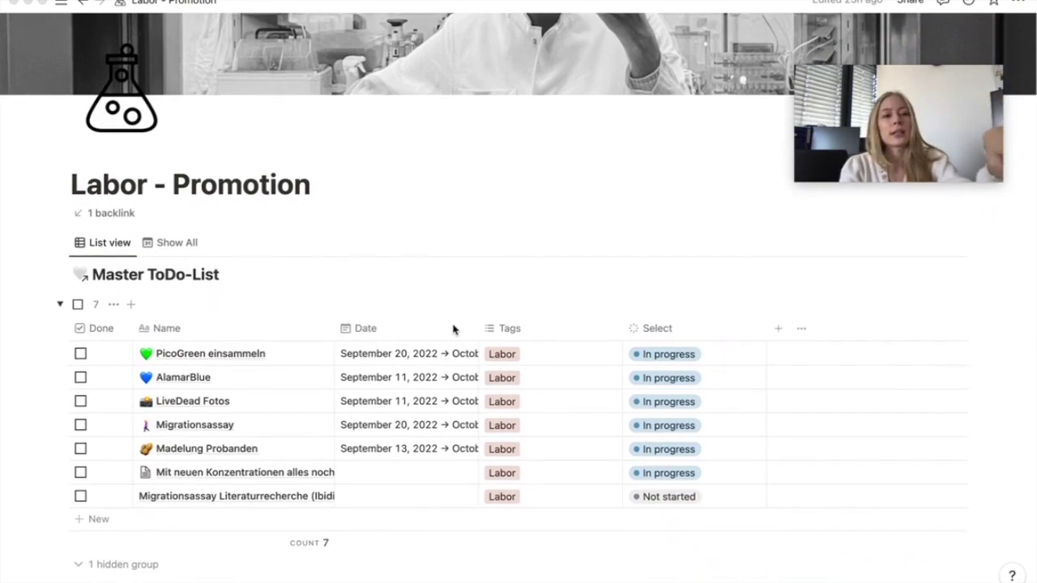
{"action": "scroll", "coordinate": [453, 329], "scroll_direction": "down", "scroll_amount": 2}
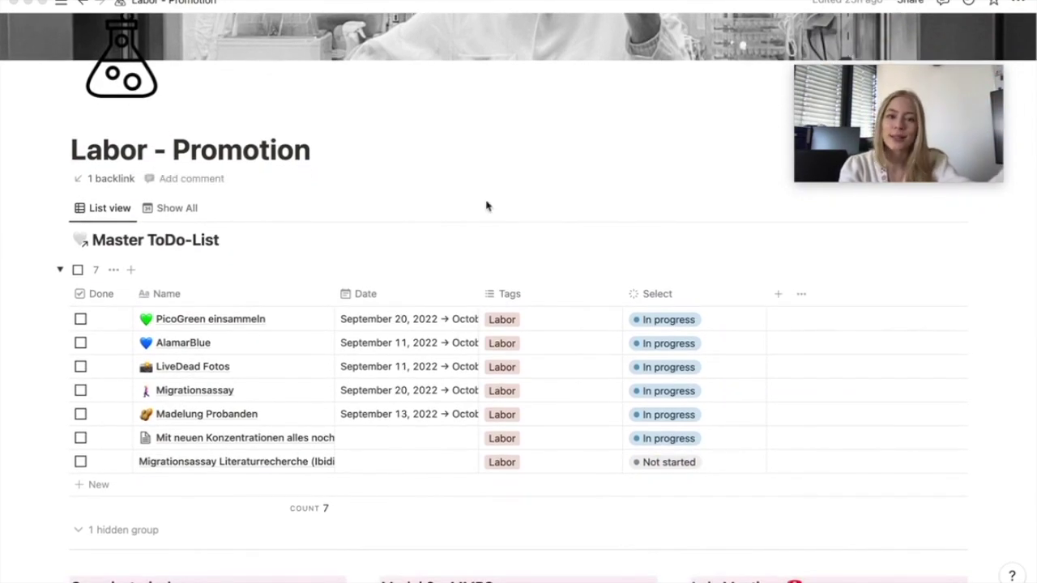
{"action": "scroll", "coordinate": [487, 203], "scroll_direction": "down", "scroll_amount": 10}
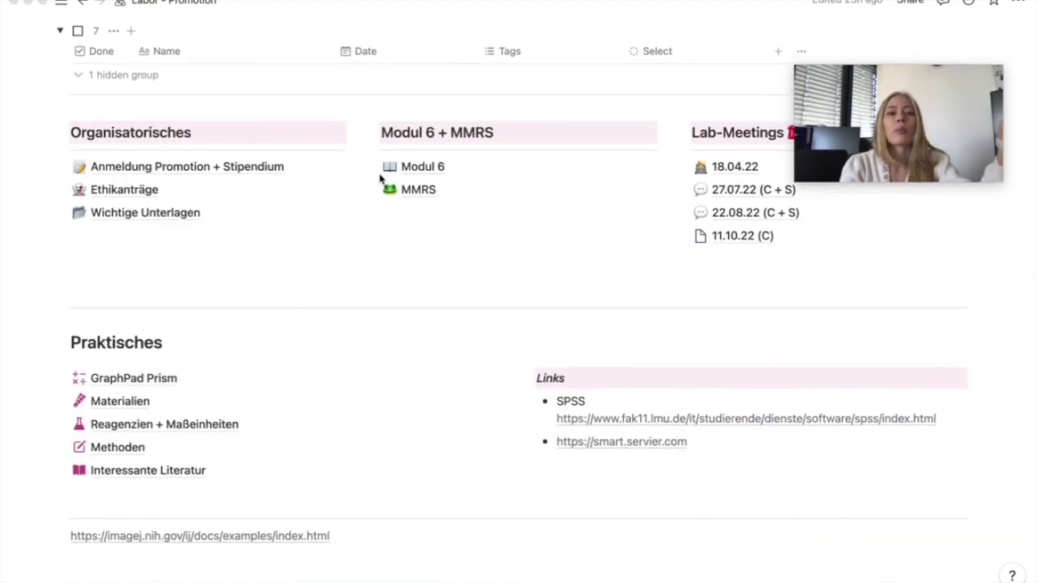
{"action": "scroll", "coordinate": [459, 443], "scroll_direction": "up", "scroll_amount": 8}
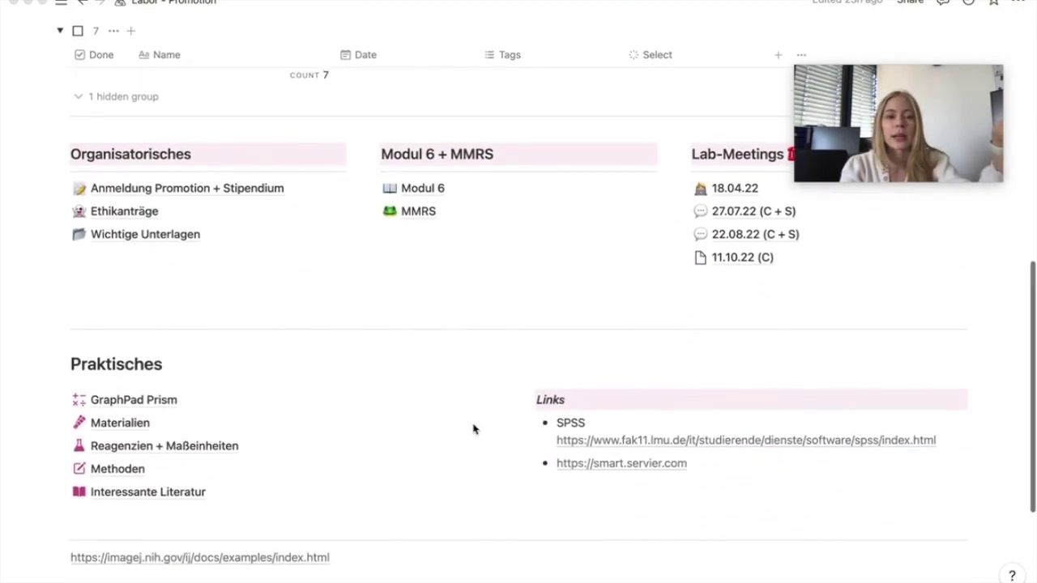
{"action": "scroll", "coordinate": [532, 338], "scroll_direction": "down", "scroll_amount": 2}
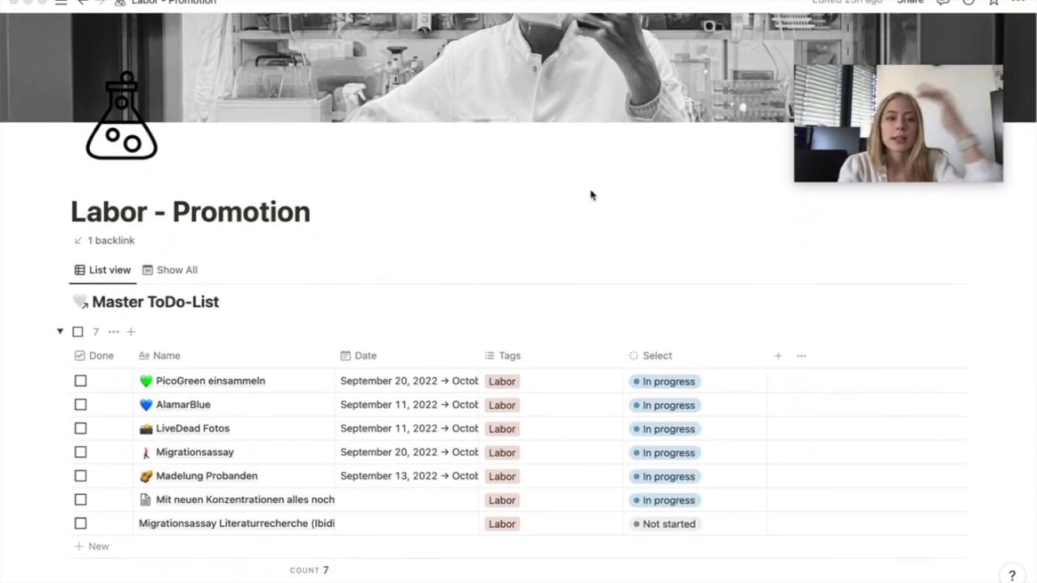
{"action": "scroll", "coordinate": [591, 195], "scroll_direction": "down", "scroll_amount": 1}
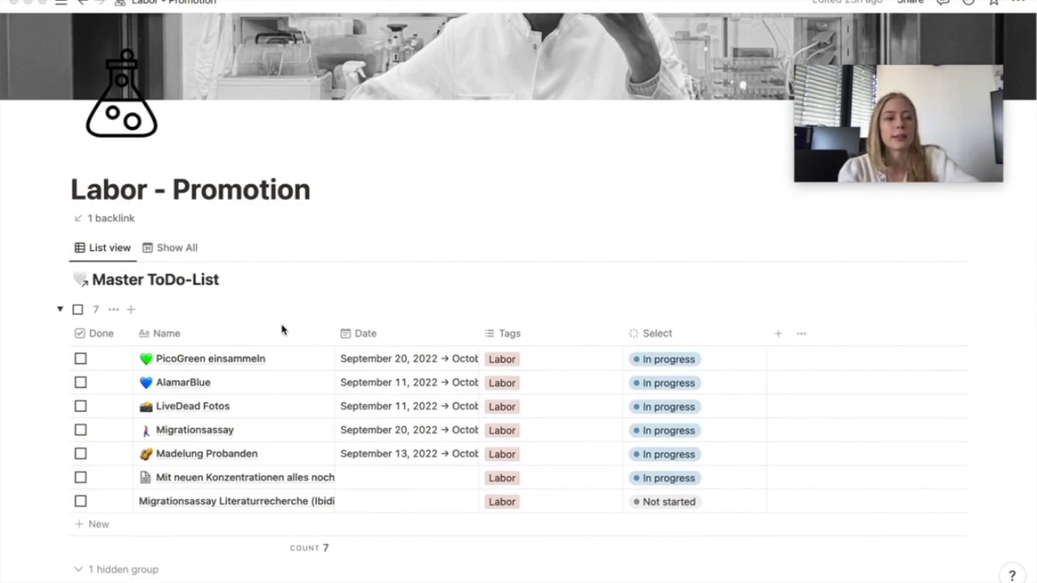
Mark the Migrationsassay Literaturrecherche task in the Master ToDo-List as done, and undo the change
{"action": "scroll", "coordinate": [283, 332], "scroll_direction": "down", "scroll_amount": 2}
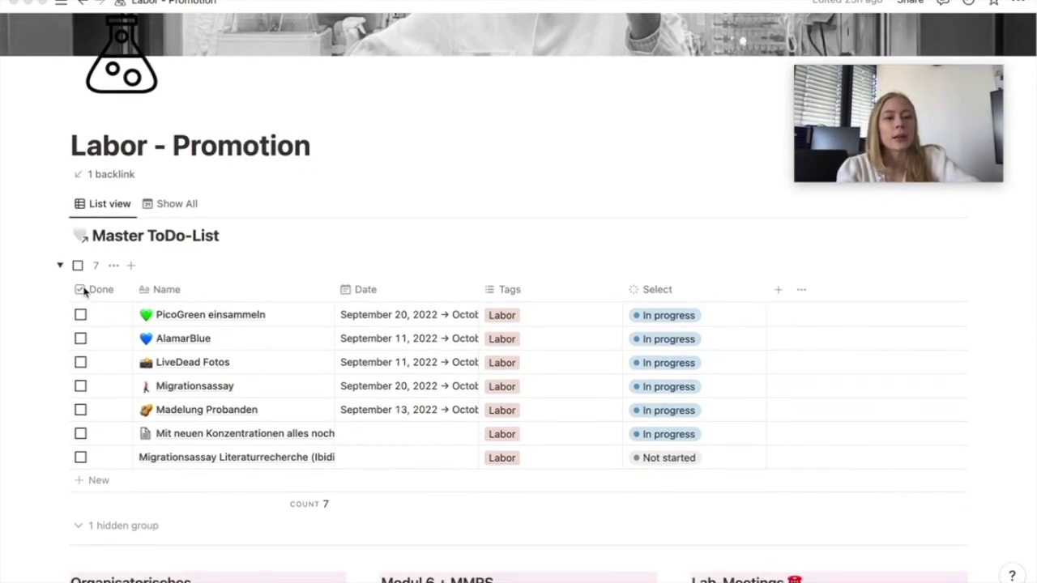
{"action": "left_click", "coordinate": [80, 458]}
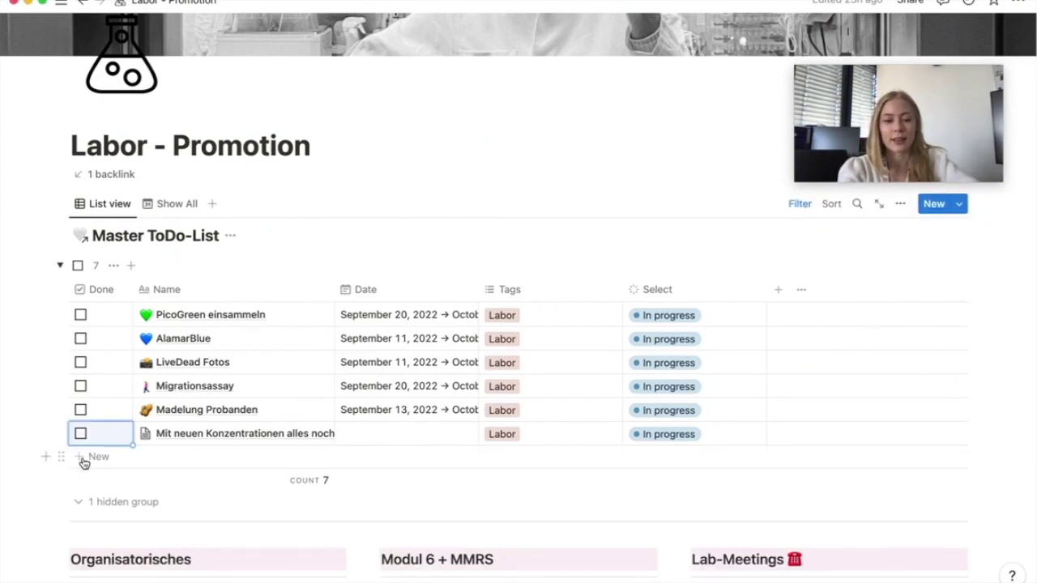
{"action": "key", "text": "super+z"}
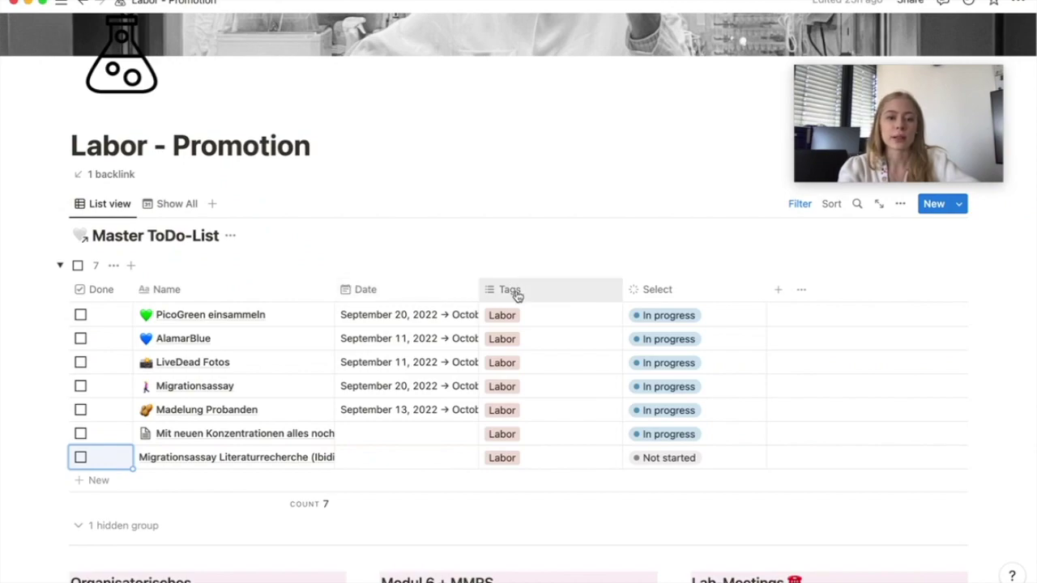
Review the Master ToDo-List tasks in the Show All calendar view and return to the List view
{"action": "left_click", "coordinate": [180, 207]}
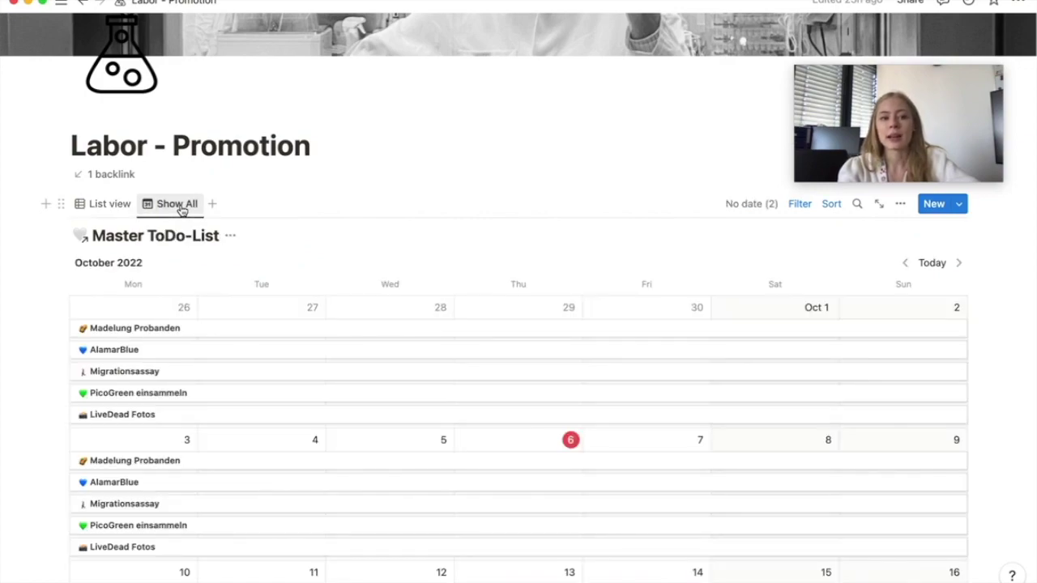
{"action": "scroll", "coordinate": [495, 240], "scroll_direction": "down", "scroll_amount": 3}
{"action": "scroll", "coordinate": [521, 295], "scroll_direction": "down", "scroll_amount": 2}
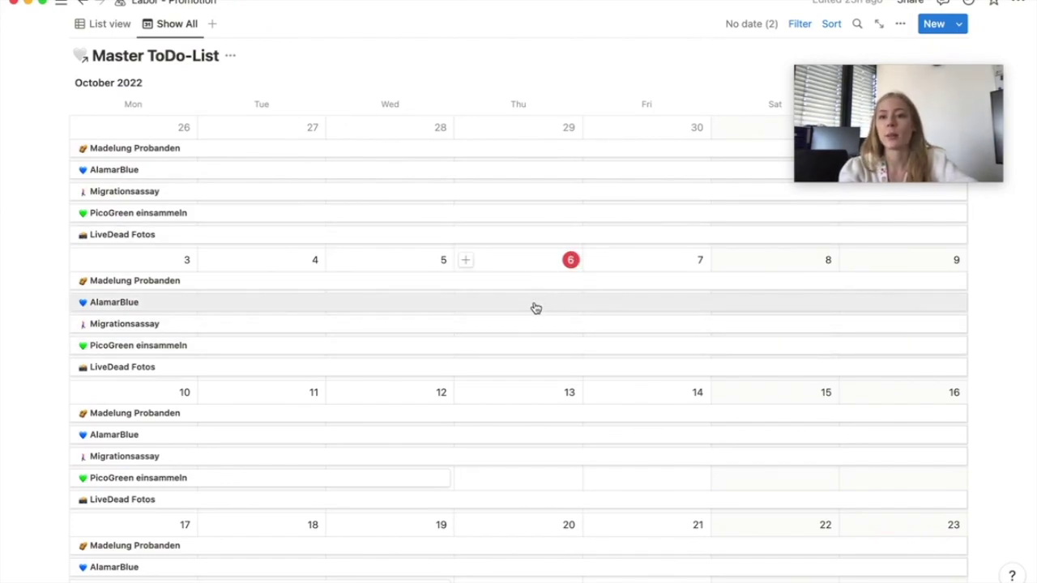
{"action": "scroll", "coordinate": [535, 308], "scroll_direction": "up", "scroll_amount": 5}
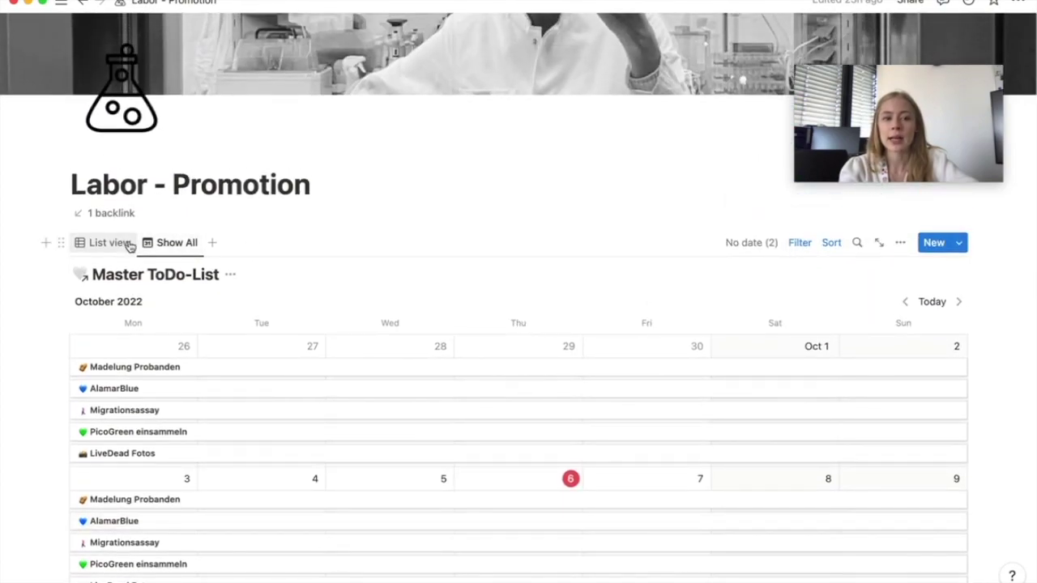
{"action": "left_click", "coordinate": [128, 246]}
{"action": "scroll", "coordinate": [523, 283], "scroll_direction": "down", "scroll_amount": 2}
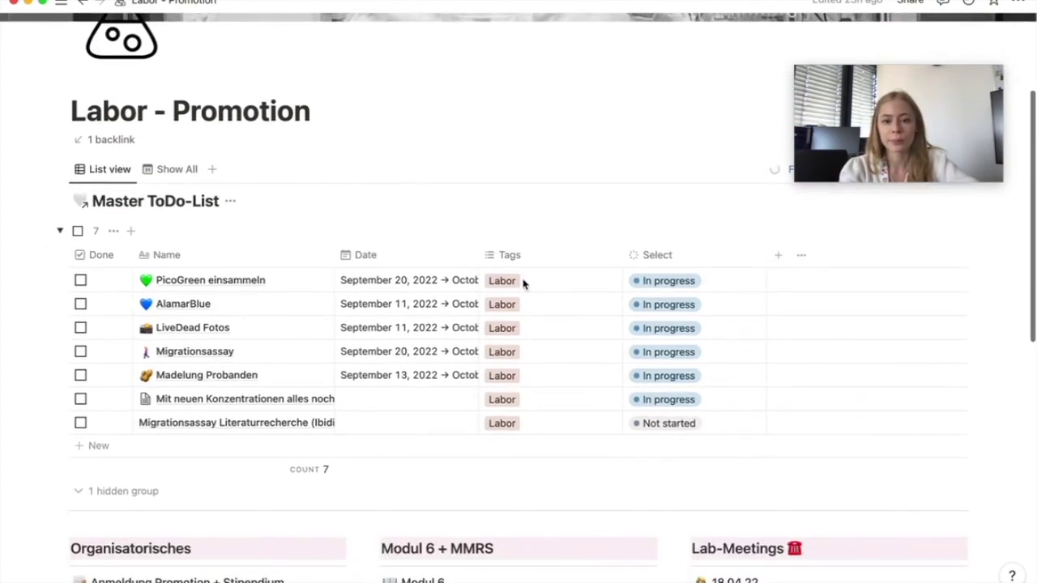
{"action": "scroll", "coordinate": [522, 284], "scroll_direction": "down", "scroll_amount": 5}
{"action": "scroll", "coordinate": [521, 285], "scroll_direction": "up", "scroll_amount": 7}
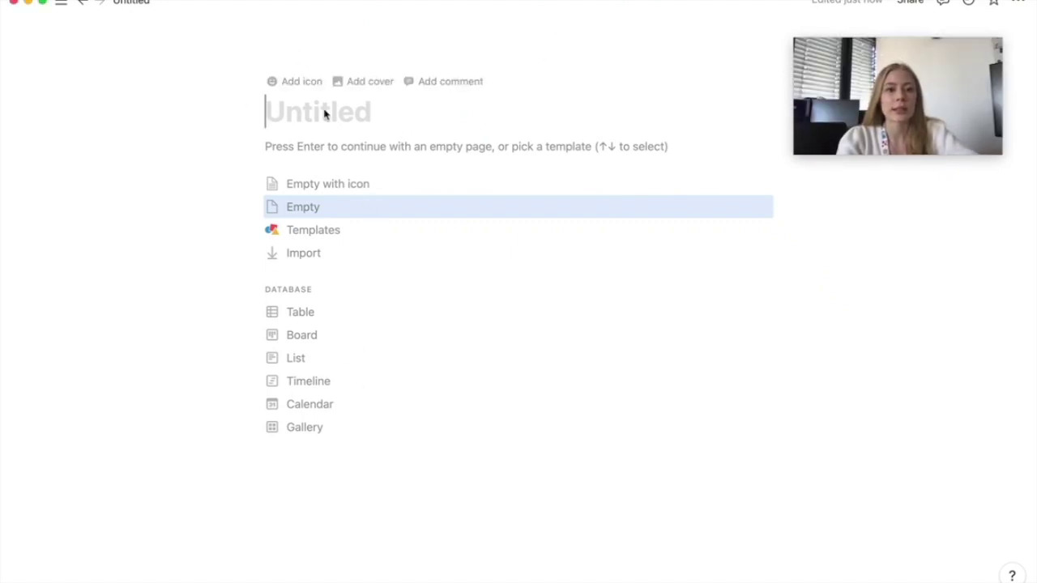
Title the new page "Wochenplanung" and give it a plain light peach cover
{"action": "type", "text": "Wochenplanung"}
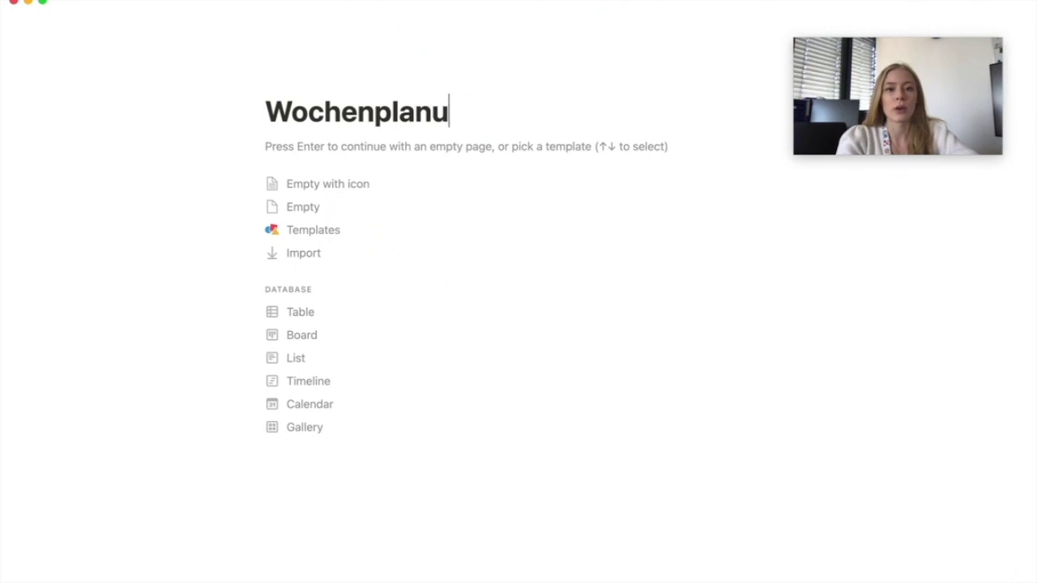
{"action": "left_click", "coordinate": [364, 83]}
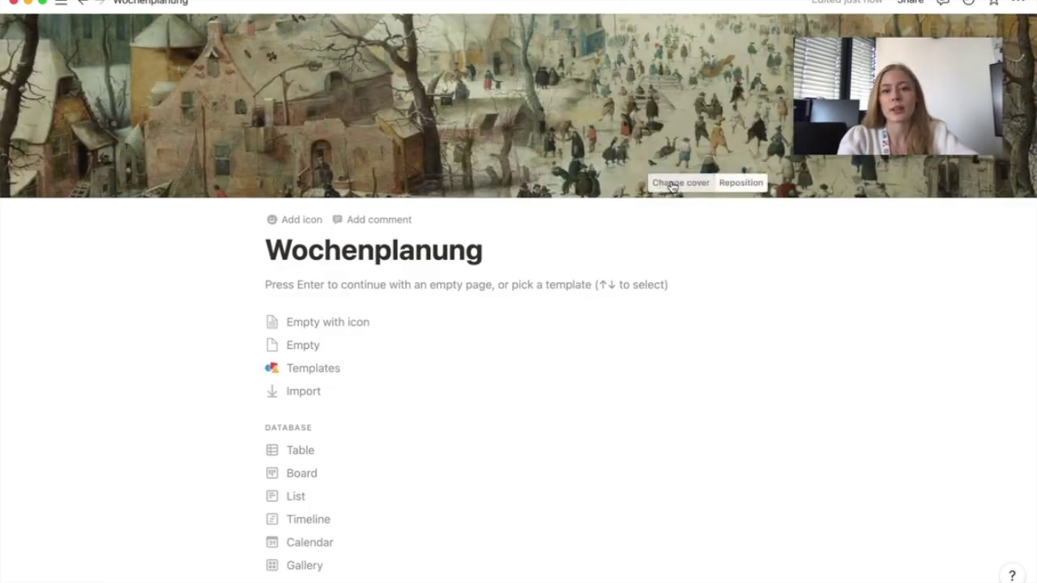
{"action": "left_click", "coordinate": [673, 185]}
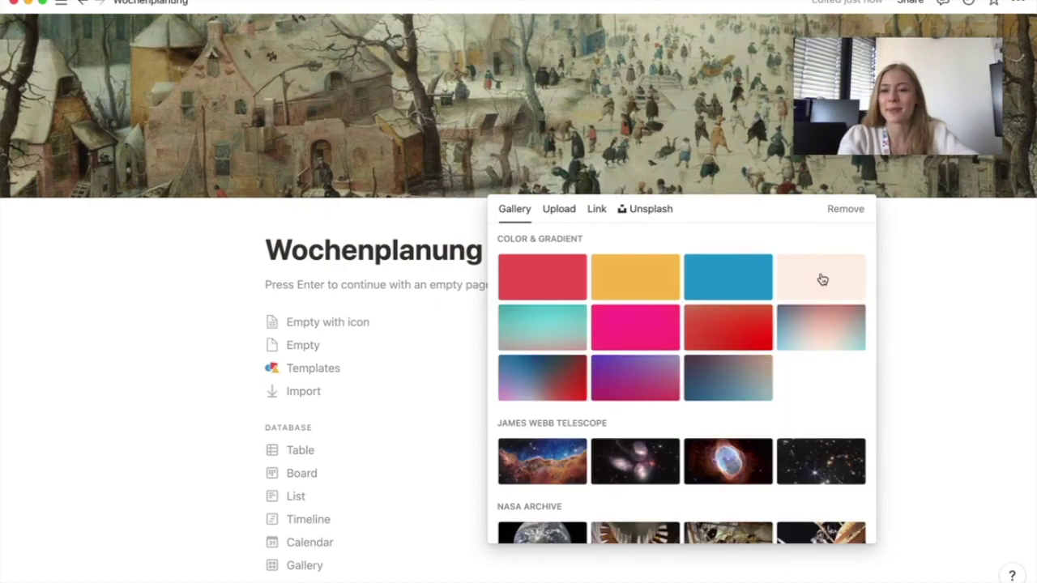
{"action": "left_click", "coordinate": [822, 280]}
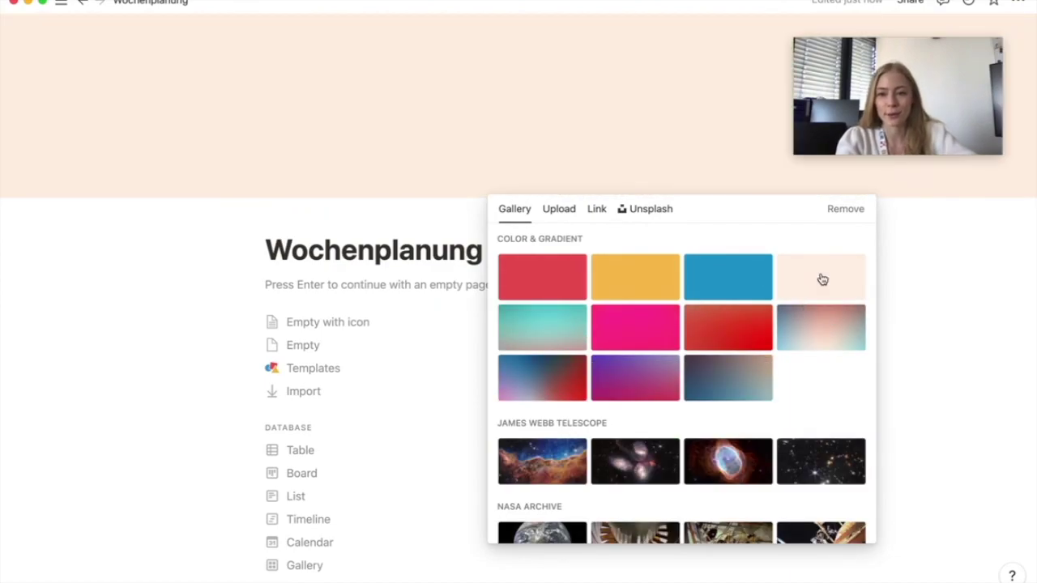
{"action": "left_click", "coordinate": [150, 248]}
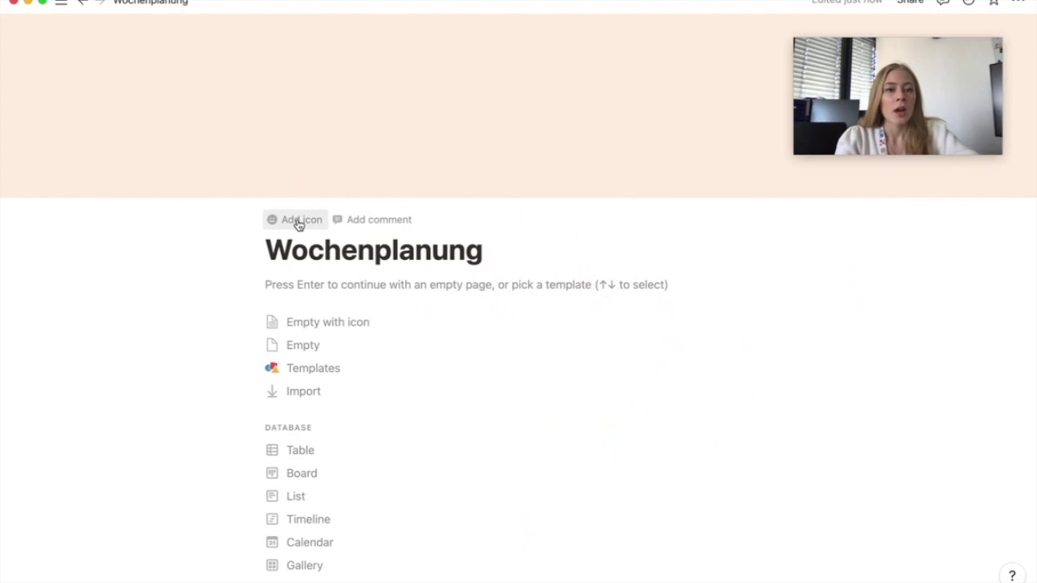
Give the Wochenplanung page a dark outlined heart icon and check the custom icon options
{"action": "left_click", "coordinate": [299, 224]}
{"action": "left_click", "coordinate": [304, 190]}
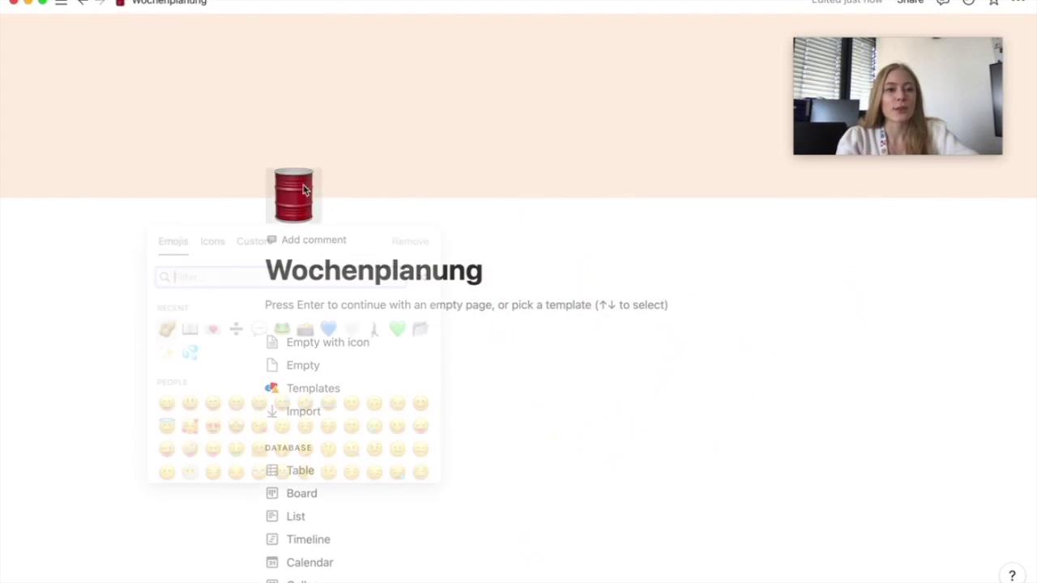
{"action": "left_click", "coordinate": [213, 243]}
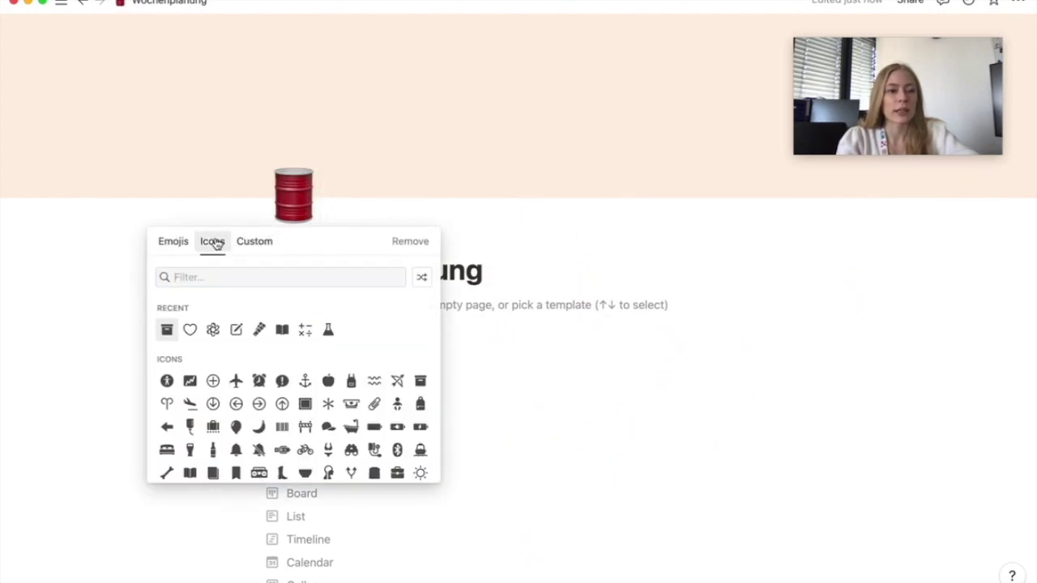
{"action": "mouse_move", "coordinate": [190, 335]}
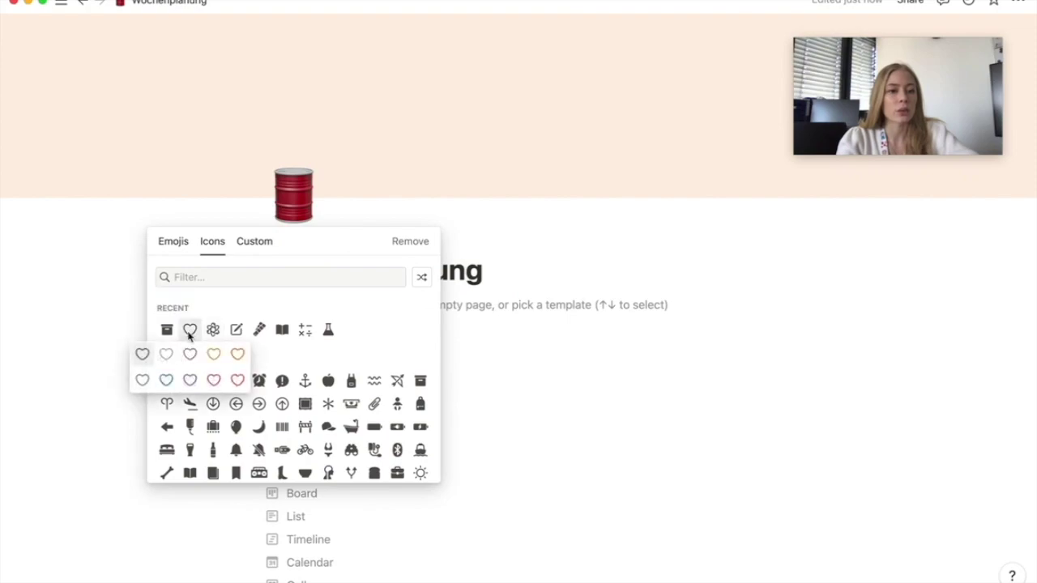
{"action": "left_click", "coordinate": [143, 356]}
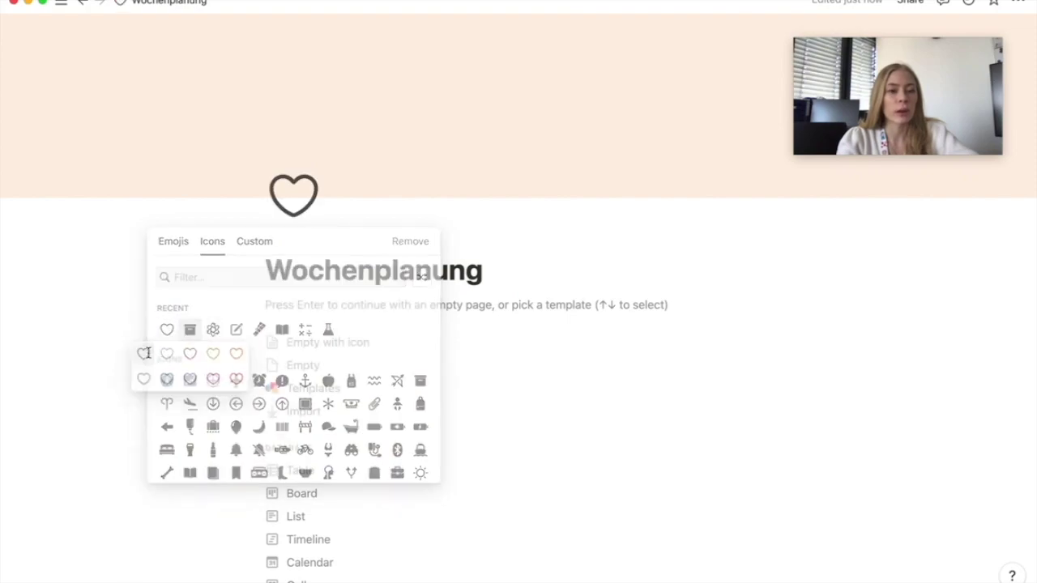
{"action": "left_click", "coordinate": [254, 247]}
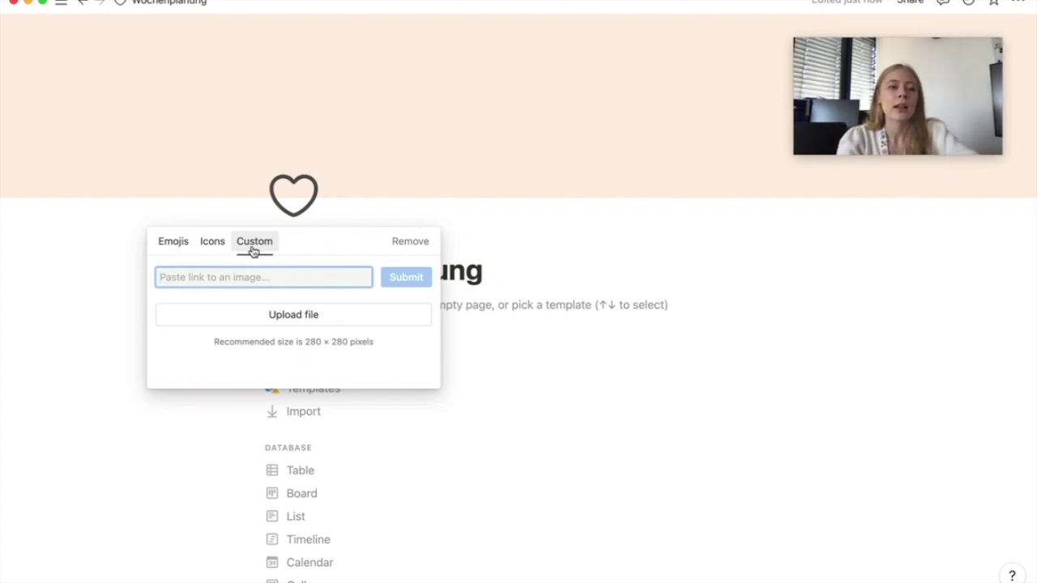
{"action": "left_click", "coordinate": [624, 267]}
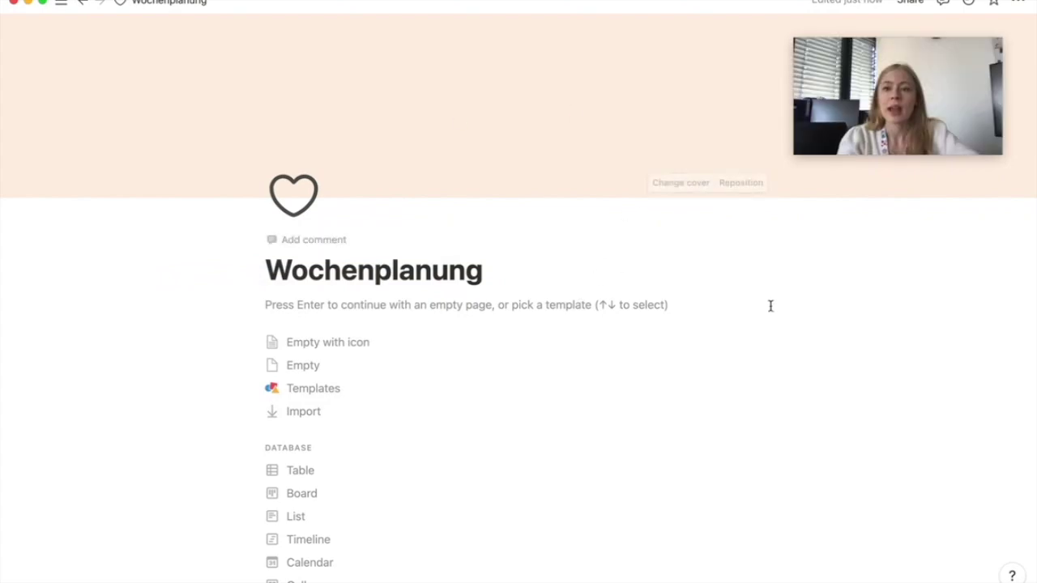
Set the Wochenplanung page to the Serif font style and full width
{"action": "left_click_drag", "start_coordinate": [938, 51], "coordinate": [185, 62]}
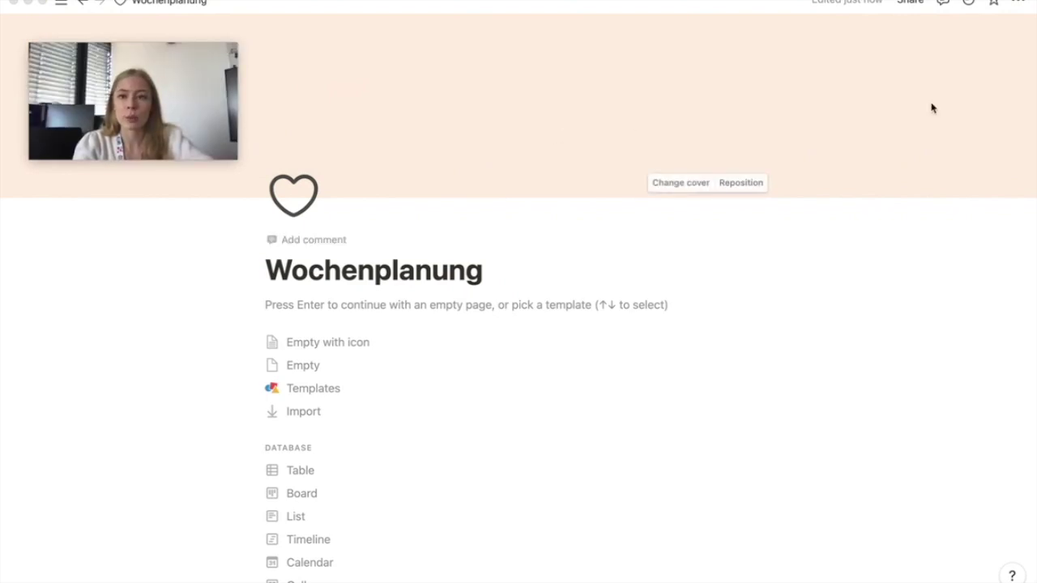
{"action": "left_click", "coordinate": [1018, 3]}
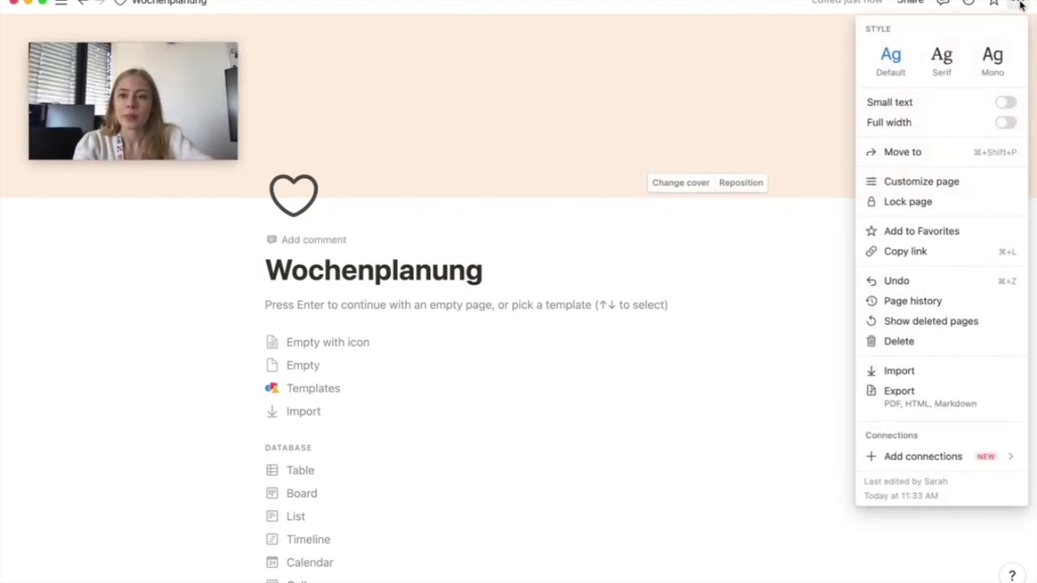
{"action": "left_click", "coordinate": [957, 71]}
{"action": "left_click", "coordinate": [992, 60]}
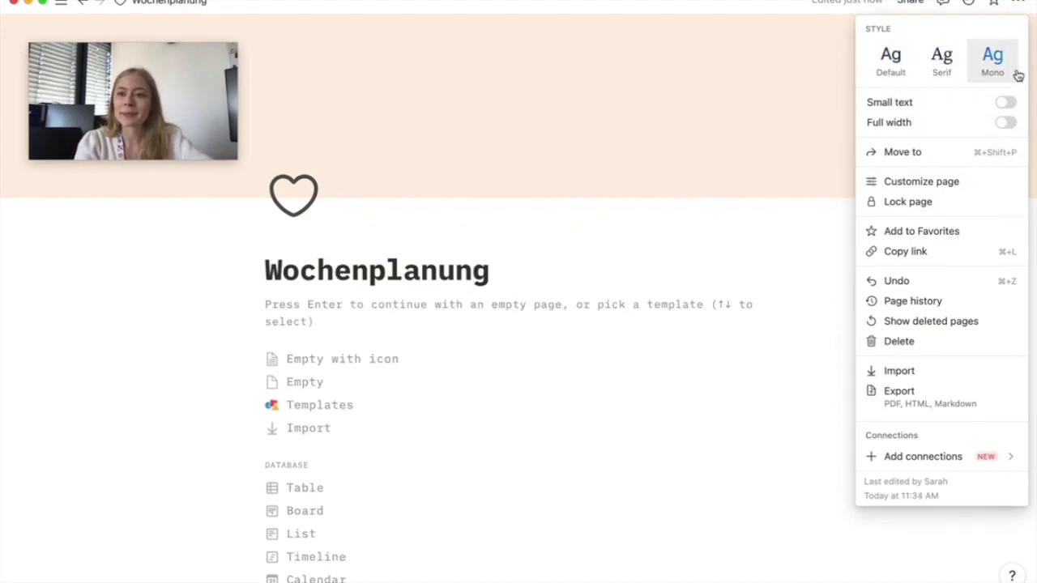
{"action": "left_click", "coordinate": [952, 65]}
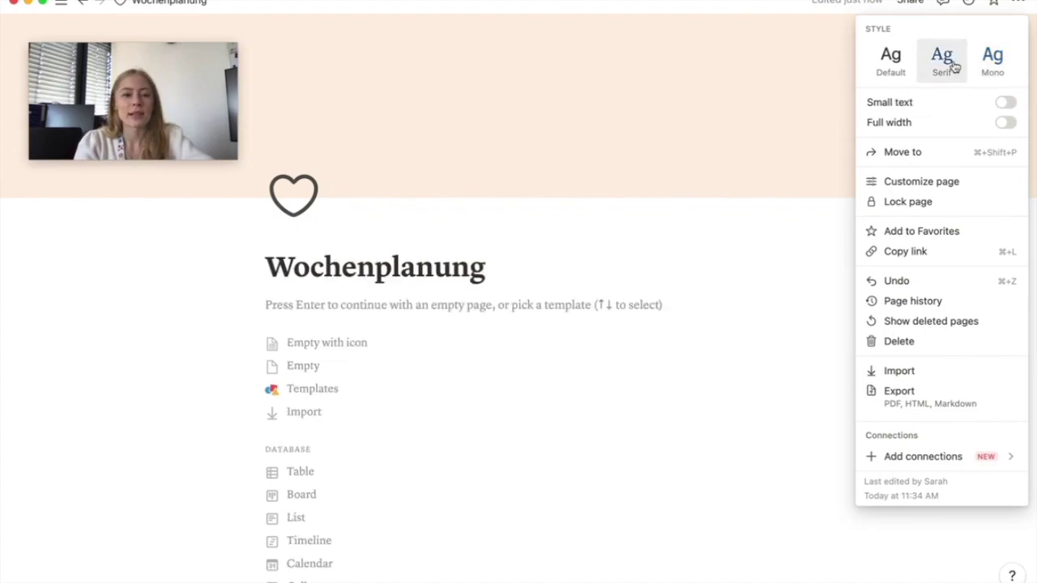
{"action": "left_click", "coordinate": [1005, 124]}
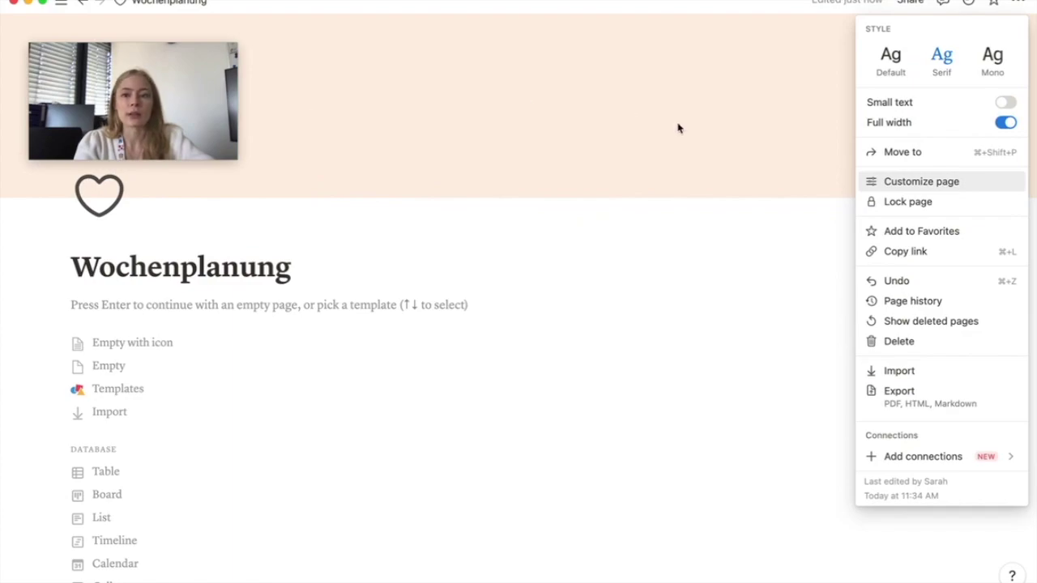
{"action": "left_click", "coordinate": [271, 63]}
{"action": "left_click_drag", "start_coordinate": [206, 82], "coordinate": [836, 70]}
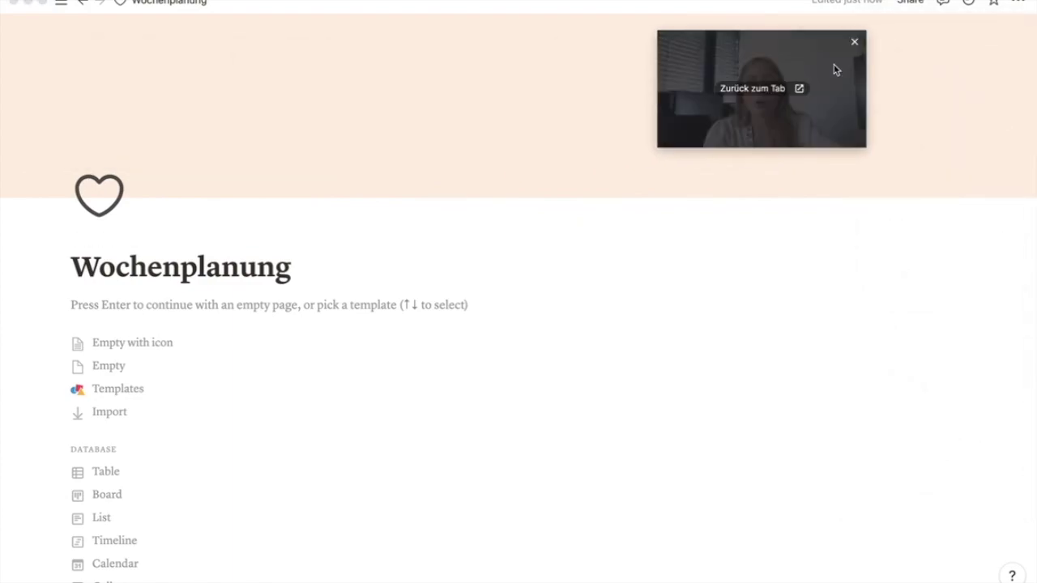
Continue with an empty page body, browse the available block types, and insert a template button
{"action": "scroll", "coordinate": [440, 289], "scroll_direction": "down", "scroll_amount": 2}
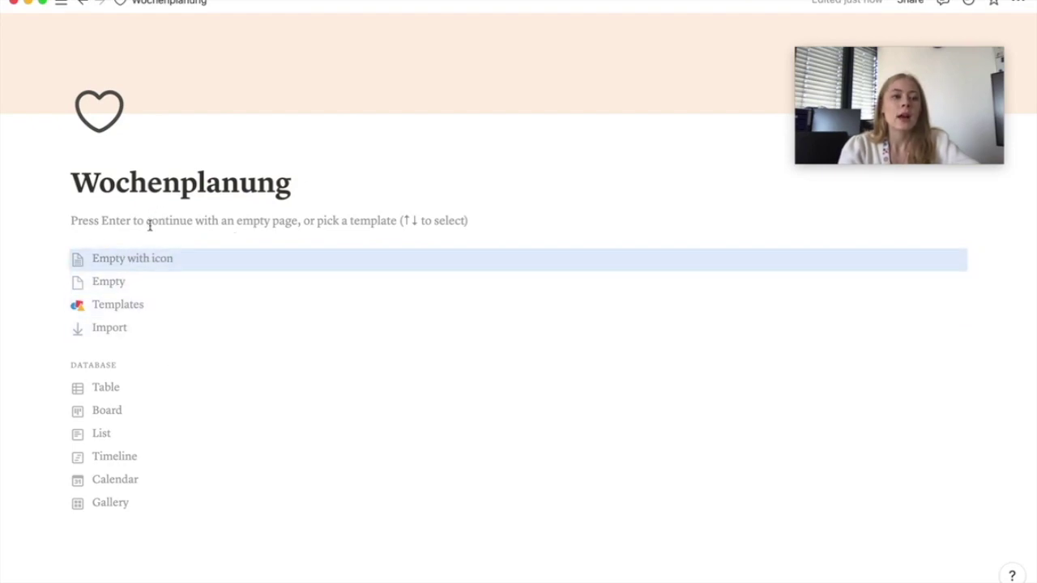
{"action": "key", "text": "Return"}
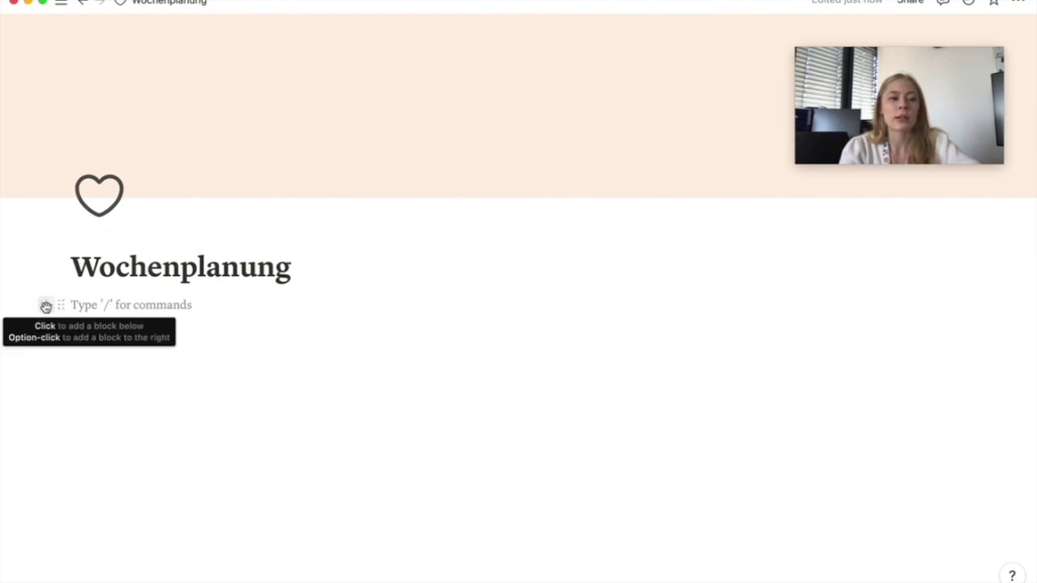
{"action": "type", "text": "/"}
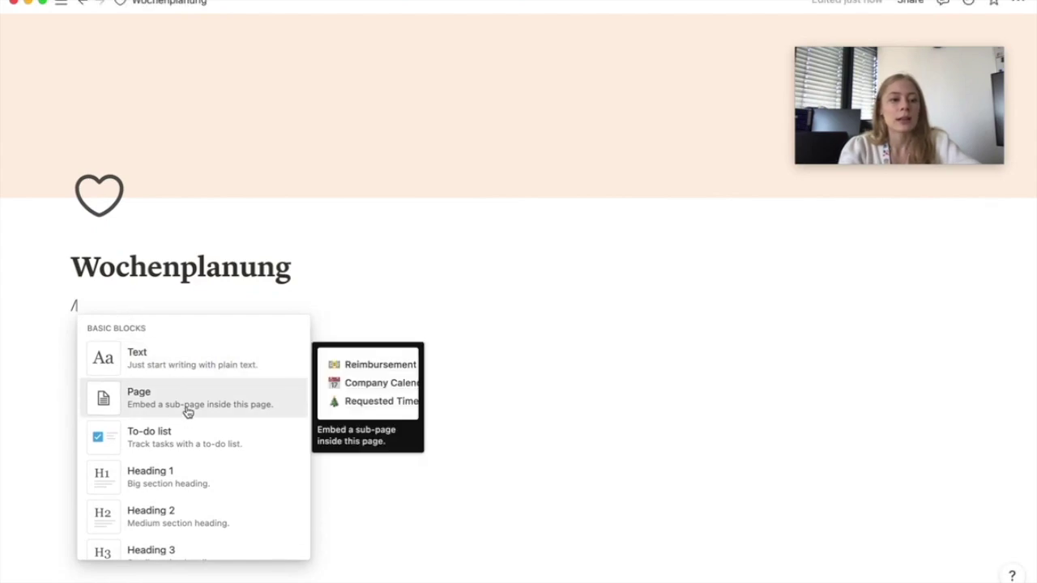
{"action": "scroll", "coordinate": [188, 413], "scroll_direction": "down", "scroll_amount": 10}
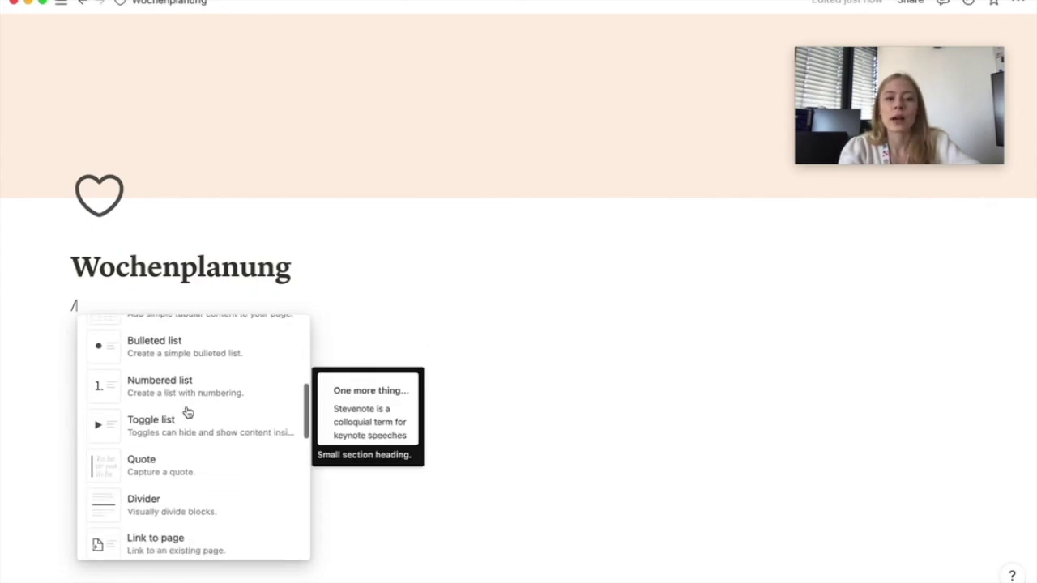
{"action": "scroll", "coordinate": [187, 412], "scroll_direction": "down", "scroll_amount": 15}
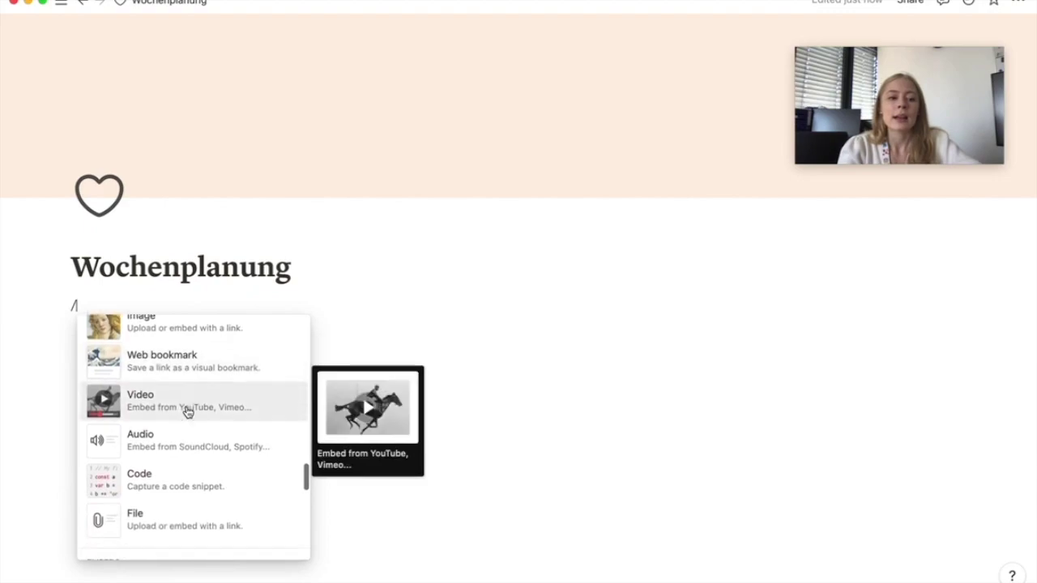
{"action": "scroll", "coordinate": [187, 413], "scroll_direction": "up", "scroll_amount": 20}
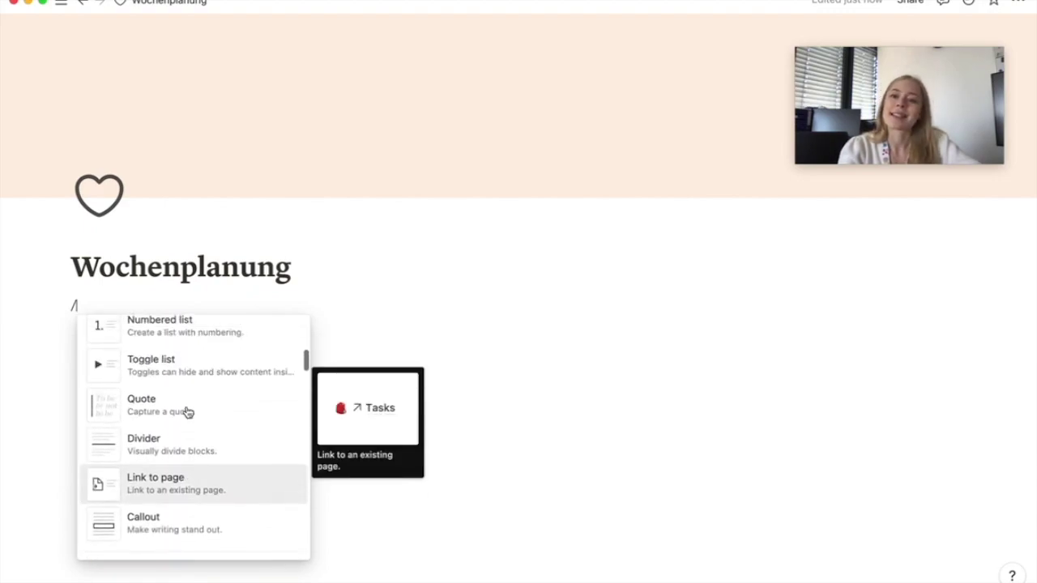
{"action": "scroll", "coordinate": [187, 412], "scroll_direction": "up", "scroll_amount": 1}
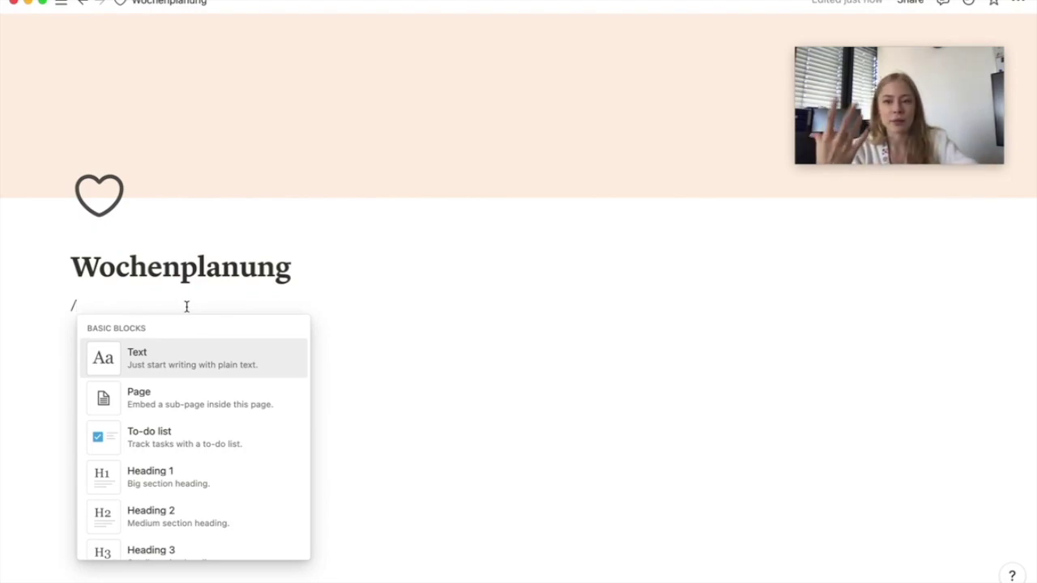
{"action": "type", "text": "temp"}
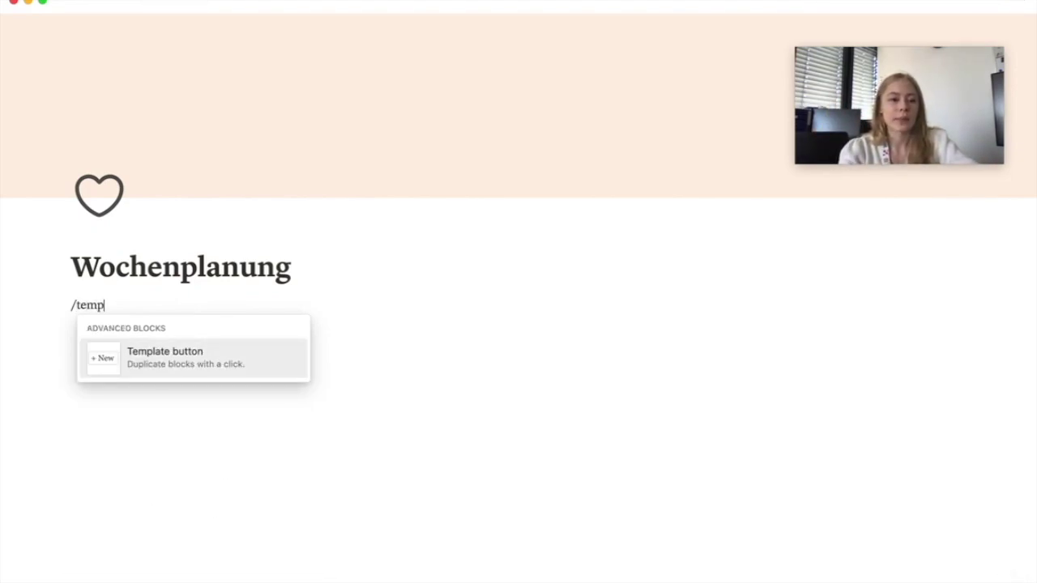
{"action": "left_click", "coordinate": [204, 358]}
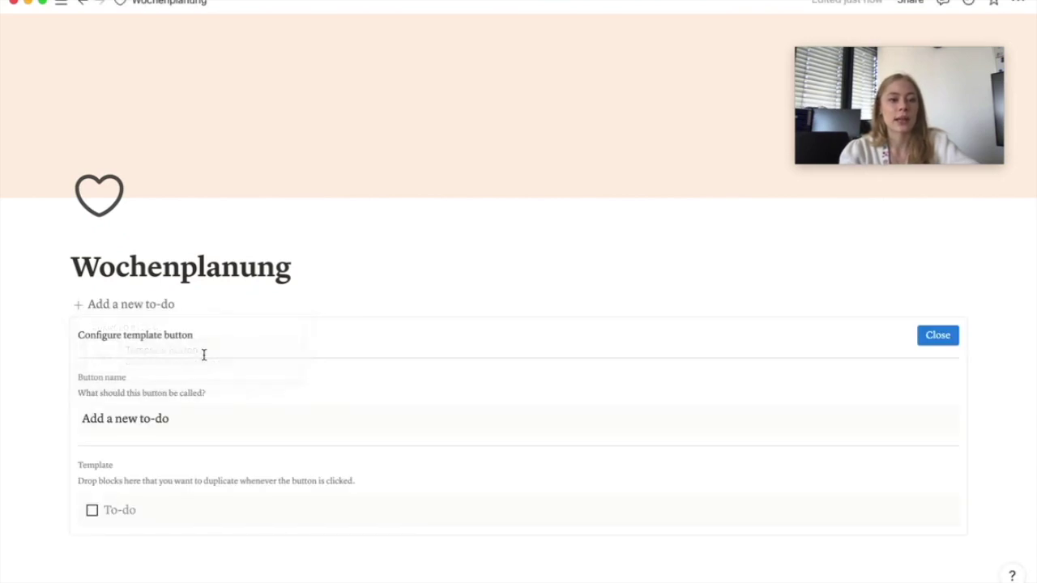
Name the template button "Was steht diese Woche an?"
{"action": "scroll", "coordinate": [521, 324], "scroll_direction": "down", "scroll_amount": 1}
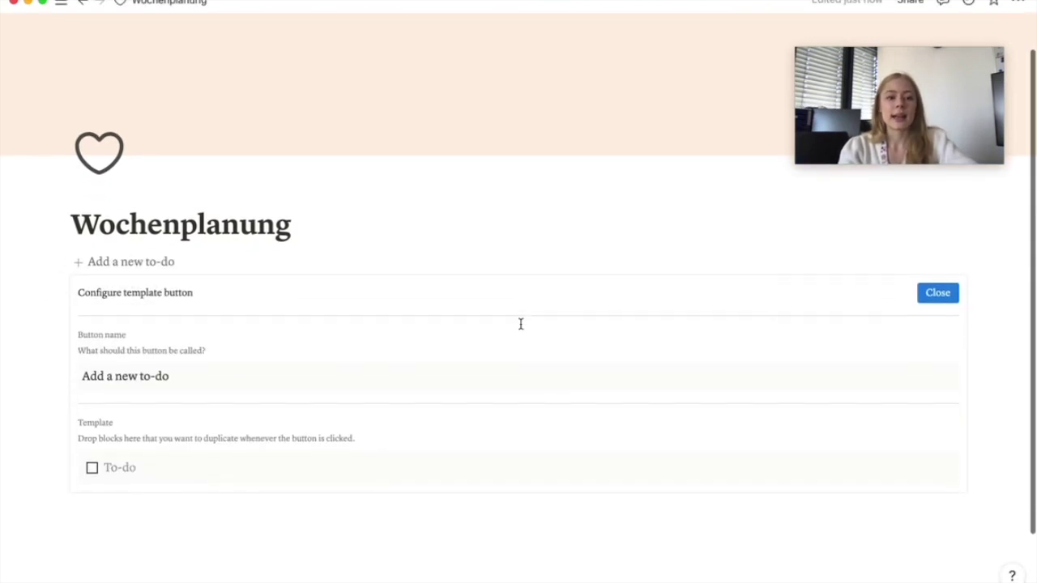
{"action": "left_click_drag", "start_coordinate": [173, 378], "coordinate": [72, 379]}
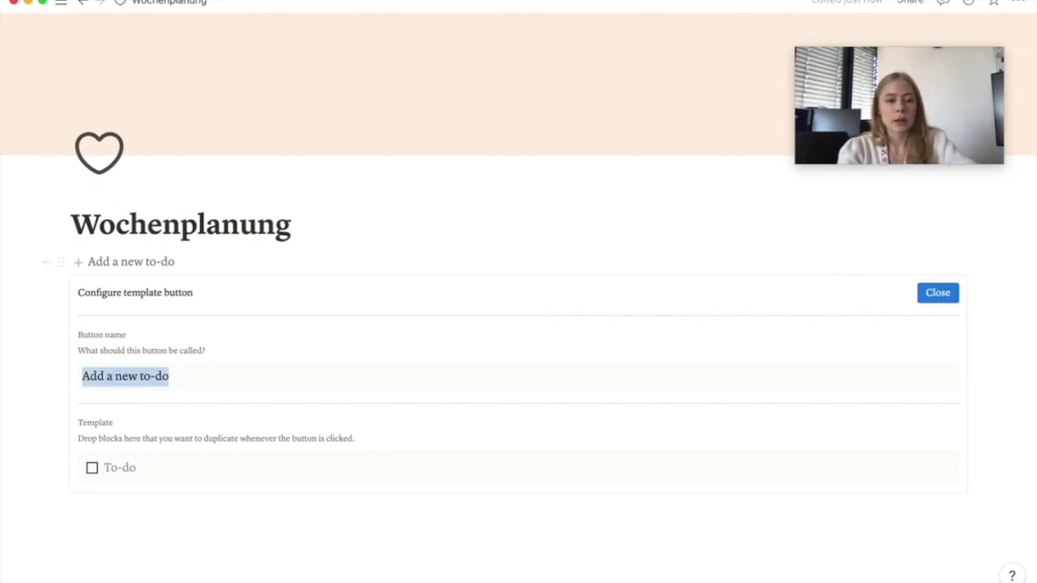
{"action": "type", "text": "Was steht diese Woche an?"}
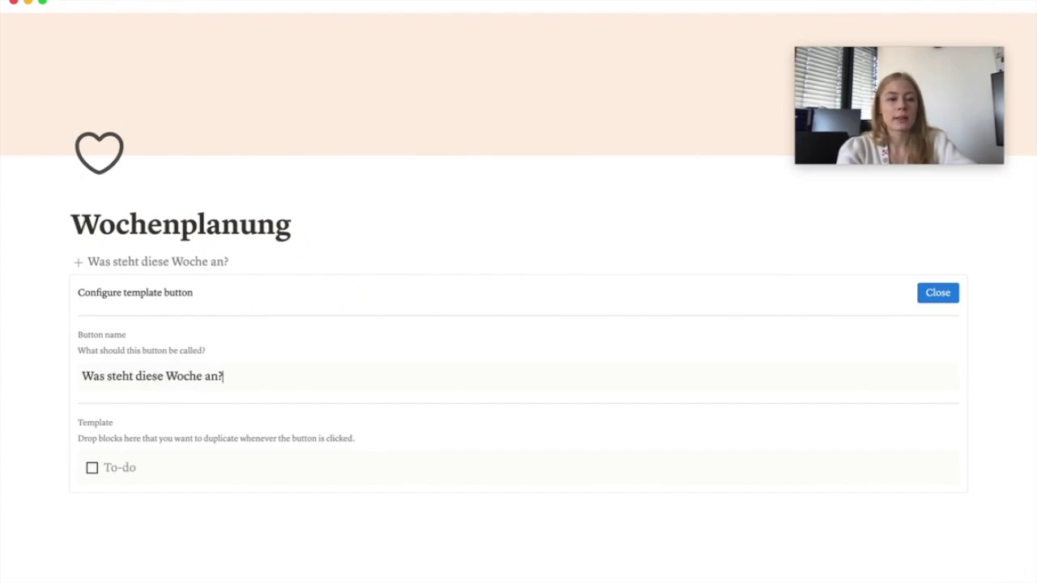
Fill the button's template with three to-do items: a, b and c
{"action": "left_click", "coordinate": [221, 465]}
{"action": "type", "text": "a"}
{"action": "key", "text": "Return"}
{"action": "type", "text": "b"}
{"action": "key", "text": "Return"}
{"action": "type", "text": "c"}
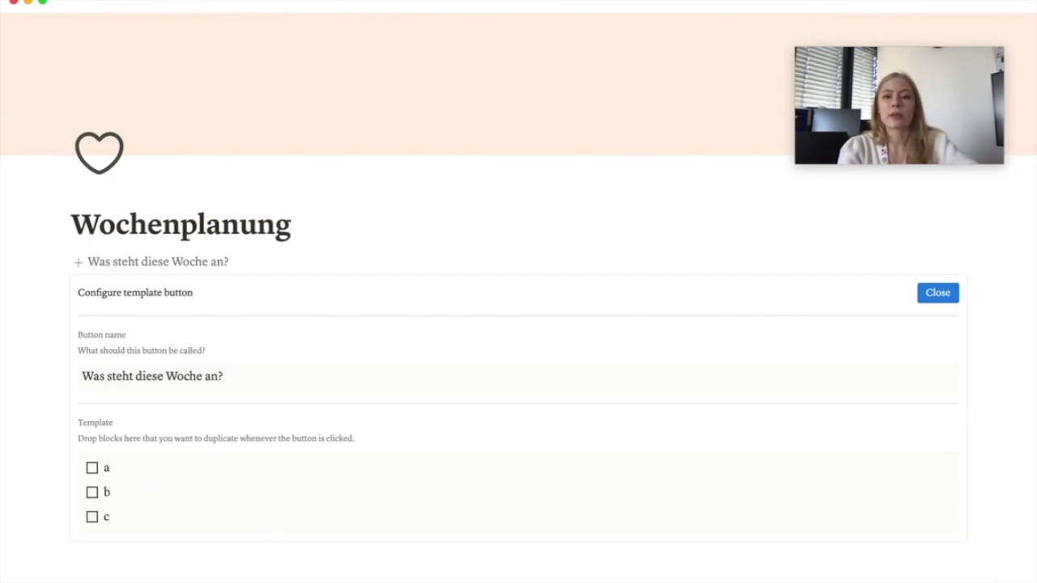
Try out the "Was steht diese Woche an?" button and delete the to-dos it adds below
{"action": "left_click", "coordinate": [248, 264]}
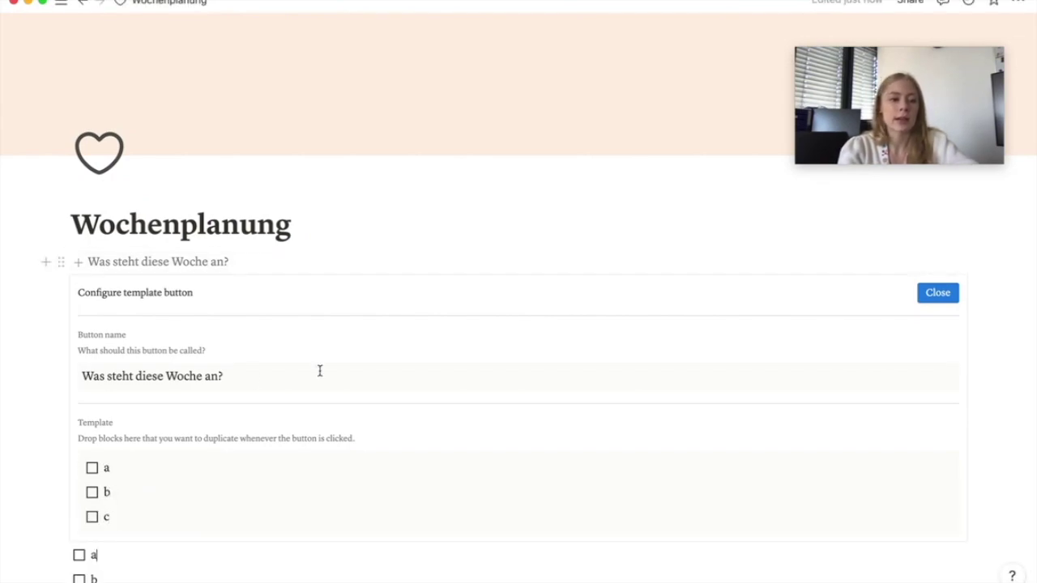
{"action": "scroll", "coordinate": [320, 372], "scroll_direction": "down", "scroll_amount": 3}
{"action": "left_click_drag", "start_coordinate": [121, 489], "coordinate": [67, 433]}
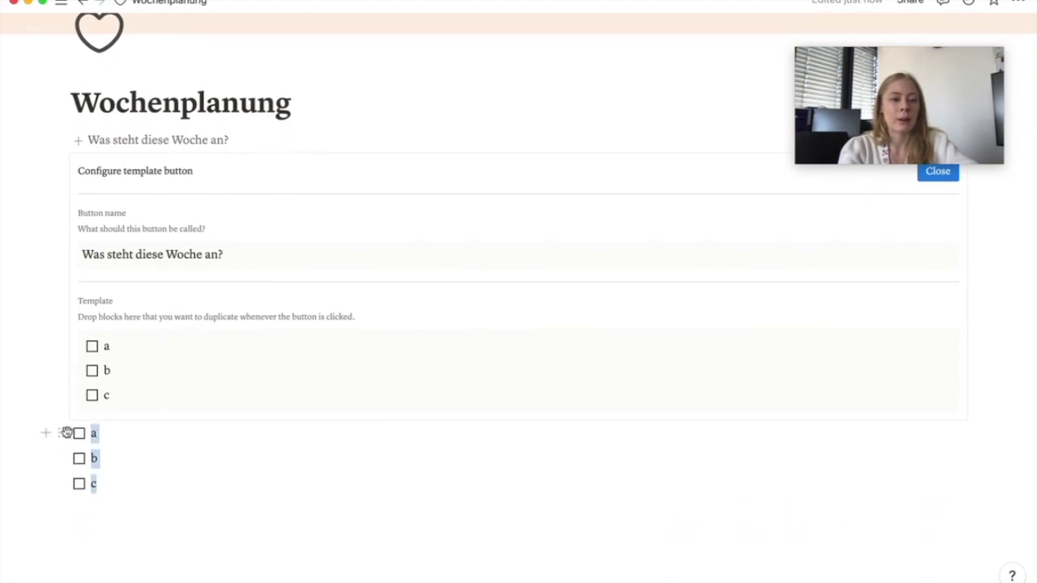
{"action": "key", "text": "BackSpace"}
{"action": "key", "text": "BackSpace"}
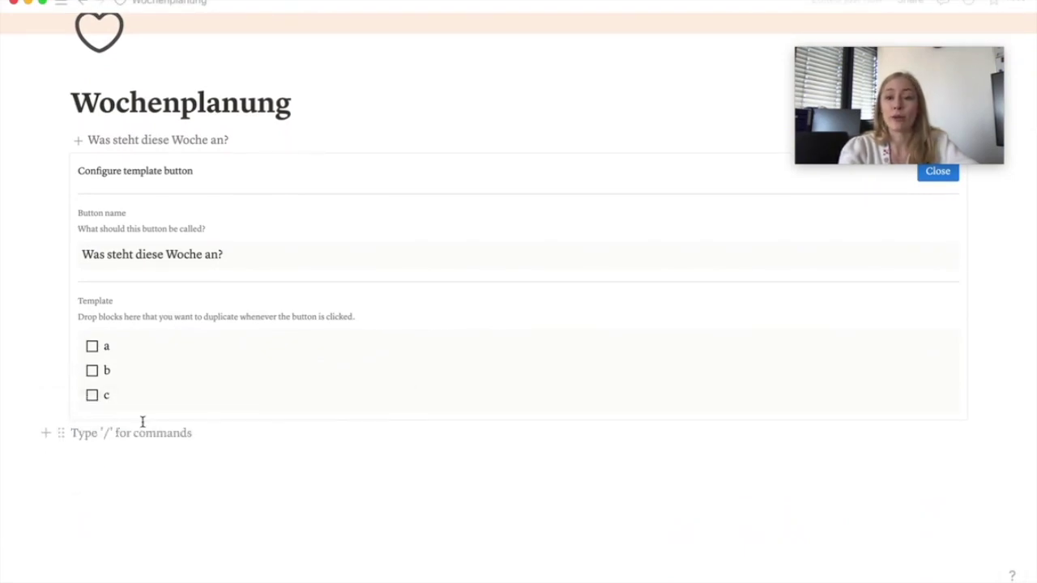
Remove all to-do items from the button's template content
{"action": "left_click_drag", "start_coordinate": [121, 394], "coordinate": [105, 347]}
{"action": "key", "text": "BackSpace"}
{"action": "key", "text": "BackSpace"}
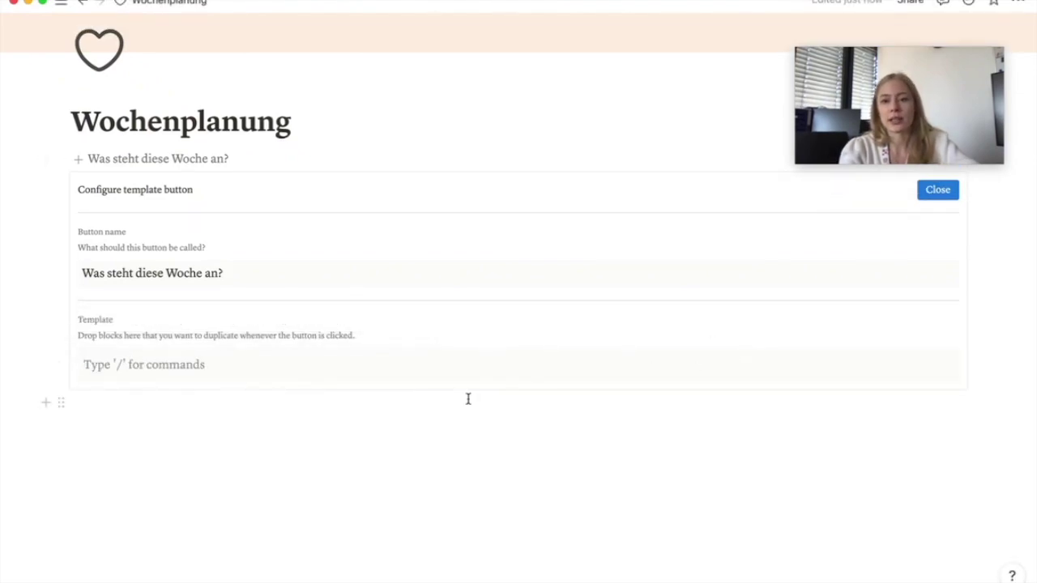
Add a sub-page below the template button configuration and title it "Wöchentliche ToDo's ✨"
{"action": "left_click", "coordinate": [193, 423]}
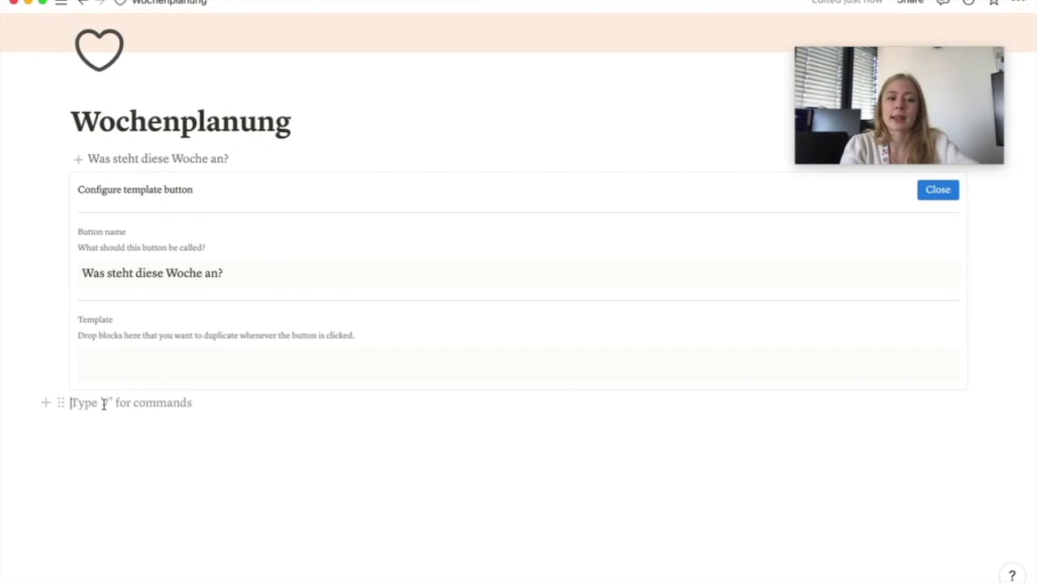
{"action": "left_click", "coordinate": [45, 403]}
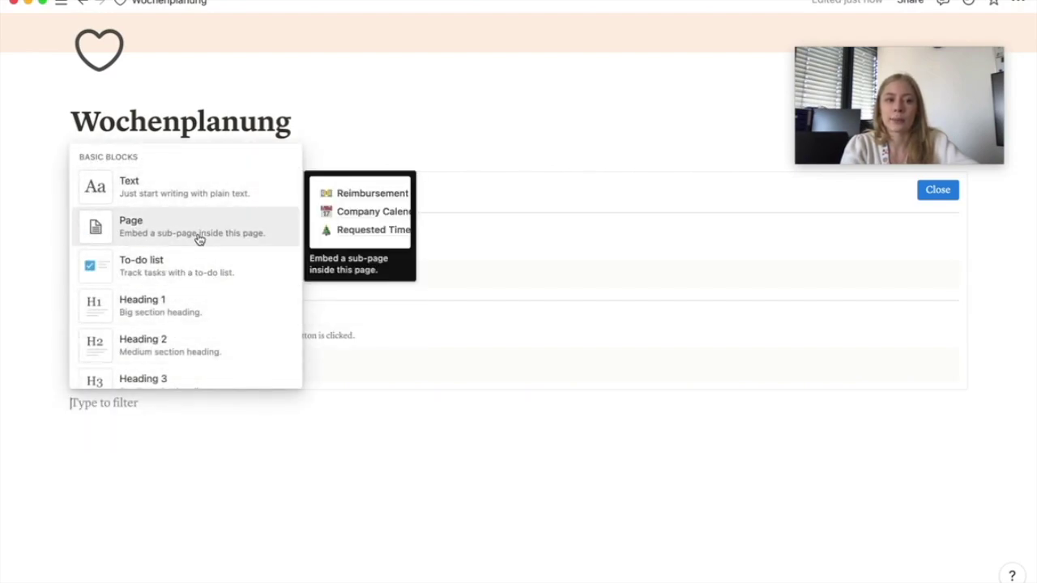
{"action": "left_click", "coordinate": [198, 233]}
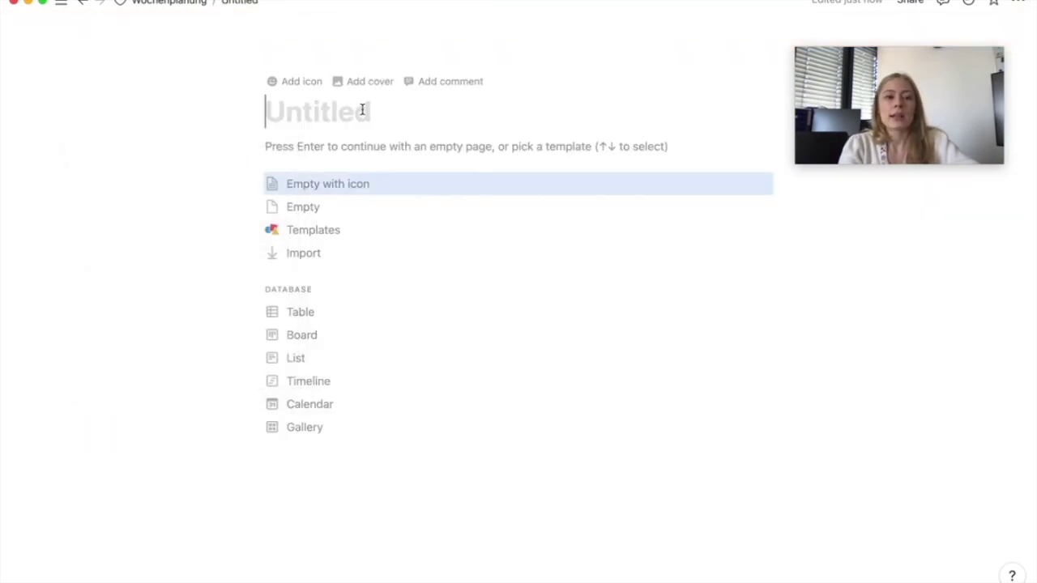
{"action": "type", "text": "Wöchentlic"}
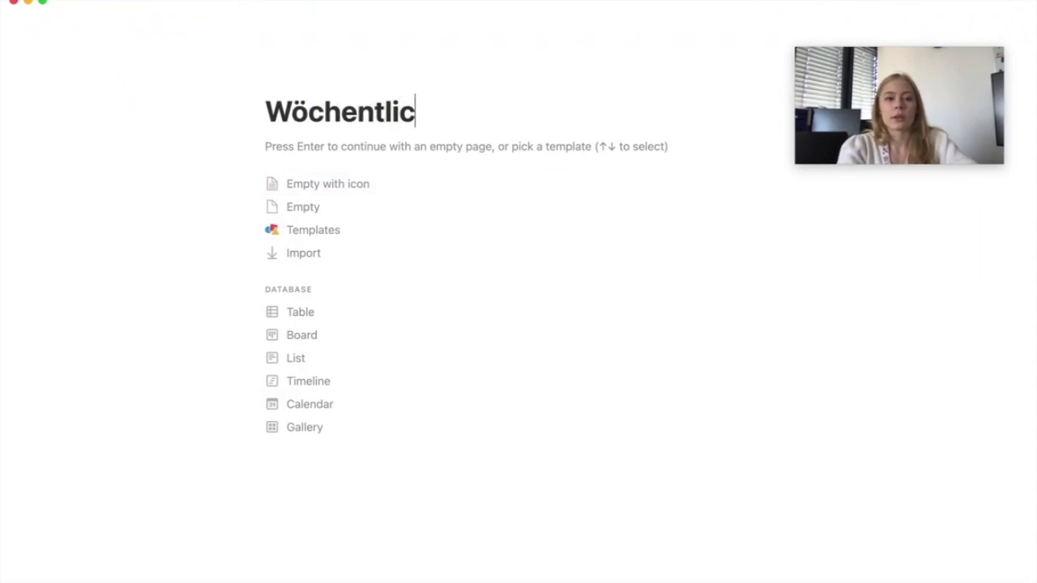
{"action": "type", "text": "he ToDo"}
{"action": "type", "text": "'s"}
{"action": "type", "text": " ✨"}
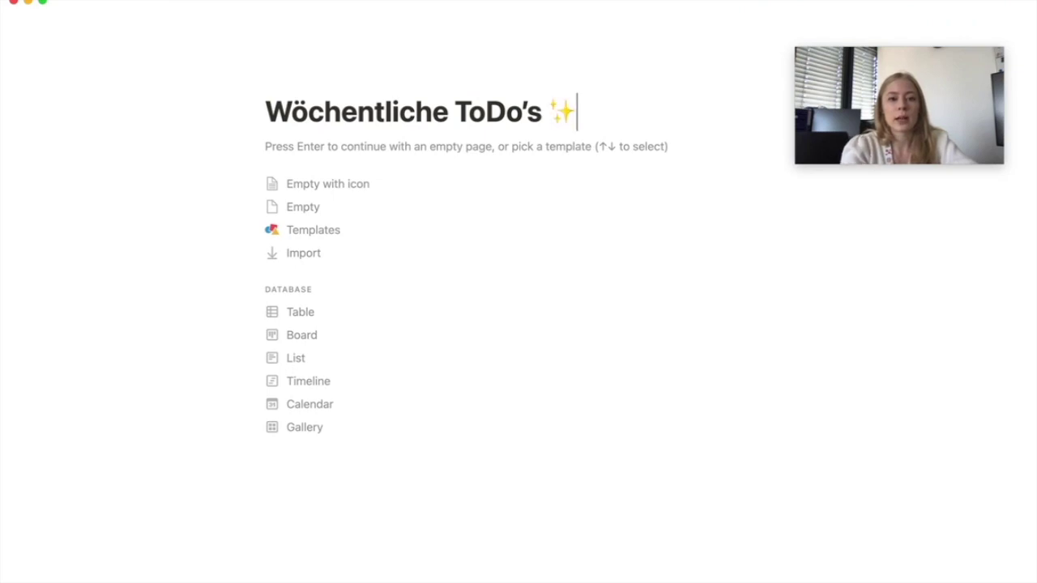
List the days Montag, Dienstag, Mittwoch, Donnerstag, Freitag and Samstag/Sonntag on separate lines of the sub-page
{"action": "left_click", "coordinate": [290, 146]}
{"action": "type", "text": "Montag"}
{"action": "key", "text": "Return"}
{"action": "type", "text": "Dienstag"}
{"action": "key", "text": "Return"}
{"action": "type", "text": "Mittwoch Donnerstag"}
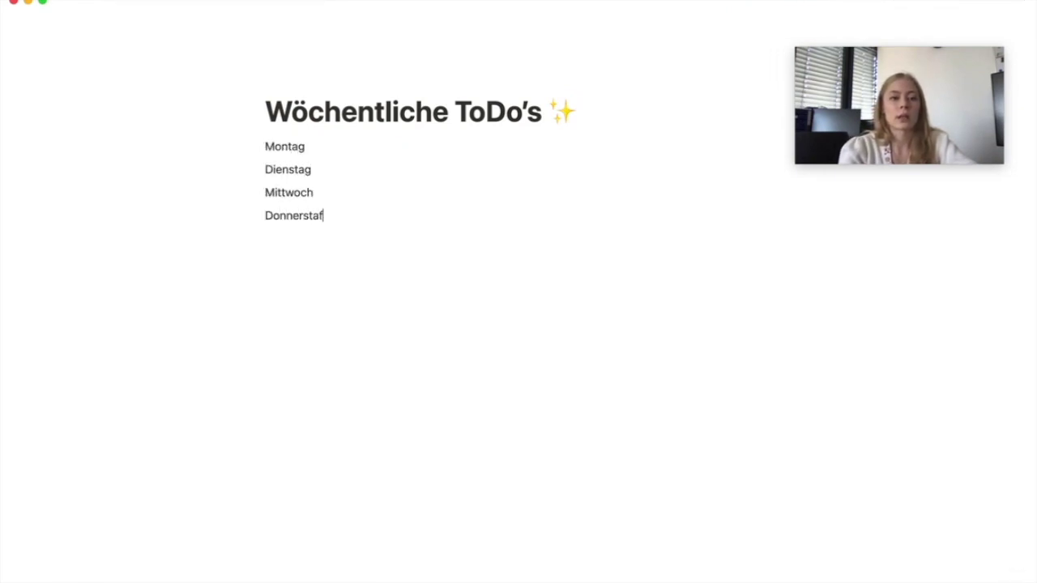
{"action": "key", "text": "Return"}
{"action": "type", "text": "Freitag"}
{"action": "key", "text": "Return"}
{"action": "type", "text": "Samsta"}
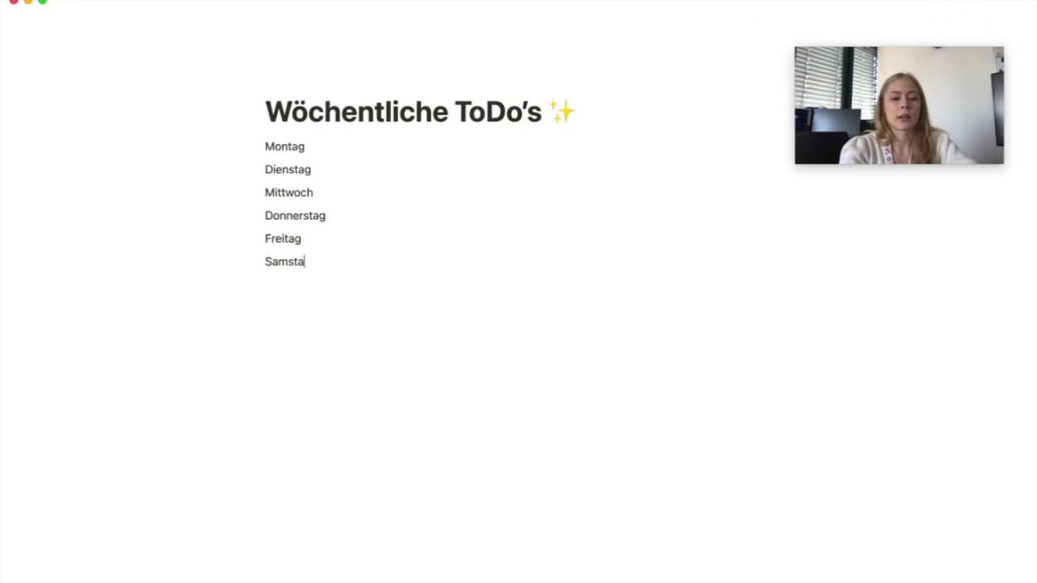
{"action": "type", "text": "g/Sonntag"}
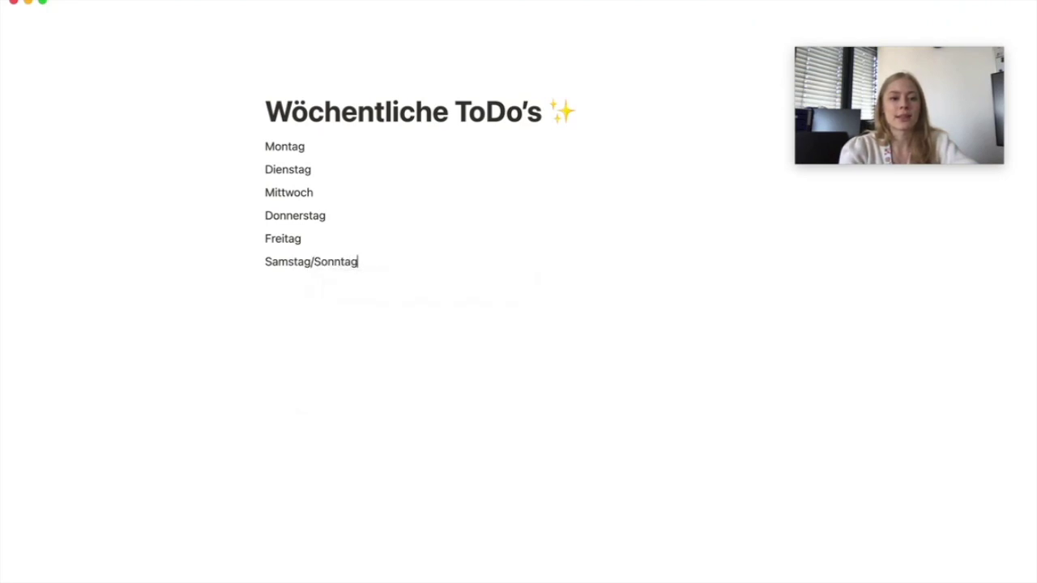
Give all six weekday lines, Montag through Samstag/Sonntag, a pink background
{"action": "left_click_drag", "start_coordinate": [360, 262], "coordinate": [266, 145]}
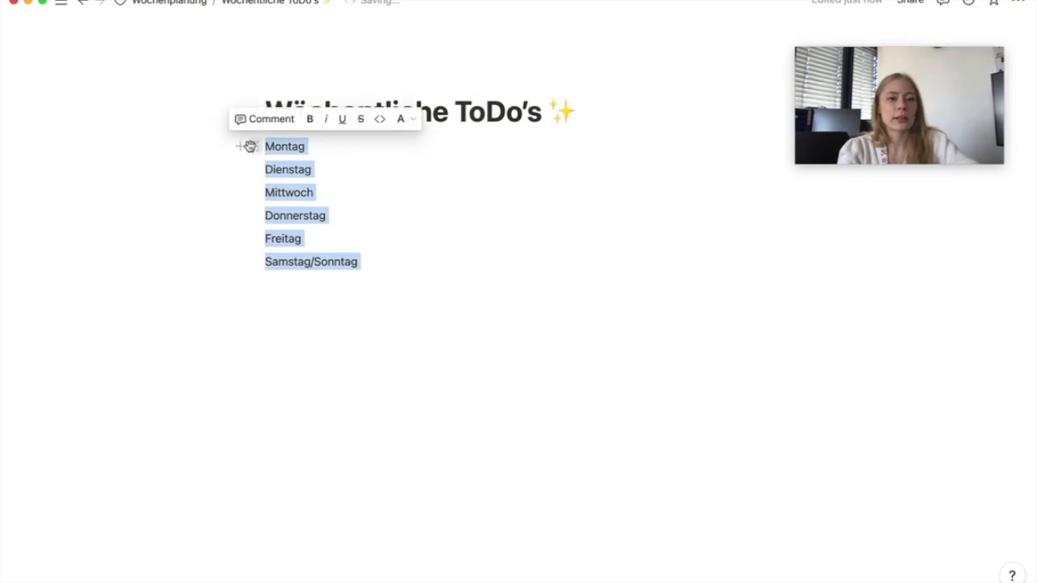
{"action": "left_click", "coordinate": [252, 147]}
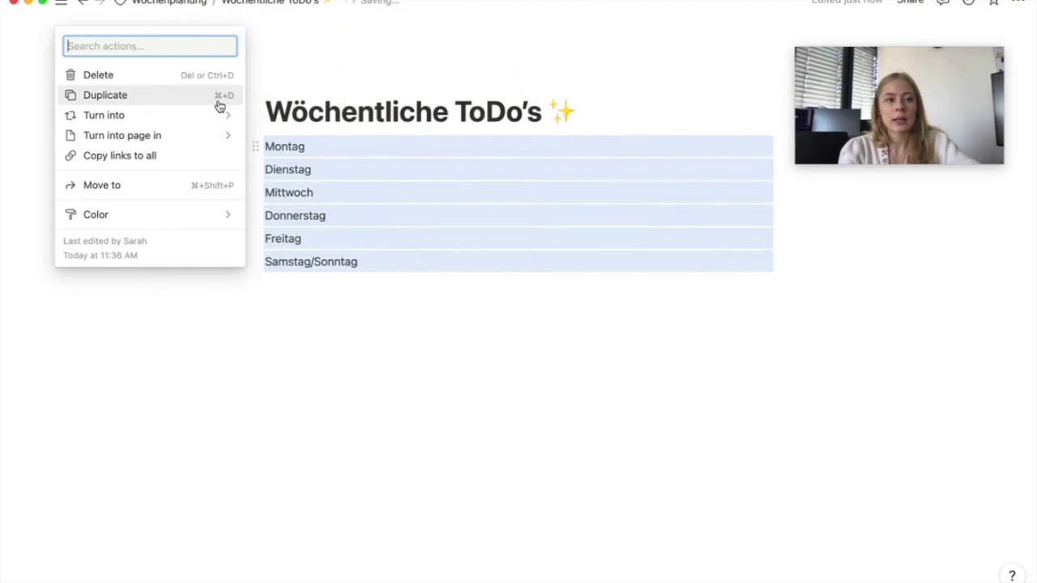
{"action": "mouse_move", "coordinate": [188, 111]}
{"action": "mouse_move", "coordinate": [155, 221]}
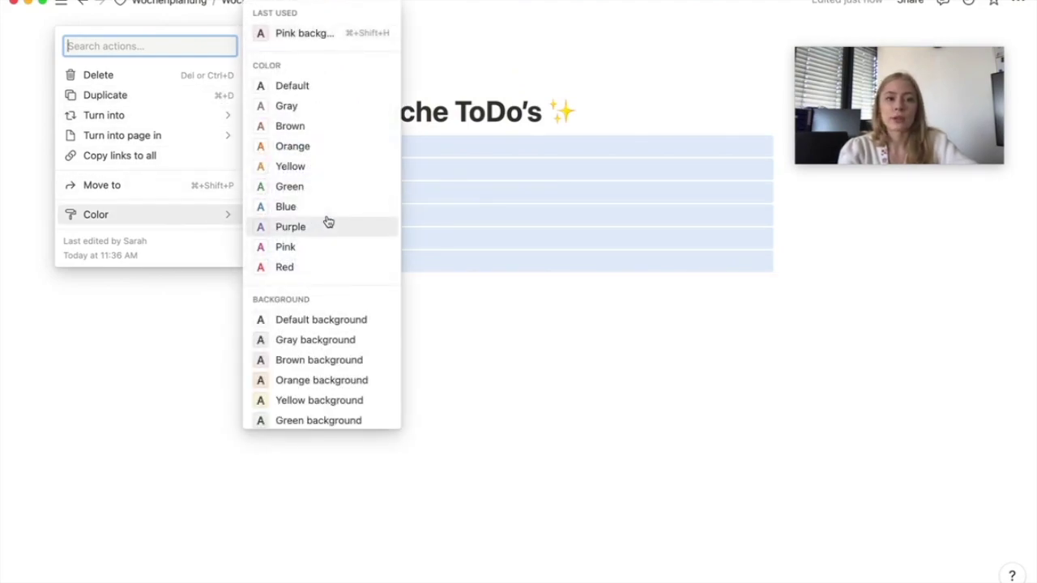
{"action": "scroll", "coordinate": [328, 221], "scroll_direction": "down", "scroll_amount": 3}
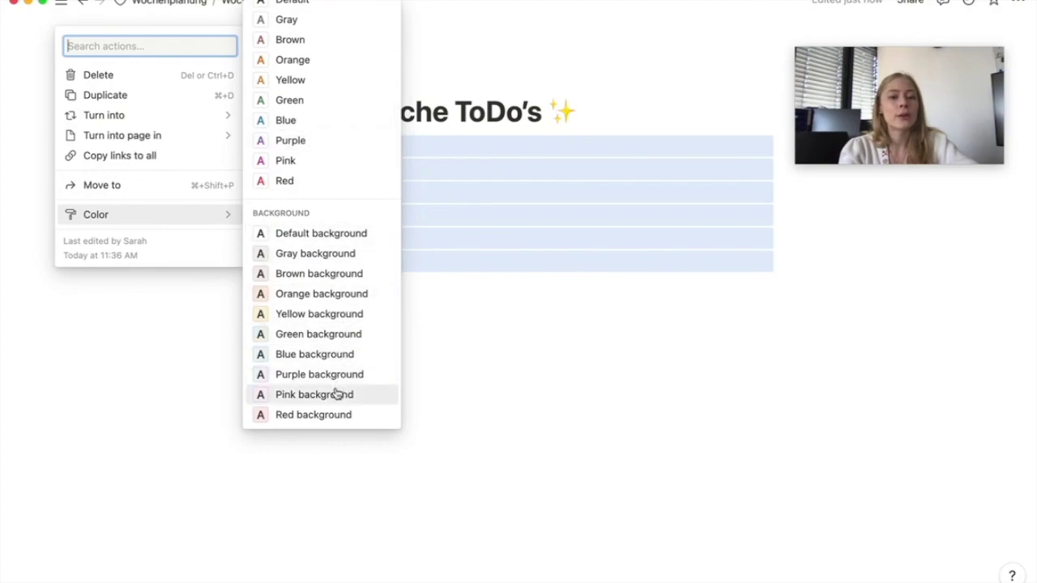
{"action": "left_click", "coordinate": [343, 395]}
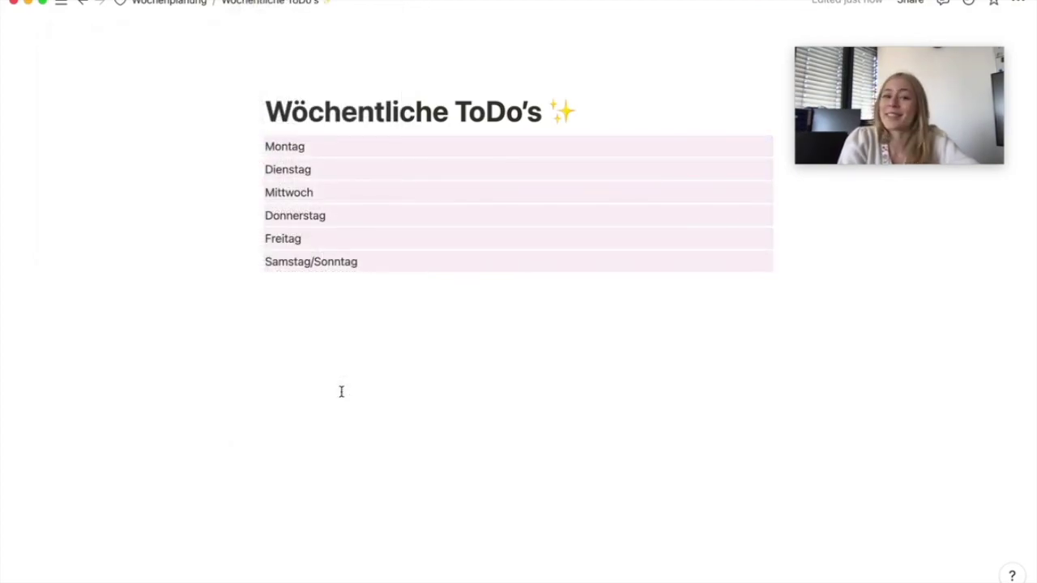
Format all six weekday lines as bold and italic
{"action": "left_click_drag", "start_coordinate": [360, 262], "coordinate": [265, 144]}
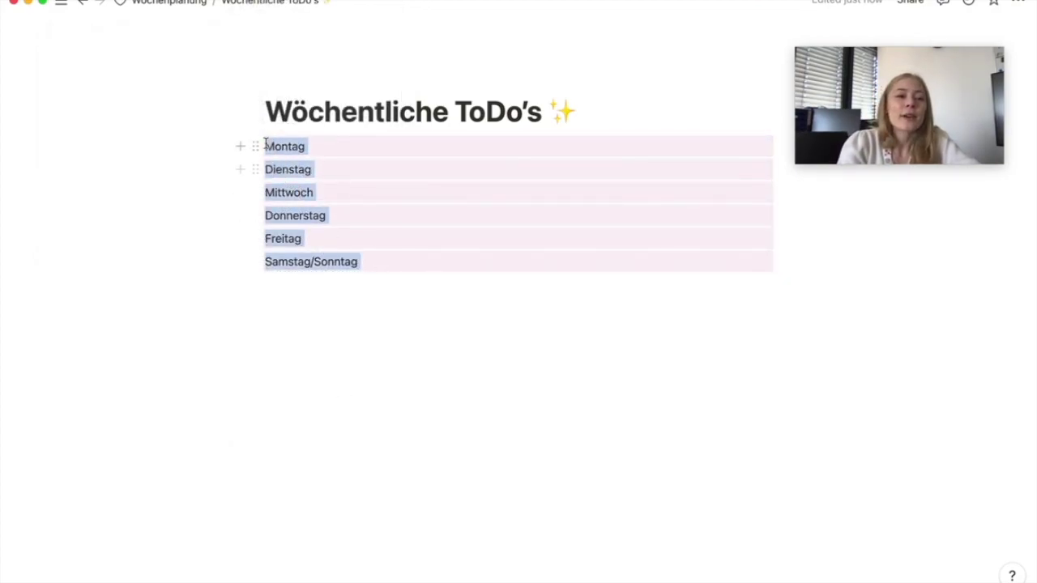
{"action": "left_click", "coordinate": [310, 119]}
{"action": "left_click", "coordinate": [332, 122]}
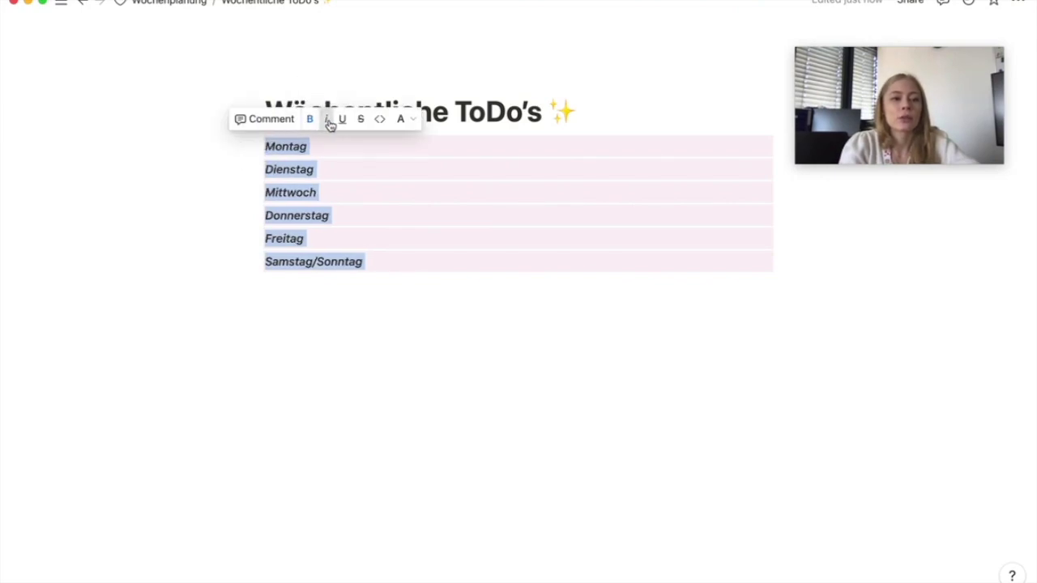
{"action": "left_click", "coordinate": [382, 320]}
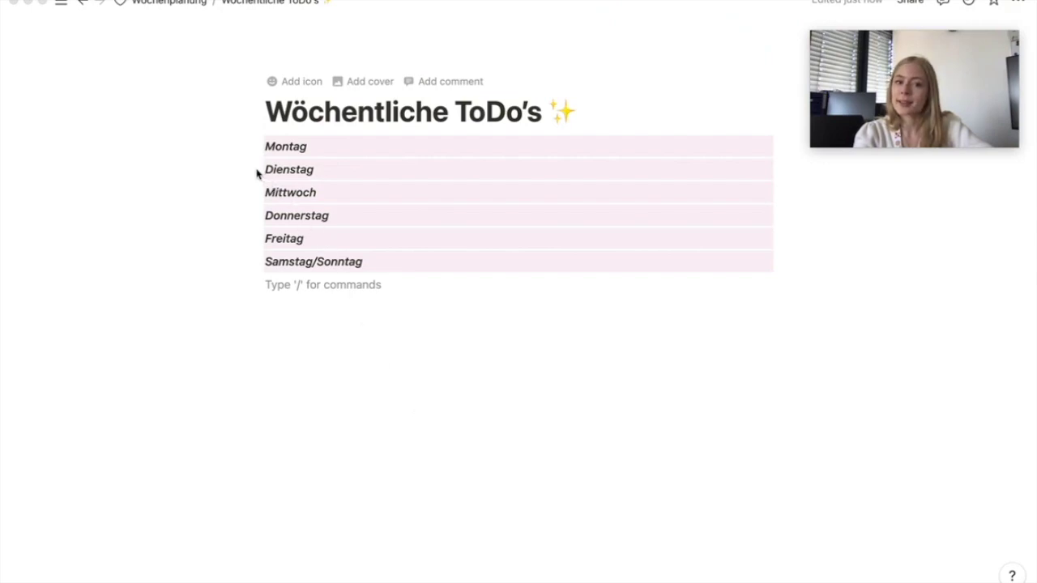
Arrange the weekdays in two rows of three columns: Montag, Dienstag, Mittwoch above Donnerstag, Freitag, Samstag/Sonntag
{"action": "left_click_drag", "start_coordinate": [254, 169], "coordinate": [795, 152]}
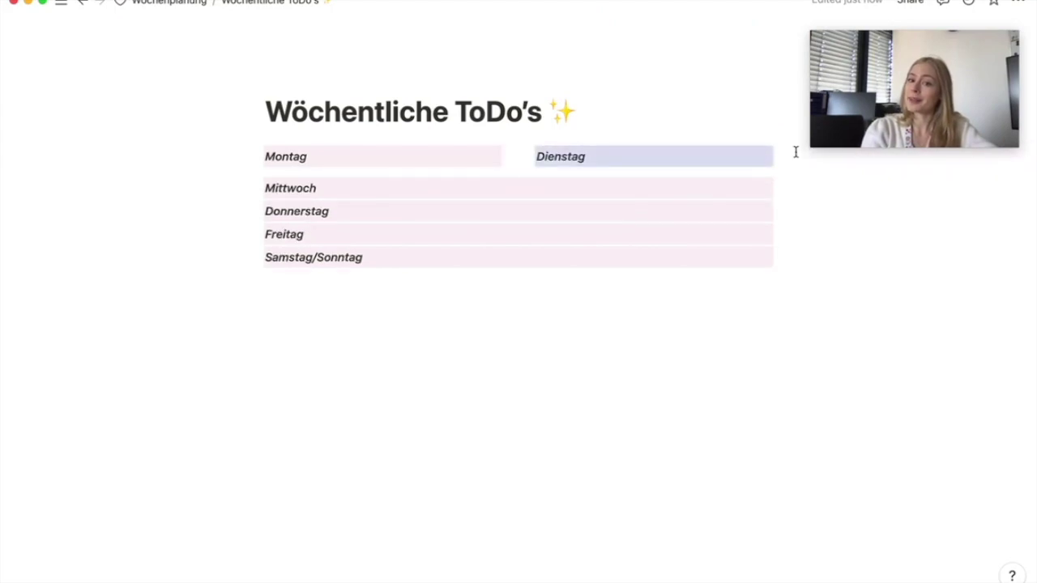
{"action": "left_click_drag", "start_coordinate": [253, 188], "coordinate": [802, 156]}
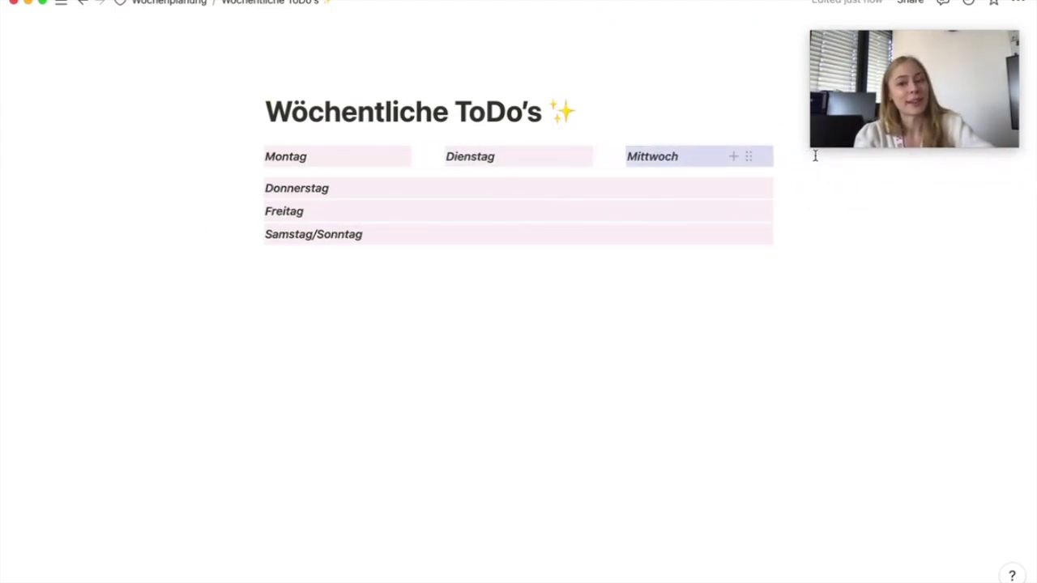
{"action": "left_click_drag", "start_coordinate": [255, 211], "coordinate": [792, 184]}
{"action": "left_click_drag", "start_coordinate": [254, 230], "coordinate": [754, 187]}
{"action": "left_click_drag", "start_coordinate": [796, 226], "coordinate": [796, 222]}
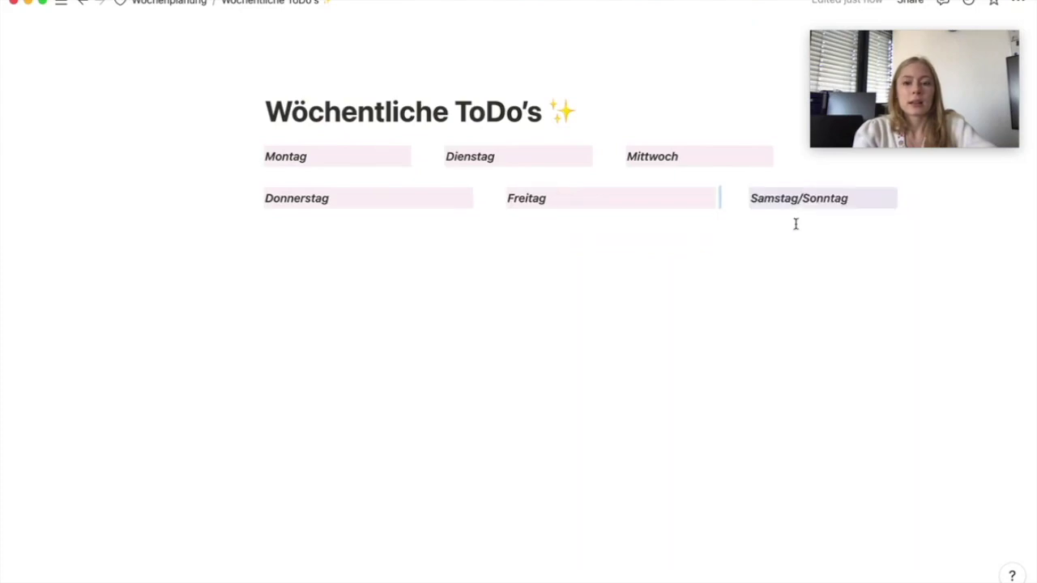
Add an empty to-do checkbox below each of the six weekday headings
{"action": "left_click", "coordinate": [237, 158]}
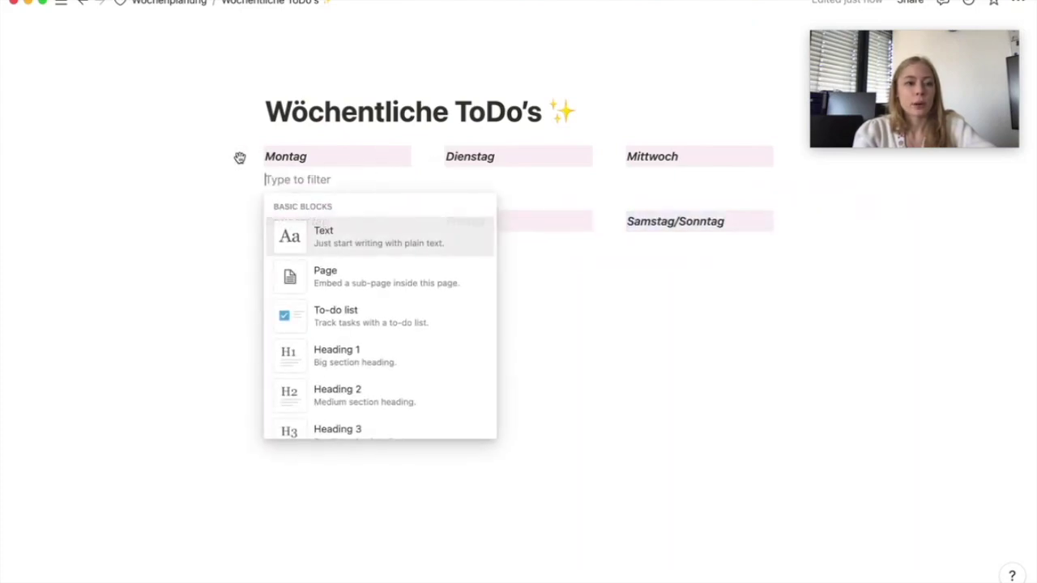
{"action": "left_click", "coordinate": [354, 319]}
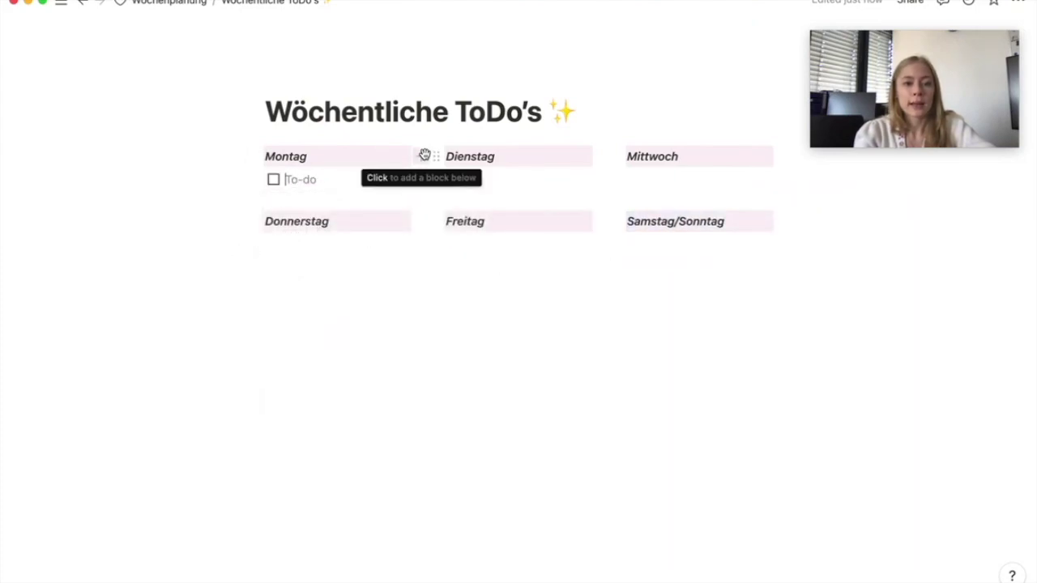
{"action": "left_click", "coordinate": [424, 155]}
{"action": "left_click", "coordinate": [548, 324]}
{"action": "left_click", "coordinate": [604, 155]}
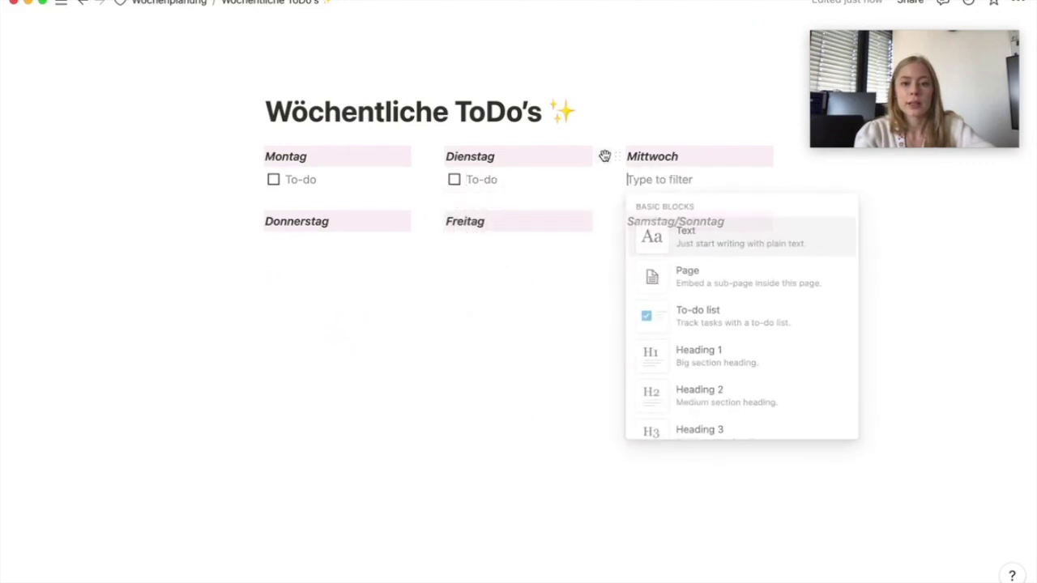
{"action": "left_click", "coordinate": [685, 315]}
{"action": "left_click", "coordinate": [240, 221]}
{"action": "left_click", "coordinate": [335, 378]}
{"action": "left_click", "coordinate": [424, 220]}
{"action": "left_click", "coordinate": [553, 390]}
{"action": "left_click", "coordinate": [604, 221]}
{"action": "left_click", "coordinate": [688, 378]}
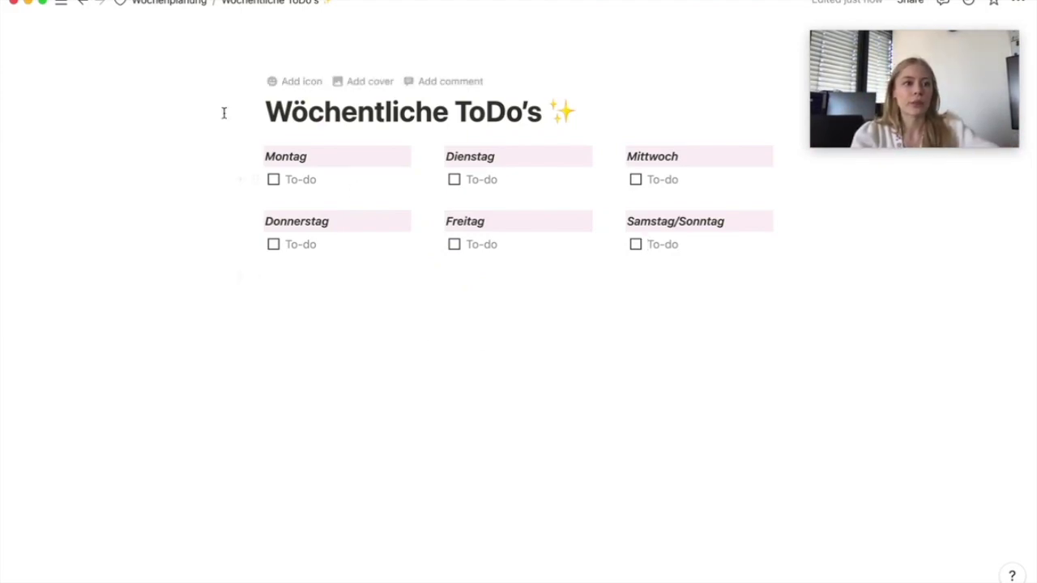
Return to Wochenplanung, move the Wöchentliche ToDo's sub-page into the "Was steht diese Woche an?" button's template, and remove the empty line above it
{"action": "left_click", "coordinate": [84, 4]}
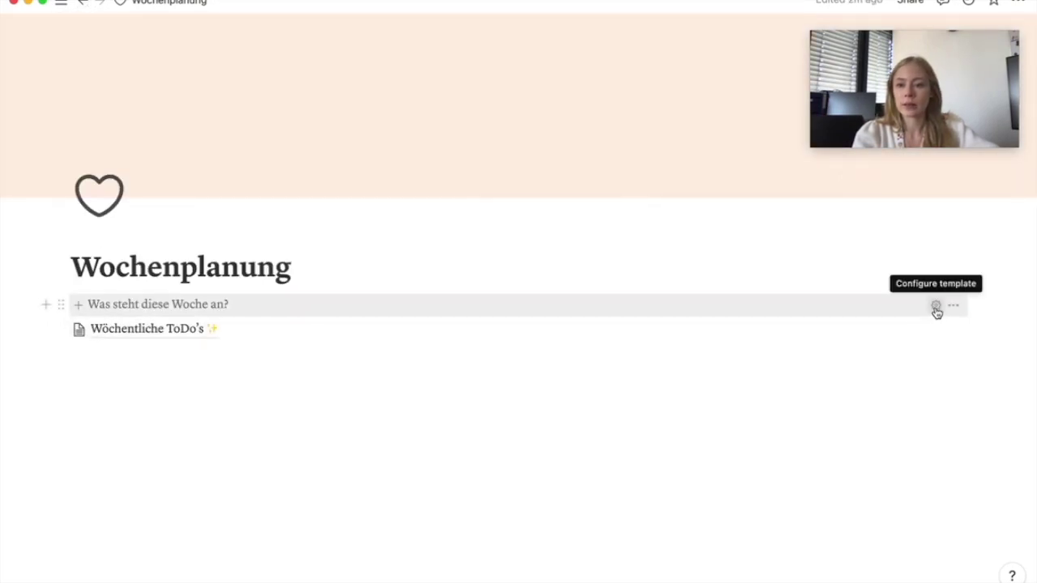
{"action": "left_click", "coordinate": [936, 307]}
{"action": "scroll", "coordinate": [685, 268], "scroll_direction": "down", "scroll_amount": 2}
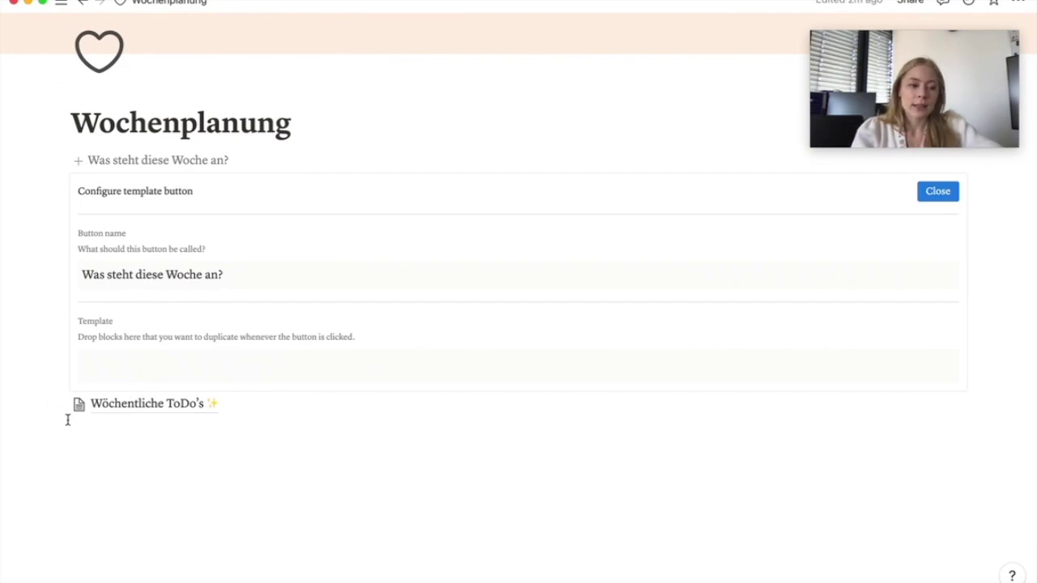
{"action": "left_click_drag", "start_coordinate": [60, 403], "coordinate": [98, 368]}
{"action": "left_click", "coordinate": [103, 367]}
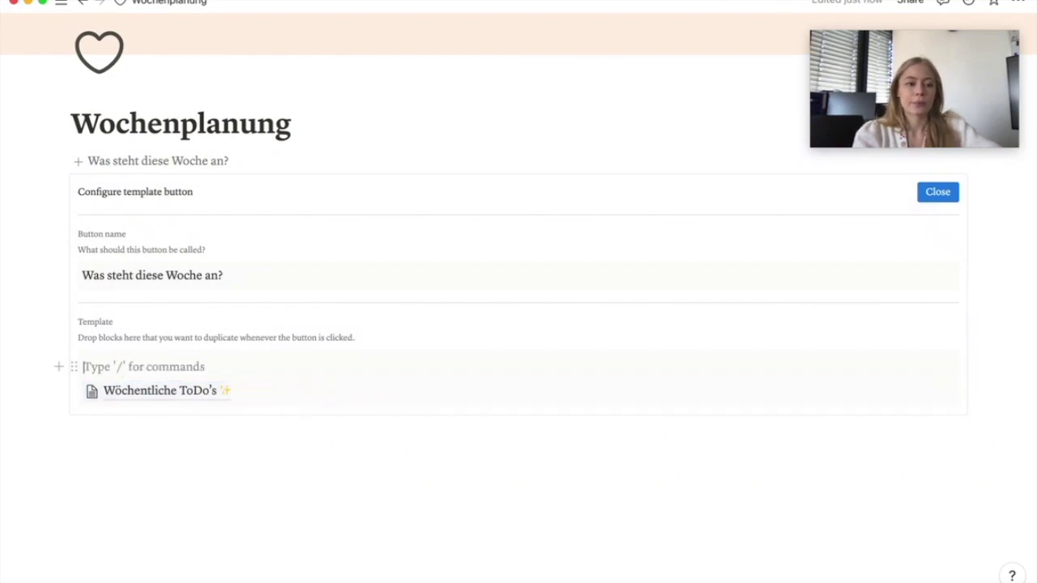
{"action": "key", "text": "BackSpace"}
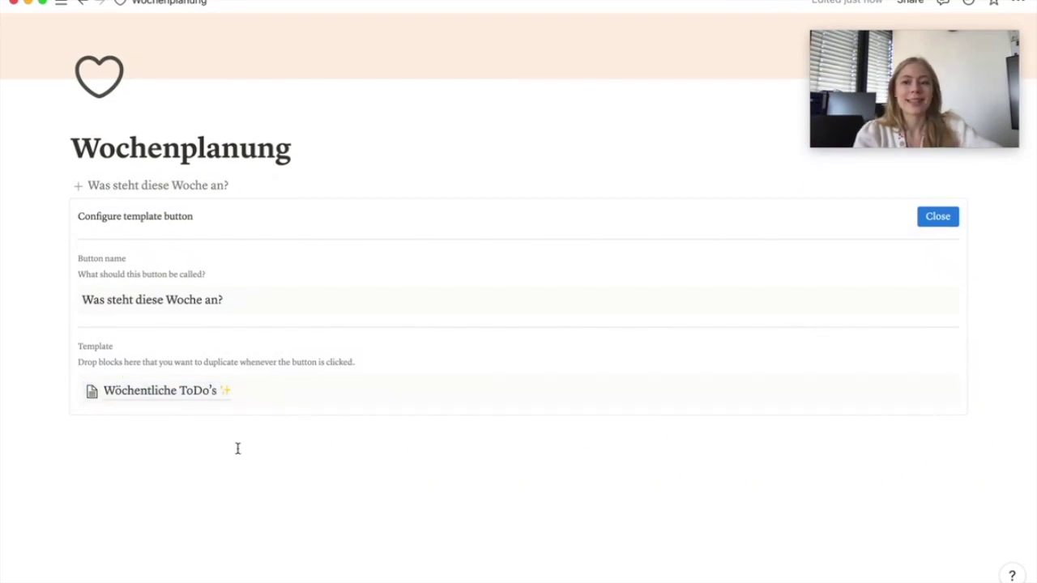
Try out the "Was steht diese Woche an?" button and delete the Wöchentliche ToDo's page it adds
{"action": "left_click", "coordinate": [225, 185]}
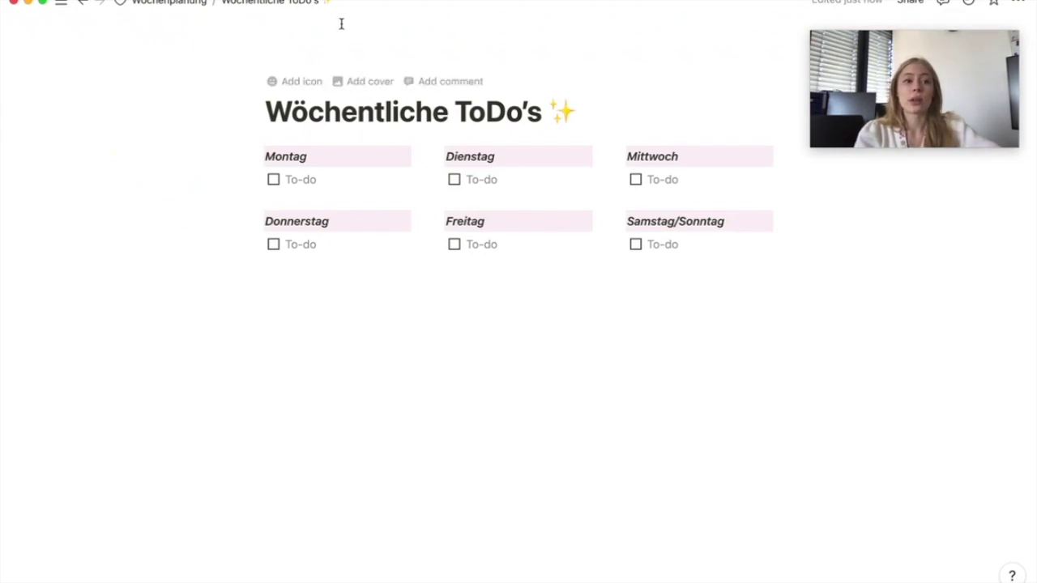
{"action": "left_click", "coordinate": [83, 3]}
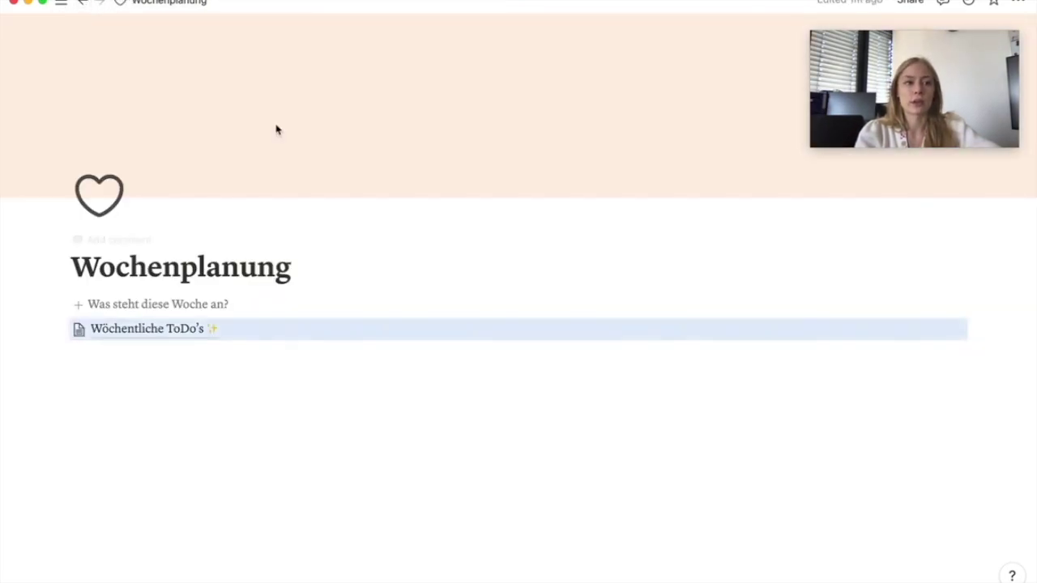
{"action": "left_click", "coordinate": [60, 329]}
{"action": "left_click", "coordinate": [111, 245]}
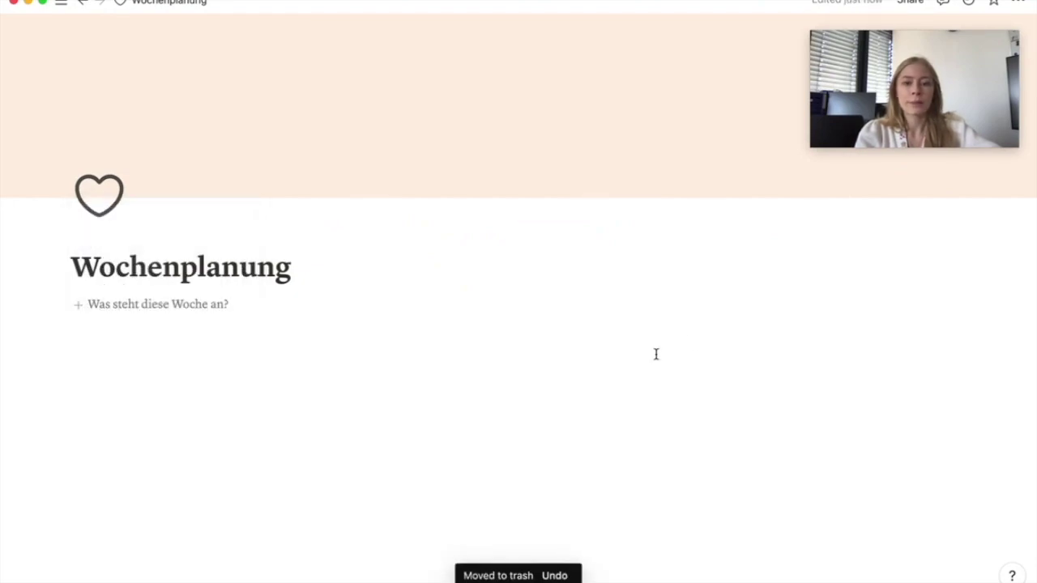
Turn the Wöchentliche ToDo's page inside the button's template into a text block with the weekday columns nested below it
{"action": "left_click", "coordinate": [935, 306]}
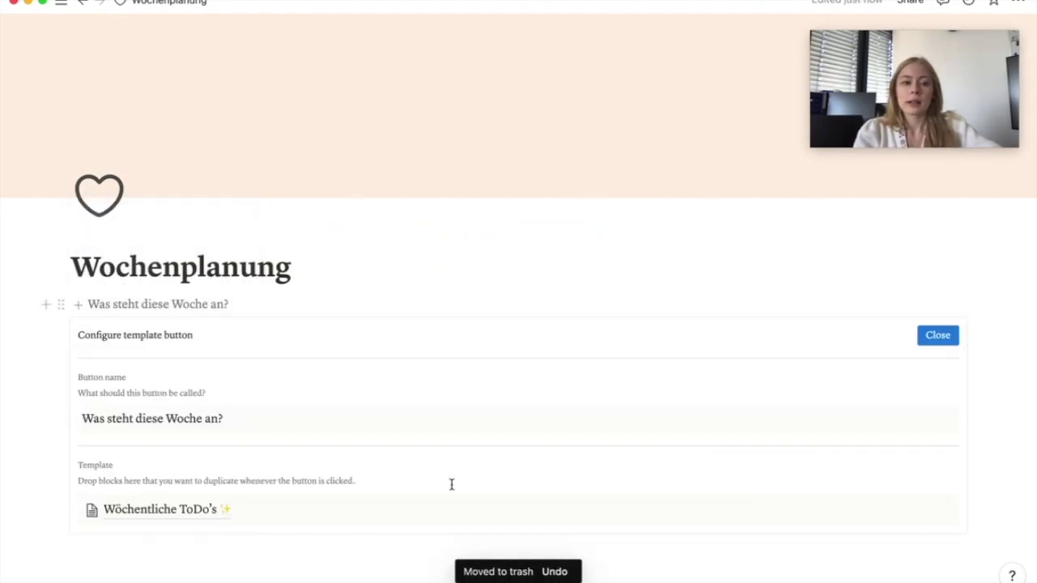
{"action": "scroll", "coordinate": [451, 484], "scroll_direction": "down", "scroll_amount": 2}
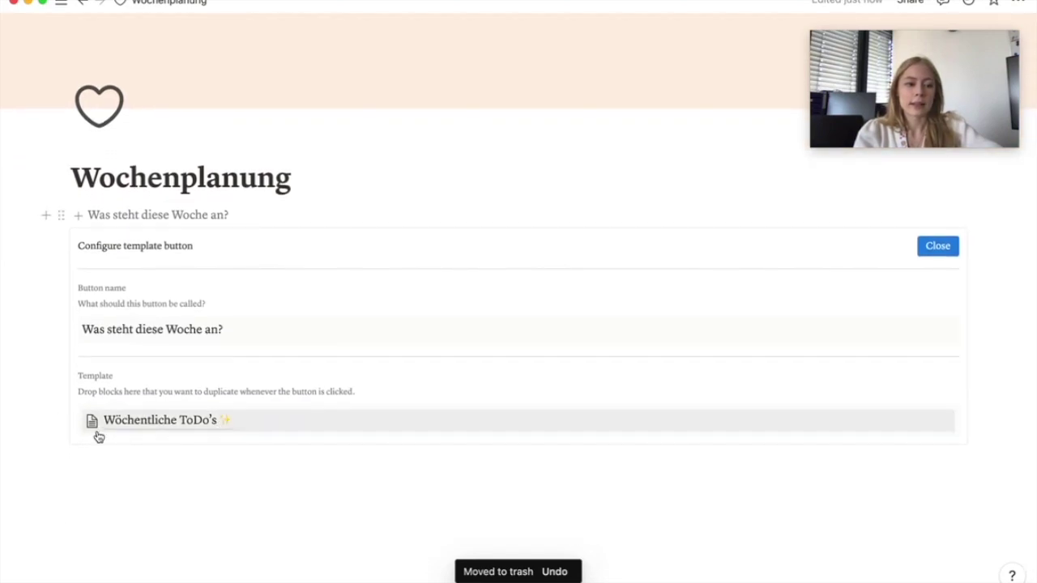
{"action": "left_click", "coordinate": [74, 422]}
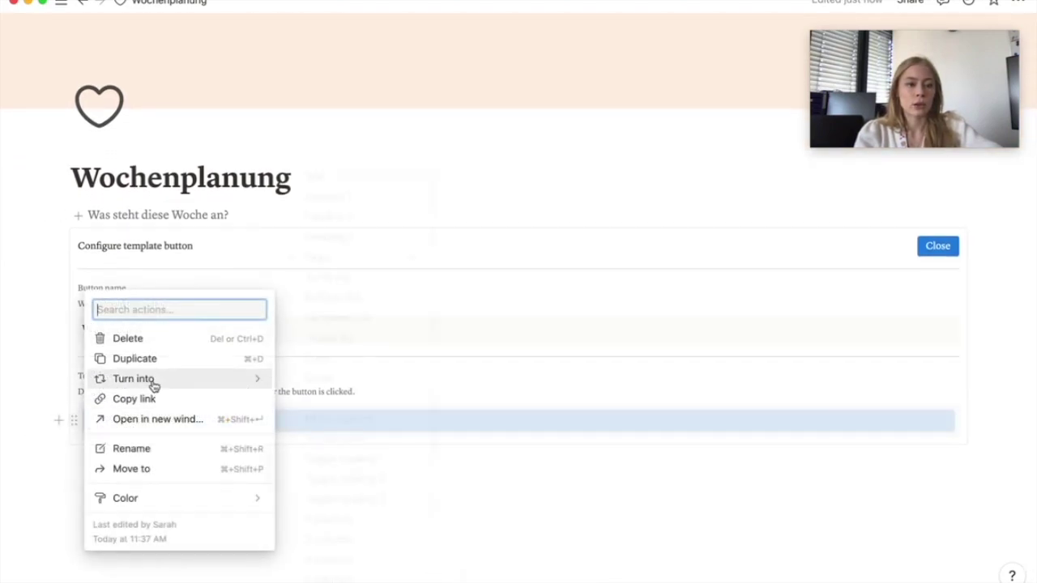
{"action": "key", "text": "Escape"}
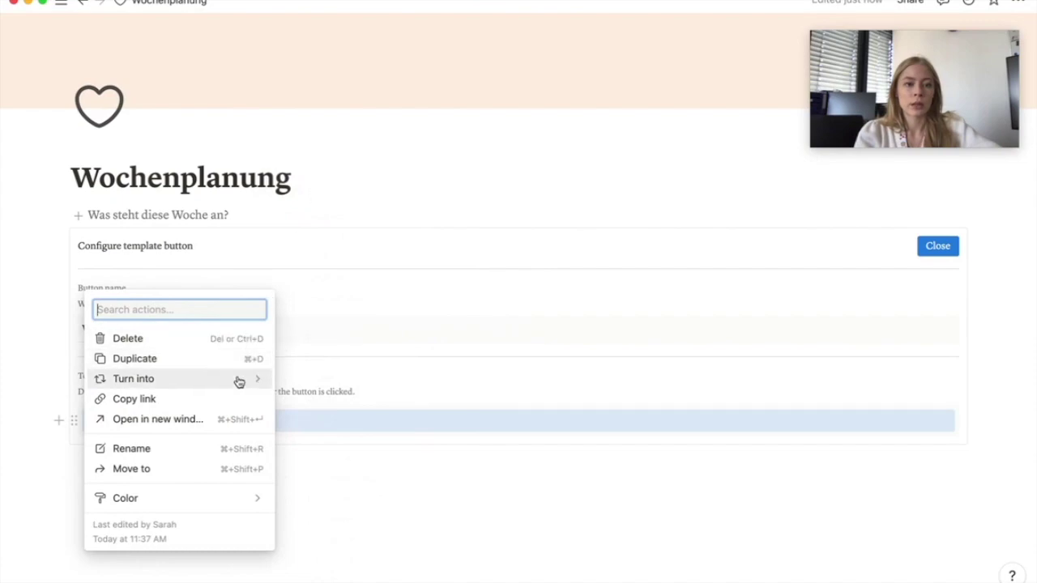
{"action": "mouse_move", "coordinate": [238, 379]}
{"action": "left_click", "coordinate": [325, 179]}
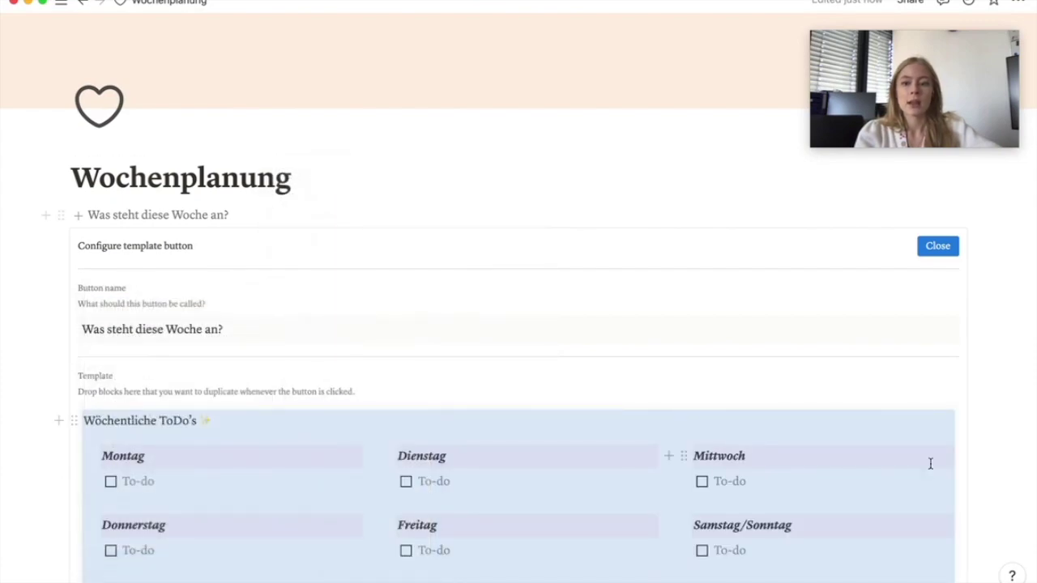
{"action": "scroll", "coordinate": [968, 451], "scroll_direction": "down", "scroll_amount": 3}
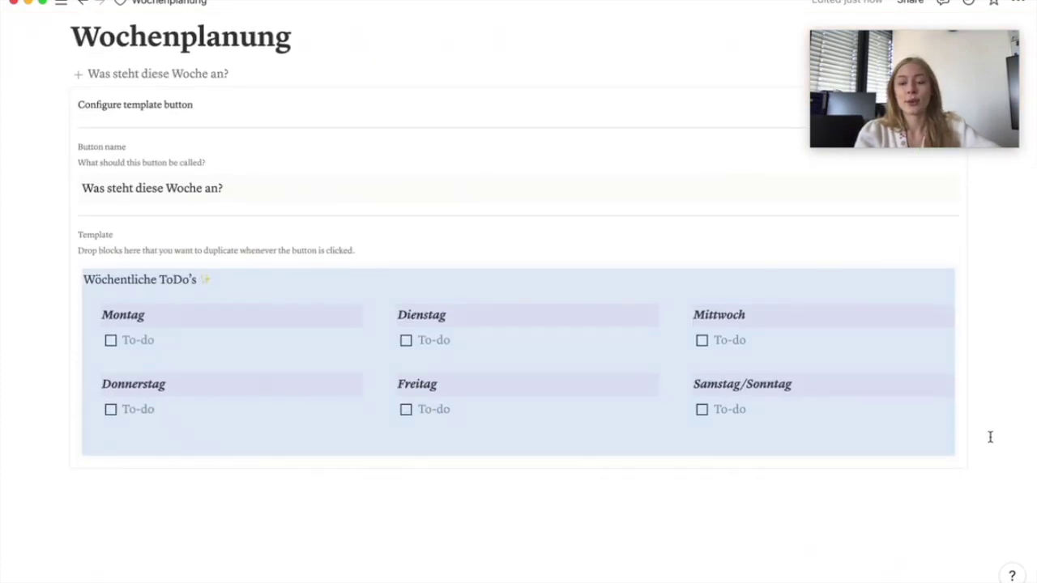
{"action": "left_click", "coordinate": [990, 437]}
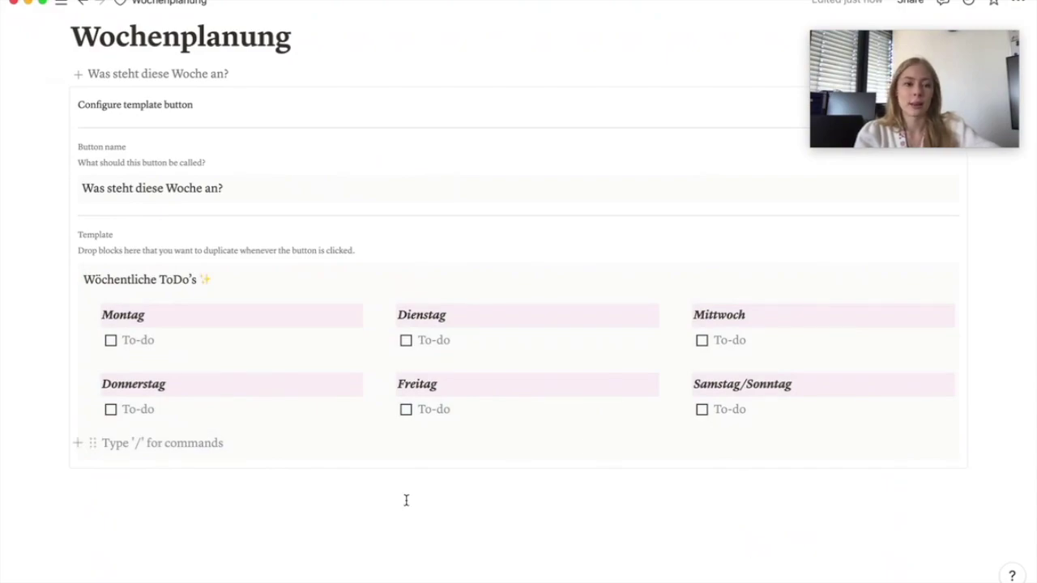
Insert "(Woche #)" before the sparkle emoji in the template's first line, format the # as inline code, and close the button configuration
{"action": "left_click", "coordinate": [198, 279]}
{"action": "type", "text": "("}
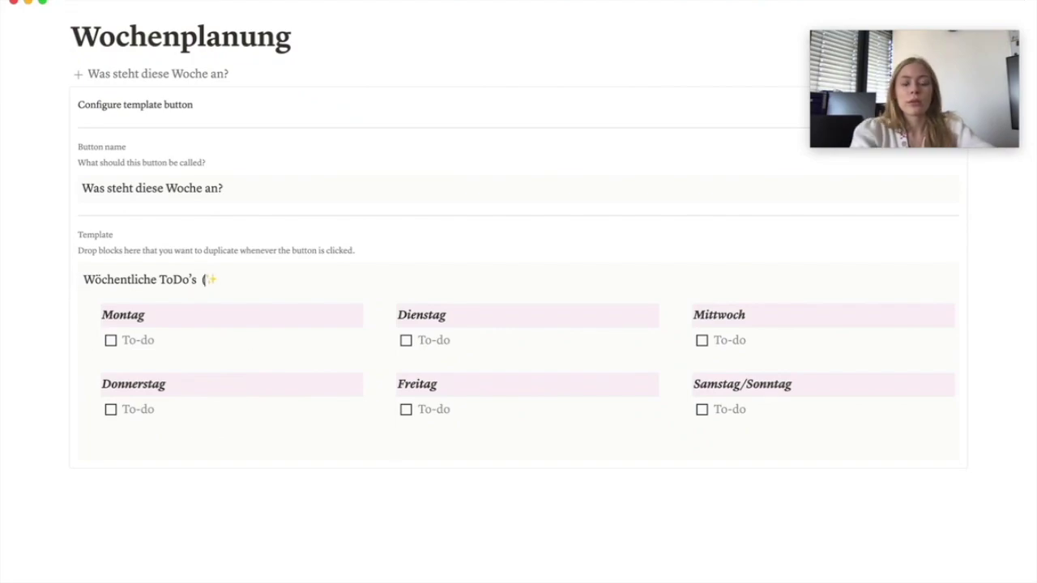
{"action": "type", "text": "Woche #"}
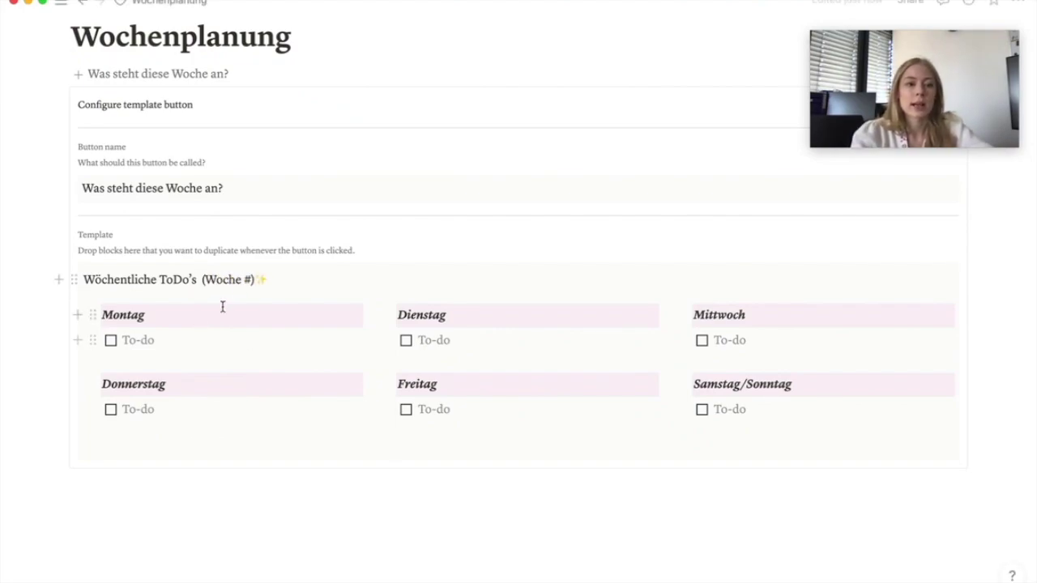
{"action": "double_click", "coordinate": [247, 280]}
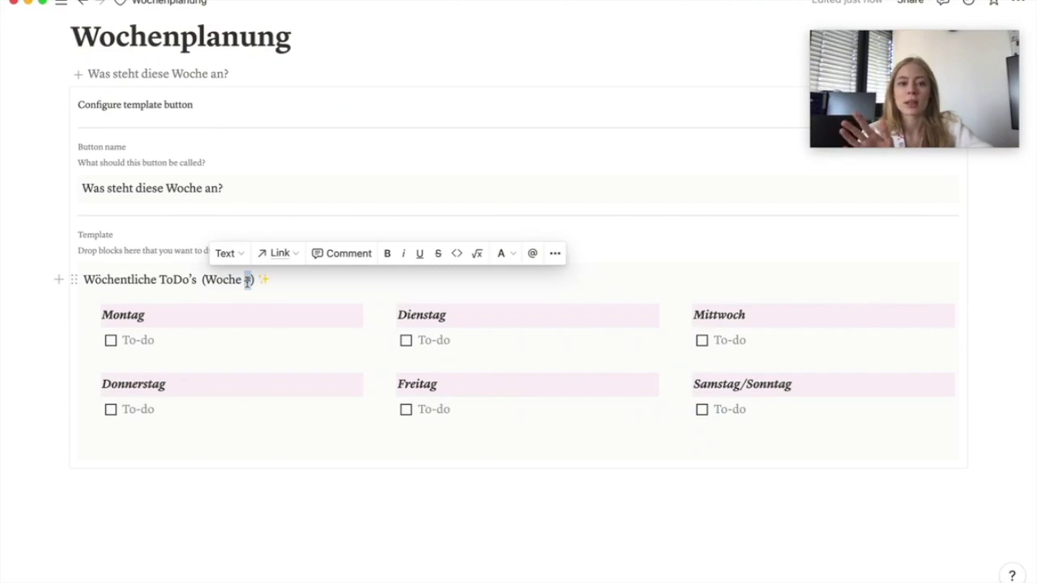
{"action": "key", "text": "super+e"}
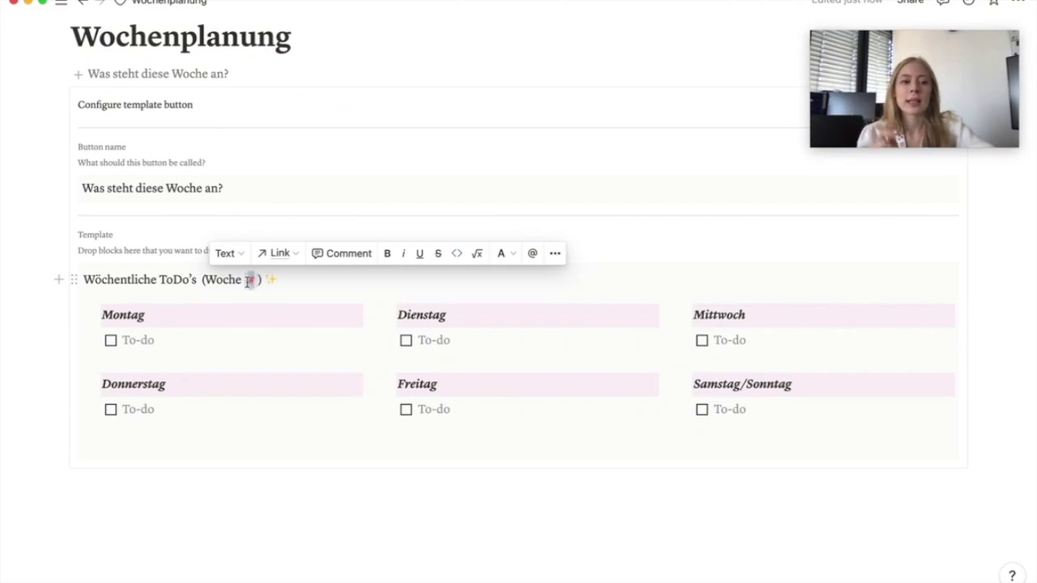
{"action": "left_click", "coordinate": [308, 280]}
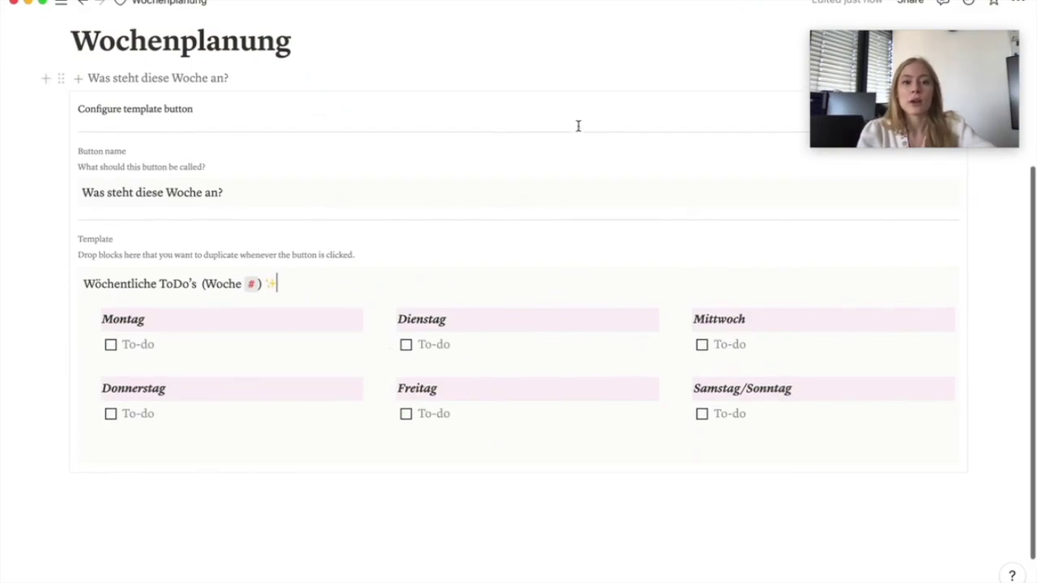
{"action": "scroll", "coordinate": [579, 125], "scroll_direction": "up", "scroll_amount": 3}
{"action": "left_click", "coordinate": [936, 236]}
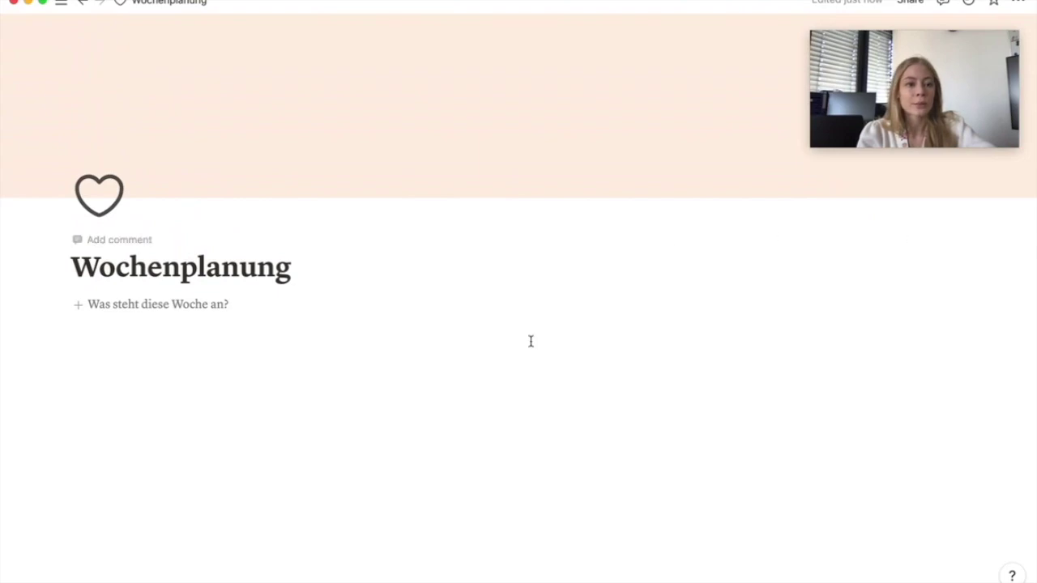
Insert a weekly layout with the "Was steht diese Woche an?" button and replace its # placeholder with week number 38
{"action": "left_click", "coordinate": [189, 315]}
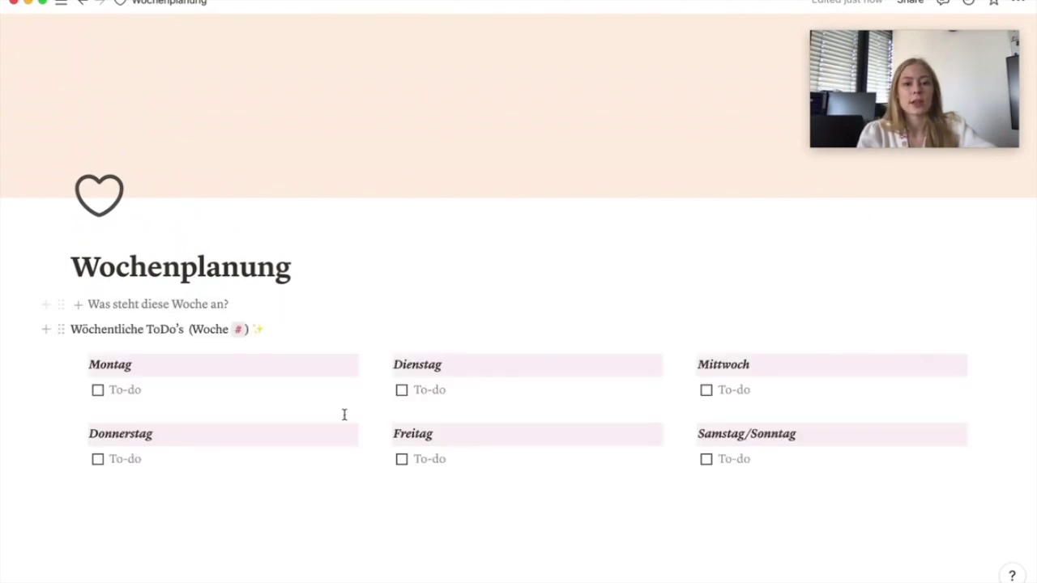
{"action": "key", "text": "BackSpace"}
{"action": "type", "text": "38"}
Add a sub-page titled Archiv below the weekly layout
{"action": "left_click", "coordinate": [380, 514]}
{"action": "scroll", "coordinate": [381, 514], "scroll_direction": "down", "scroll_amount": 2}
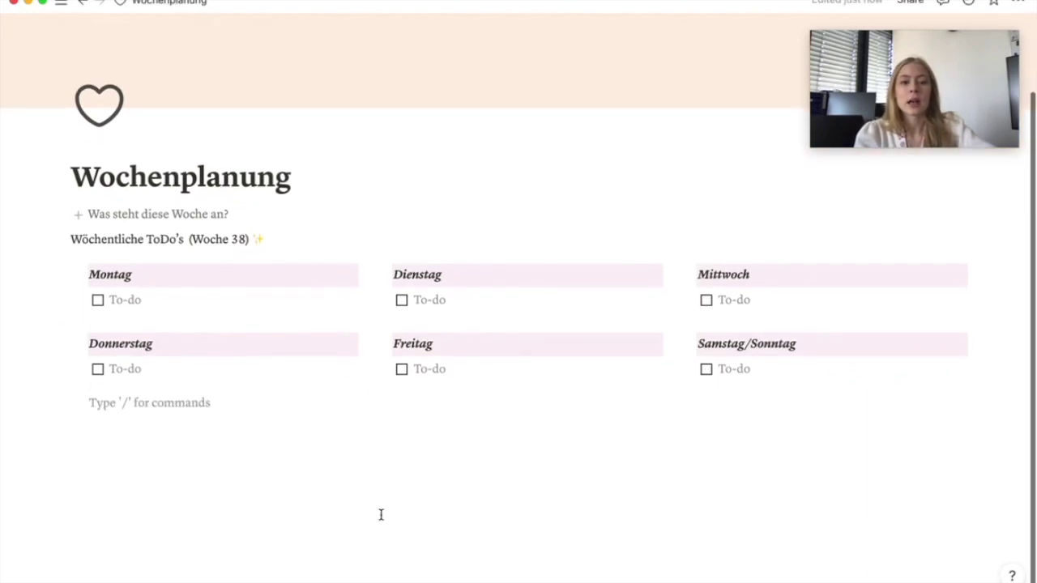
{"action": "left_click", "coordinate": [166, 512]}
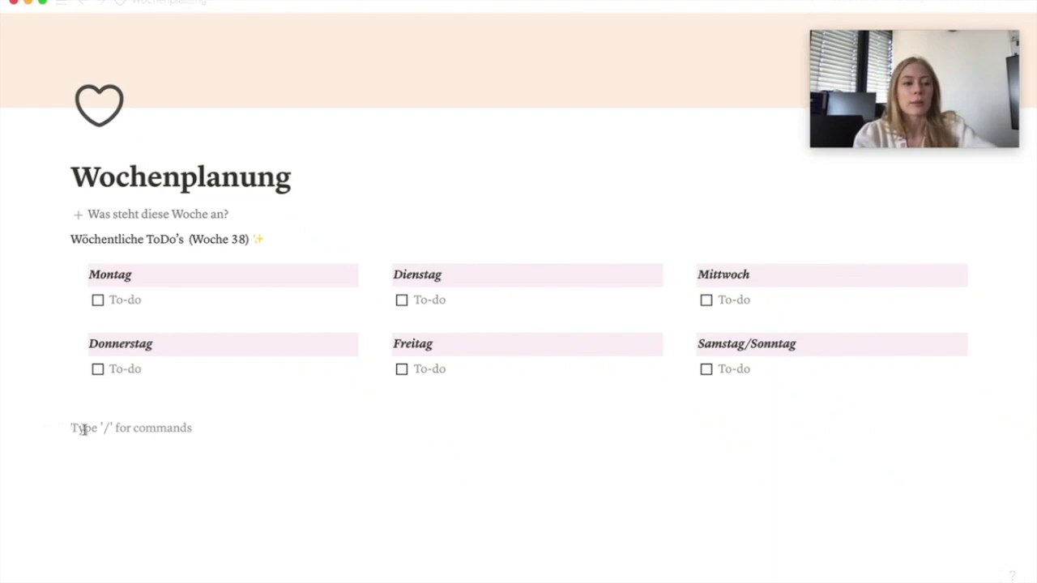
{"action": "type", "text": "/"}
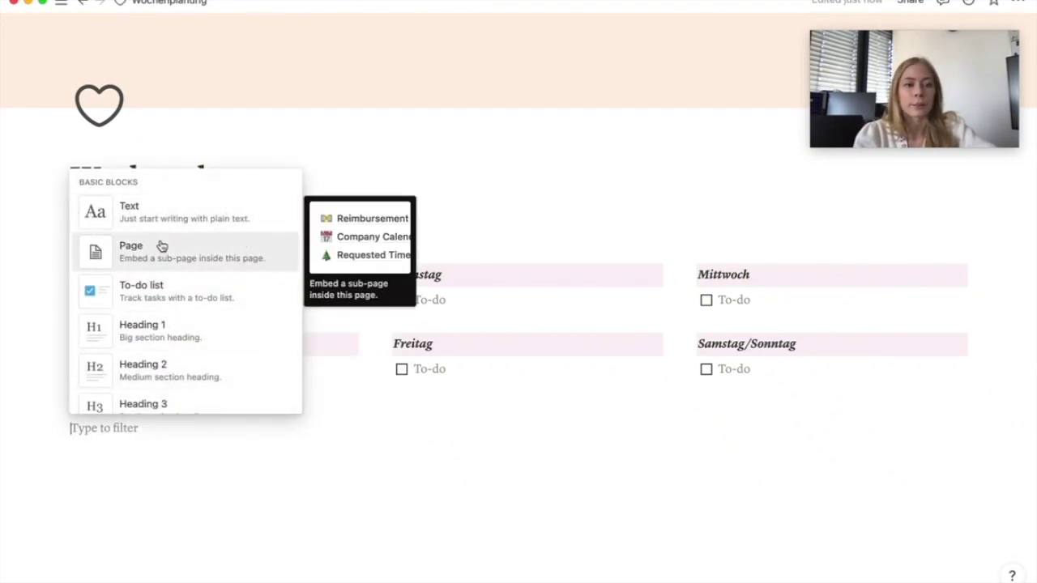
{"action": "left_click", "coordinate": [161, 246]}
{"action": "type", "text": "Archiv"}
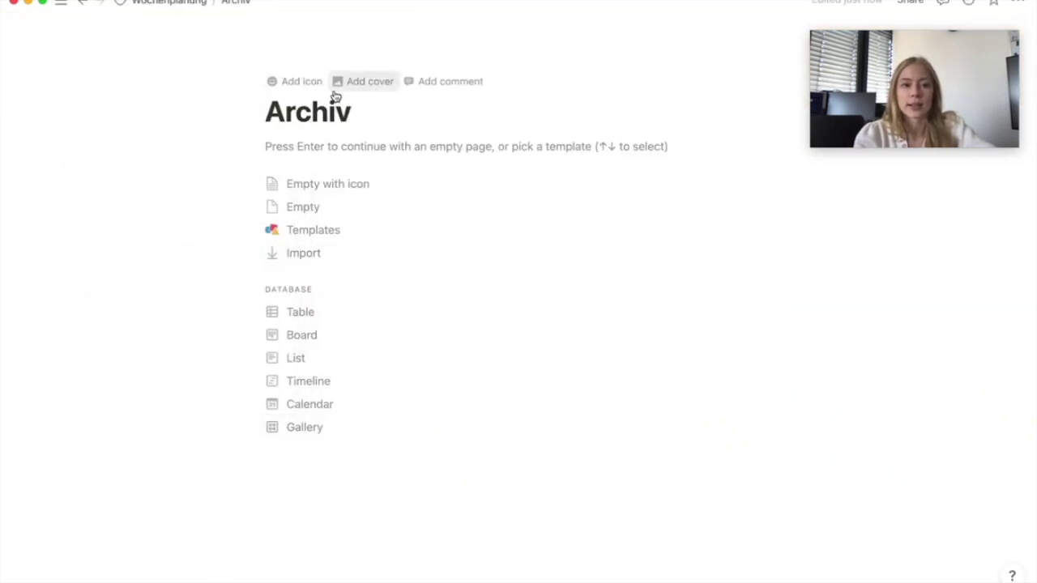
Give the Archiv page the dark archive box icon and return to the Wochenplanung page
{"action": "left_click", "coordinate": [305, 83]}
{"action": "left_click", "coordinate": [293, 125]}
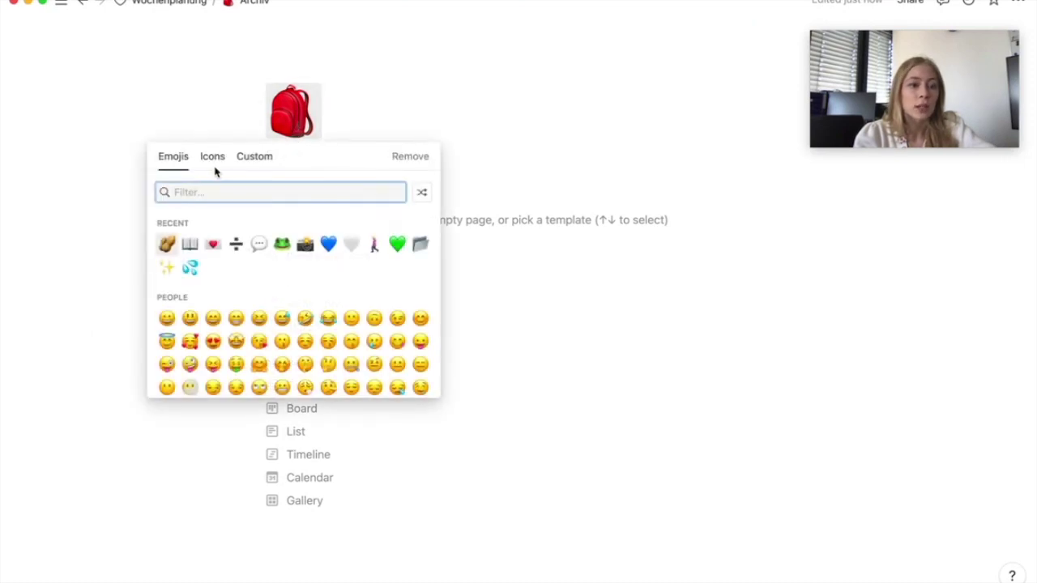
{"action": "left_click", "coordinate": [213, 159]}
{"action": "mouse_move", "coordinate": [190, 245]}
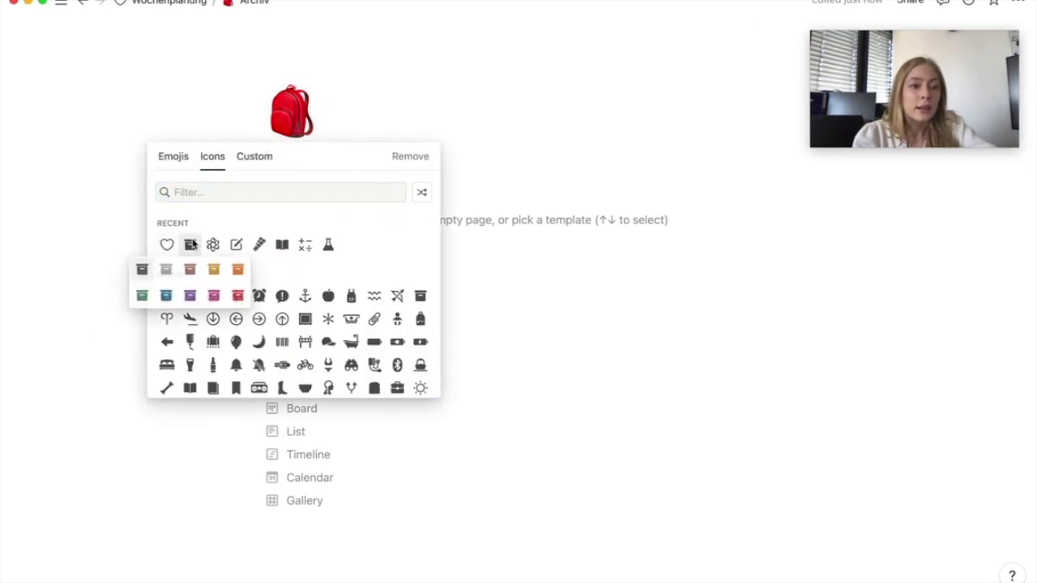
{"action": "left_click", "coordinate": [149, 268]}
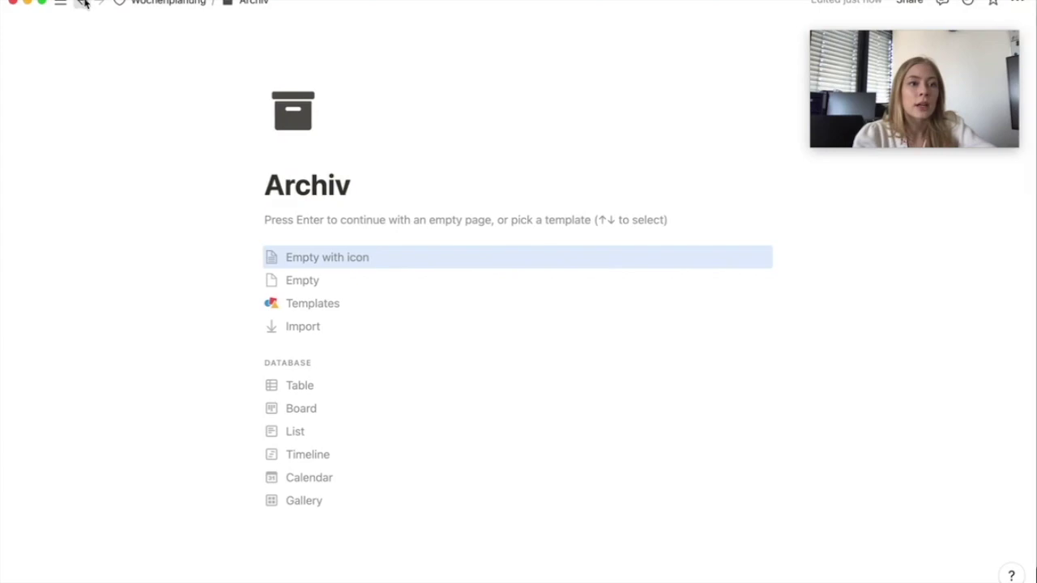
{"action": "left_click", "coordinate": [83, 3]}
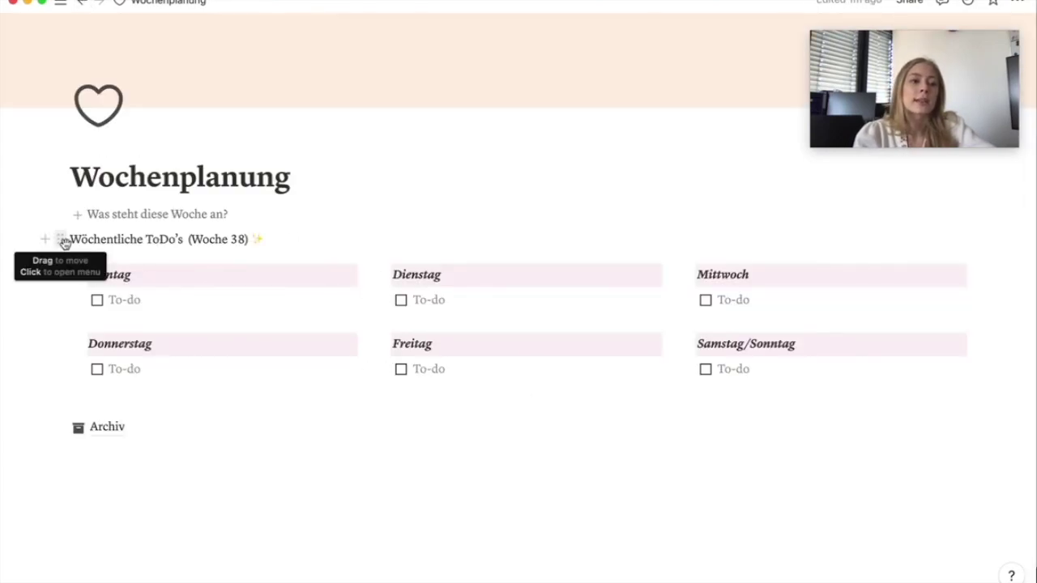
Turn the "Wöchentliche ToDo's (Woche 38)" block into a toggle list and collapse it
{"action": "left_click", "coordinate": [64, 243]}
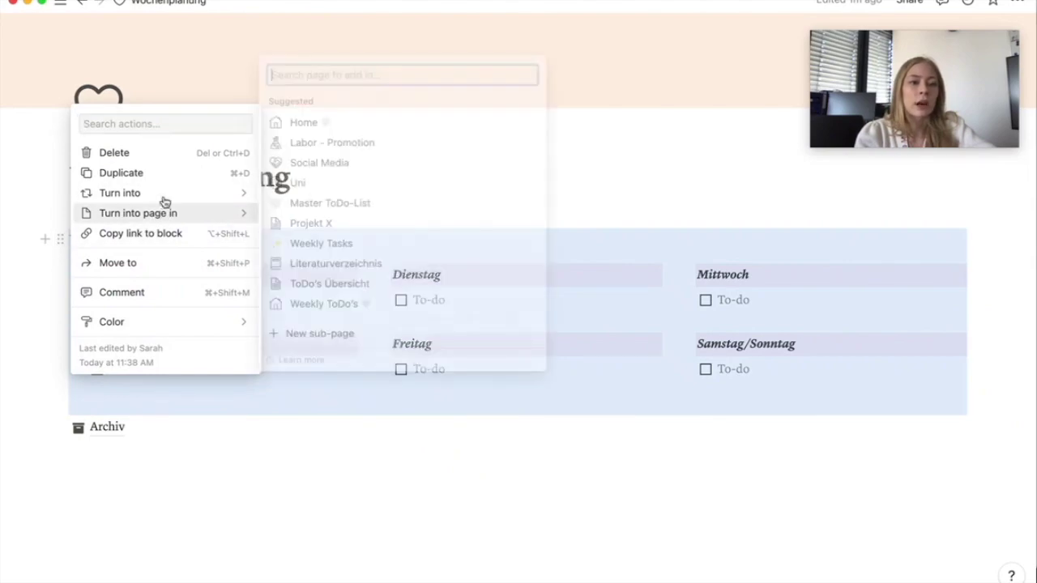
{"action": "mouse_move", "coordinate": [159, 193]}
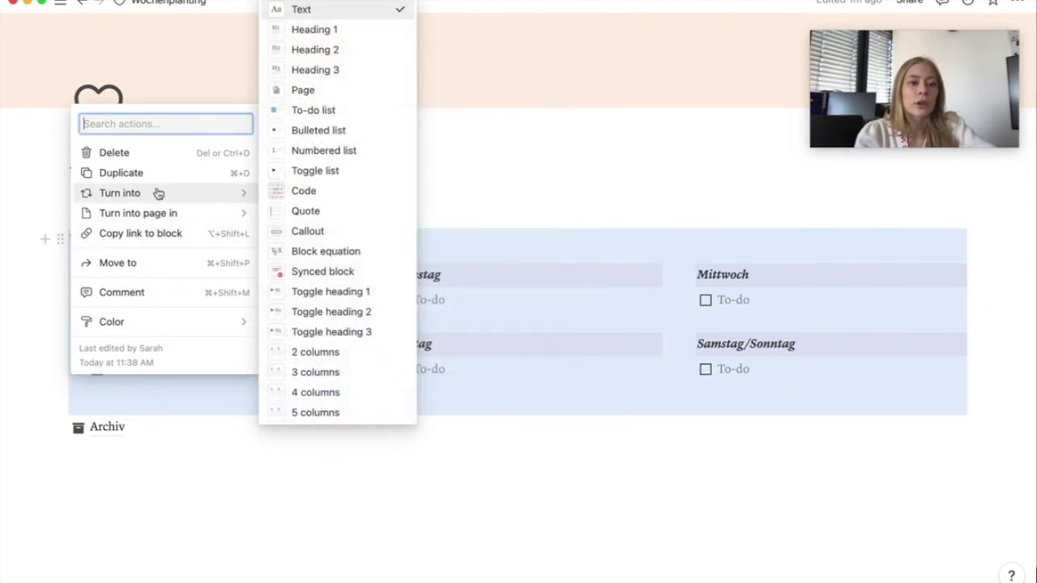
{"action": "left_click", "coordinate": [345, 177]}
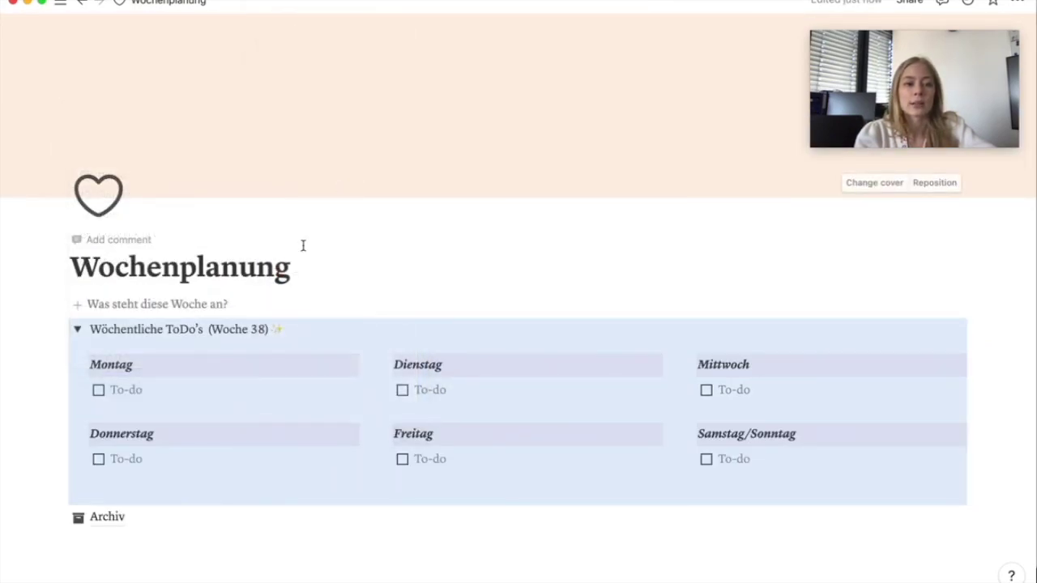
{"action": "left_click", "coordinate": [78, 330]}
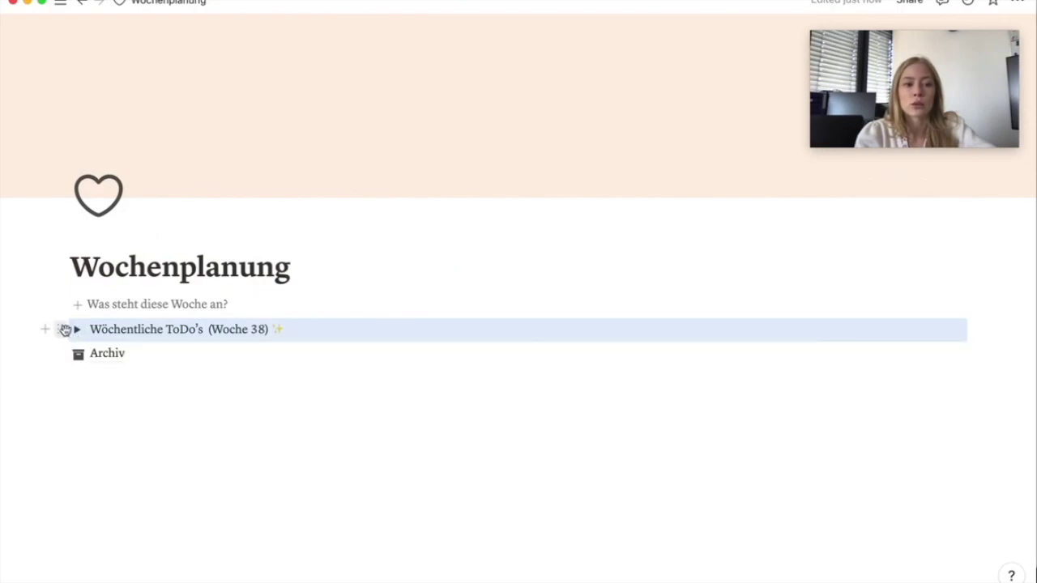
Move the collapsed Woche 38 toggle into the Archiv page, check it there, and return to Wochenplanung
{"action": "left_click_drag", "start_coordinate": [76, 332], "coordinate": [95, 353]}
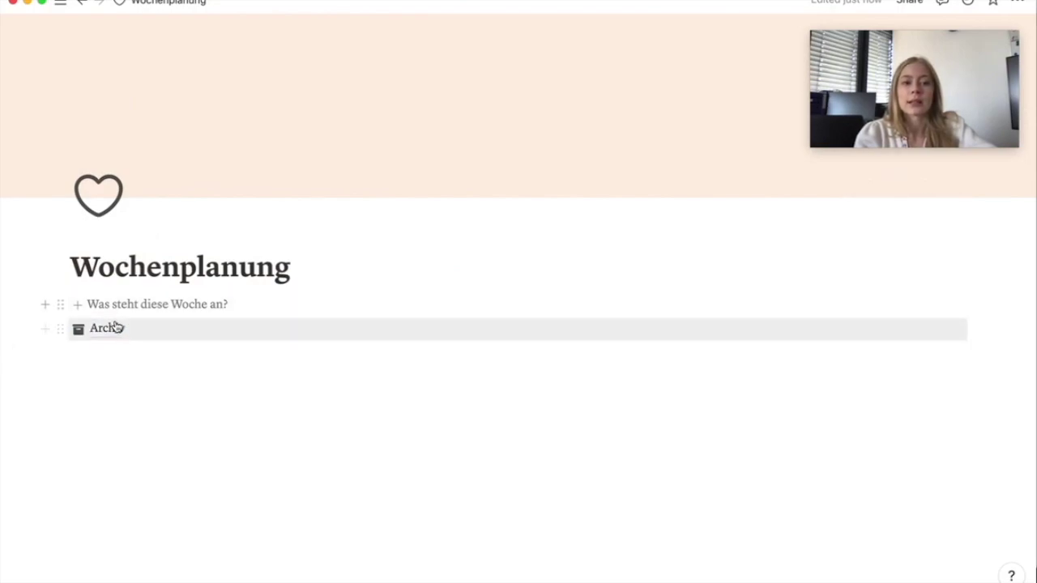
{"action": "left_click", "coordinate": [119, 331]}
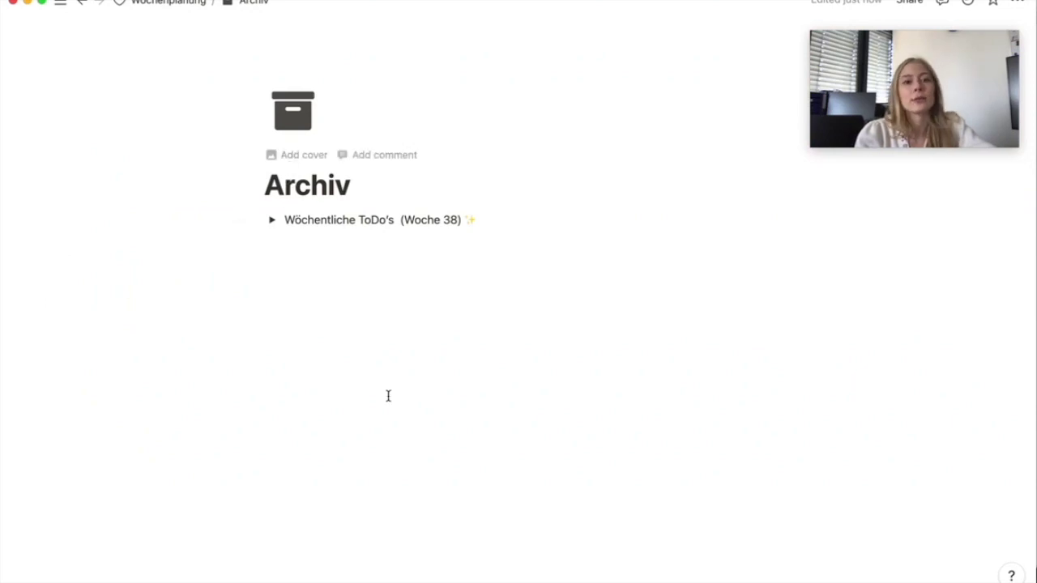
{"action": "left_click", "coordinate": [81, 4]}
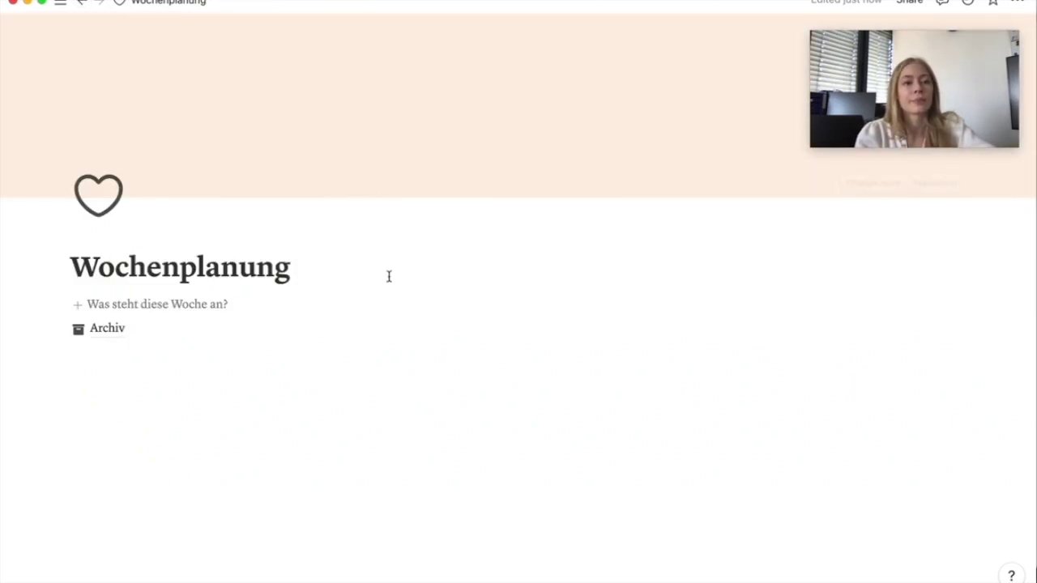
Insert a fresh weekly layout with the "Was steht diese Woche an?" button and add a divider below the Archiv page link
{"action": "left_click", "coordinate": [78, 305]}
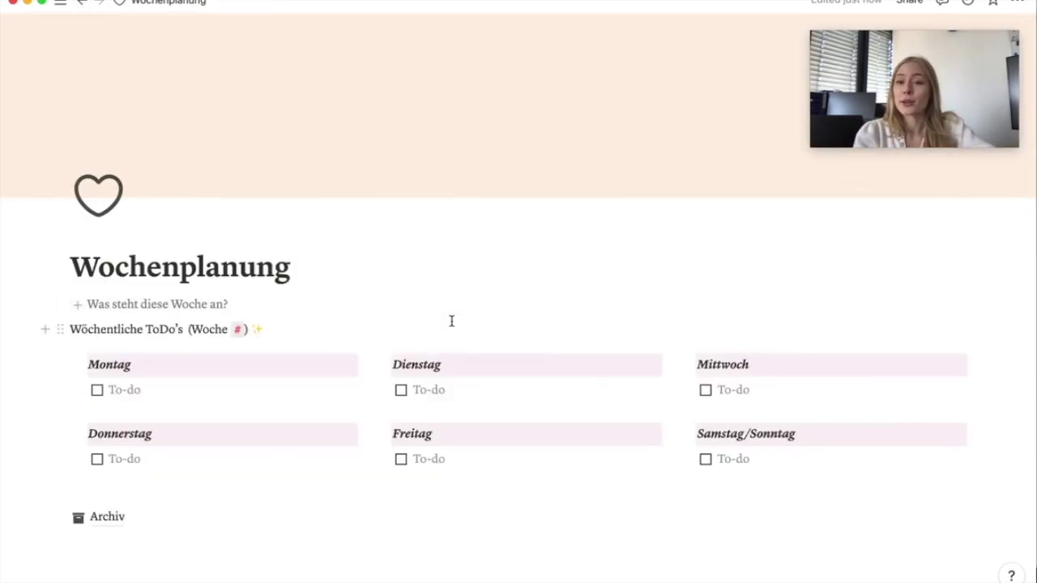
{"action": "scroll", "coordinate": [537, 280], "scroll_direction": "down", "scroll_amount": 3}
{"action": "left_click", "coordinate": [220, 503]}
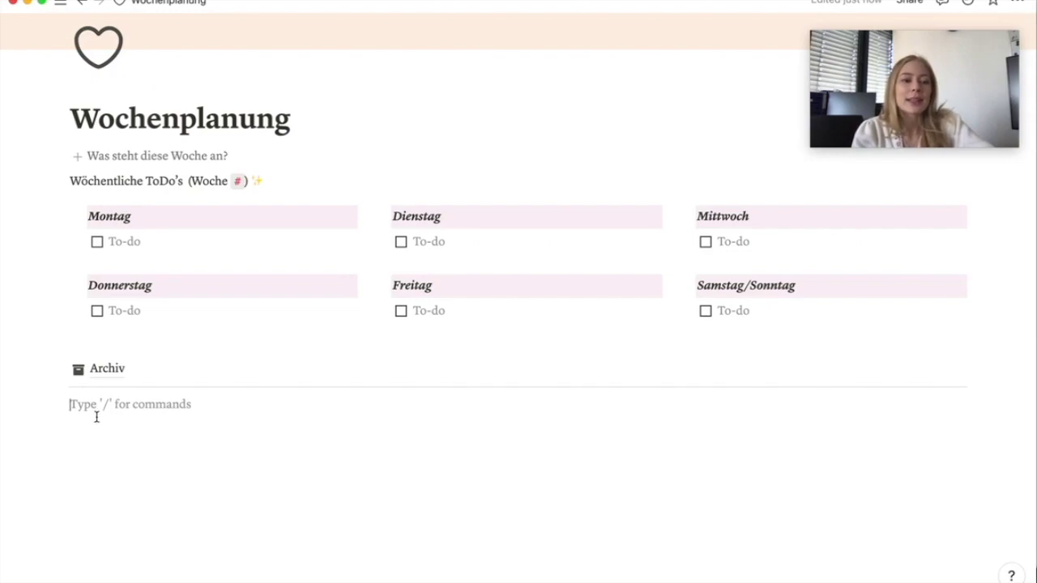
Insert a table view with a new database below the divider and title it ToDo's
{"action": "left_click", "coordinate": [47, 405]}
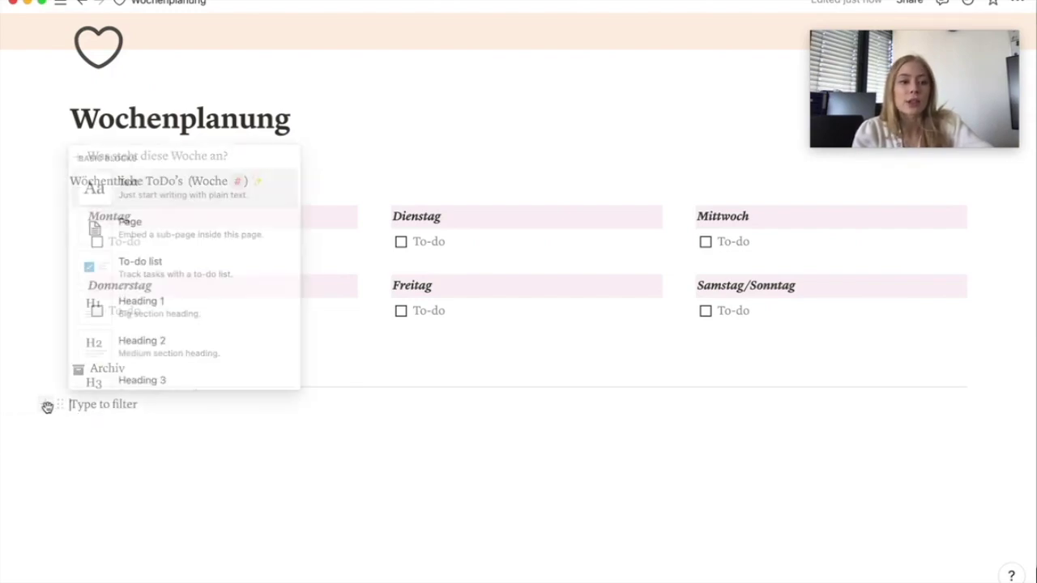
{"action": "scroll", "coordinate": [192, 329], "scroll_direction": "down", "scroll_amount": 5}
{"action": "scroll", "coordinate": [195, 316], "scroll_direction": "down", "scroll_amount": 10}
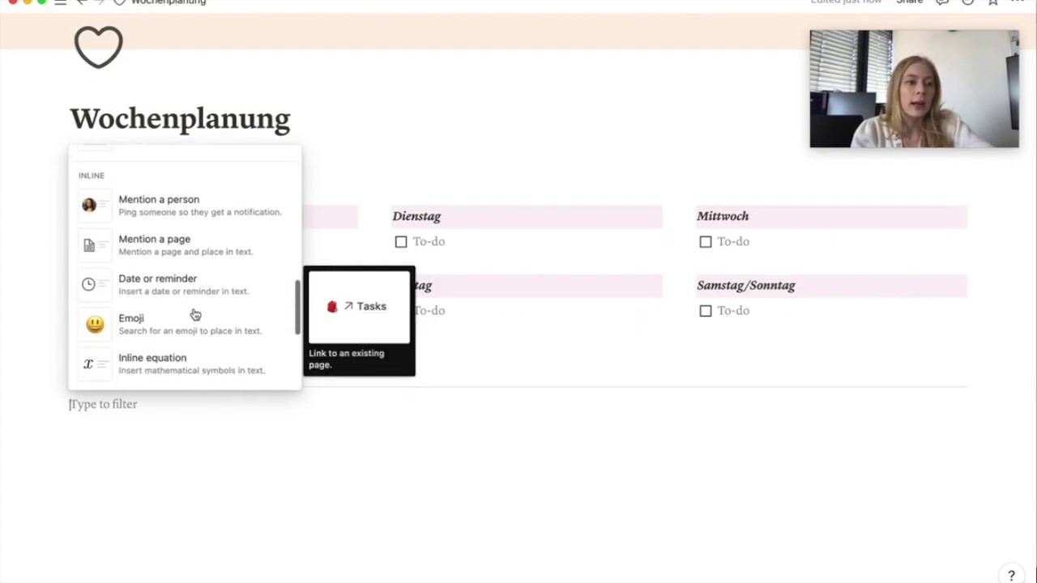
{"action": "scroll", "coordinate": [195, 314], "scroll_direction": "down", "scroll_amount": 5}
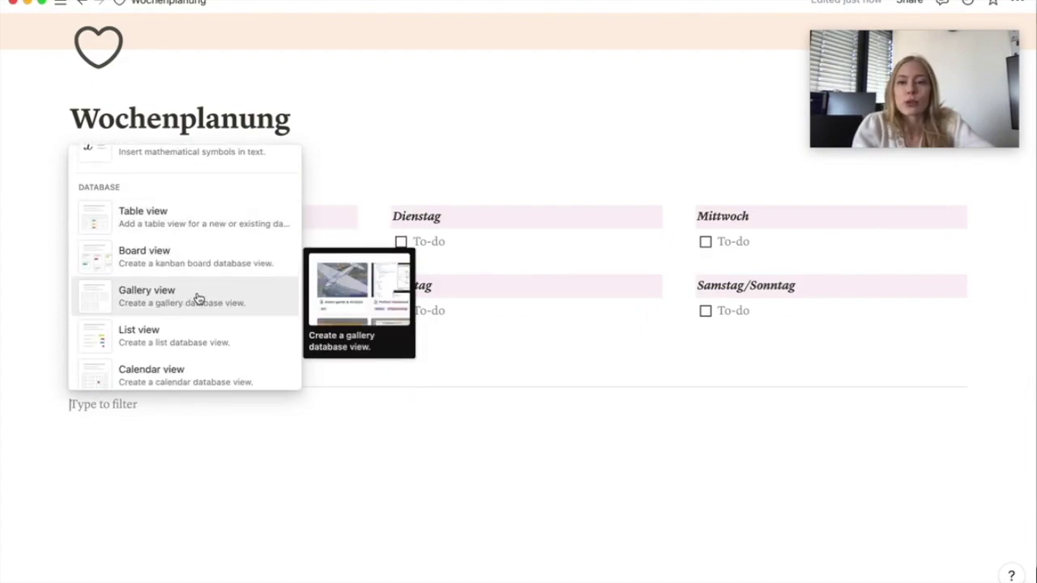
{"action": "scroll", "coordinate": [213, 331], "scroll_direction": "down", "scroll_amount": 1}
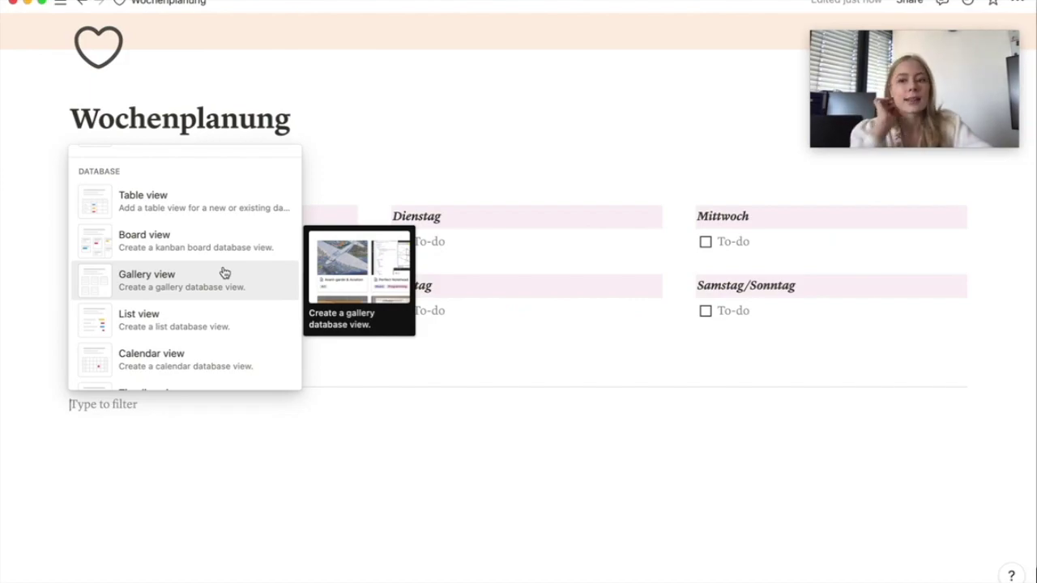
{"action": "left_click", "coordinate": [193, 208]}
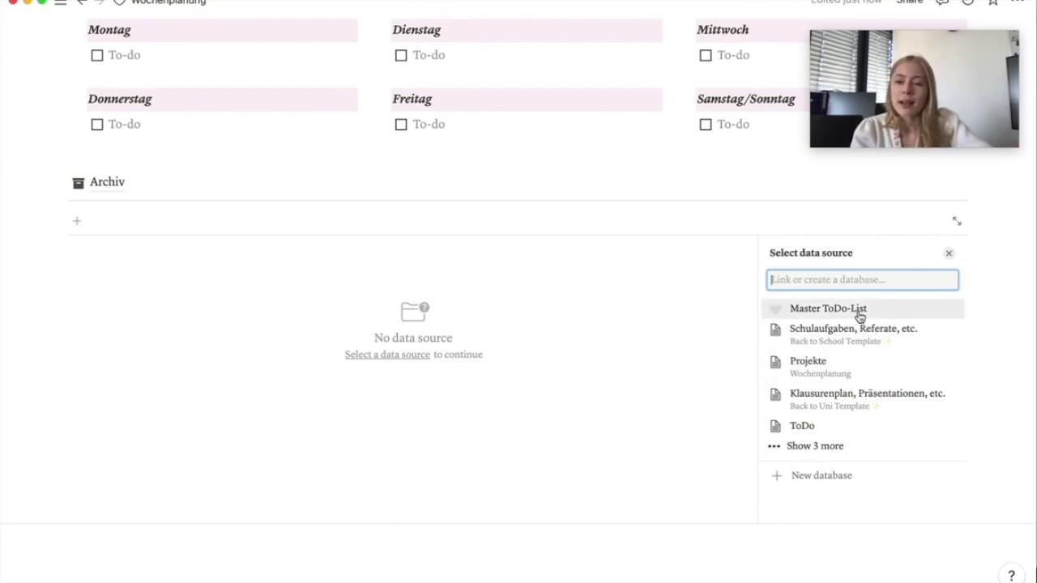
{"action": "left_click", "coordinate": [836, 477]}
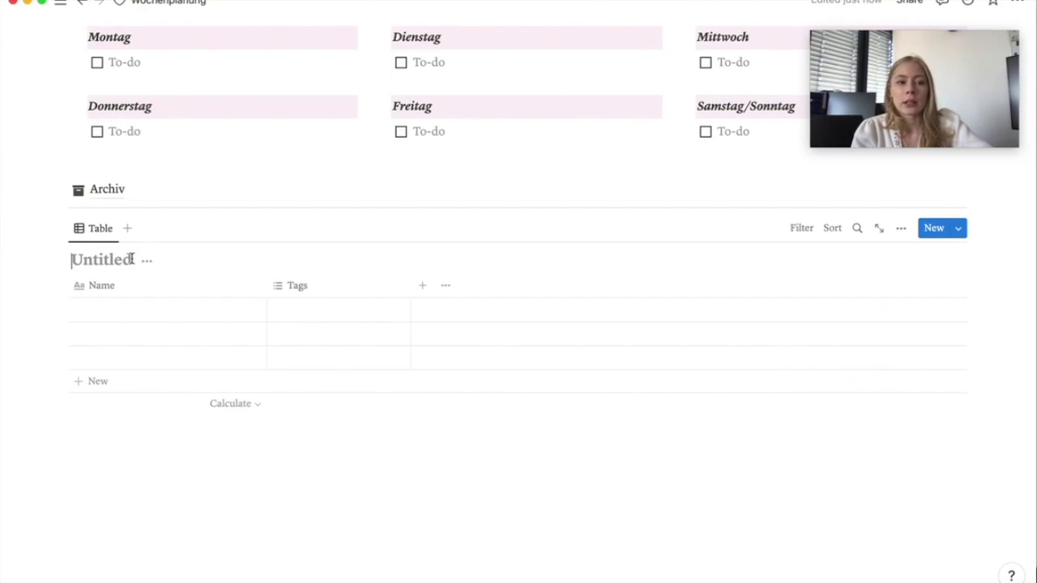
{"action": "type", "text": "T"}
{"action": "type", "text": "oDo"}
{"action": "type", "text": "'s"}
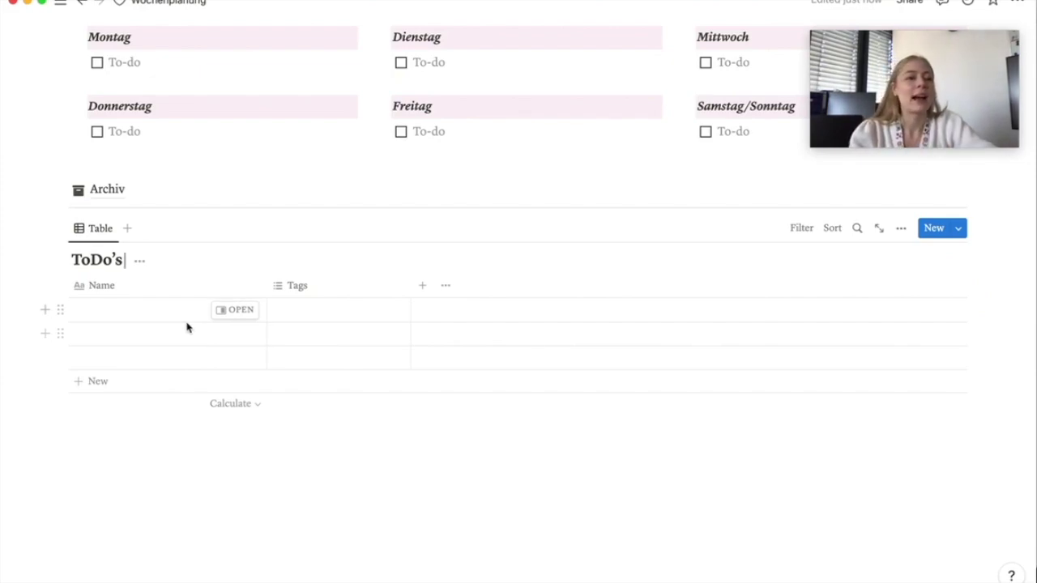
Fill the Name column with Kochen, Wäsche waschen, Emails beantworten and, in an added fourth row, Geschenk besorgen
{"action": "left_click", "coordinate": [168, 307]}
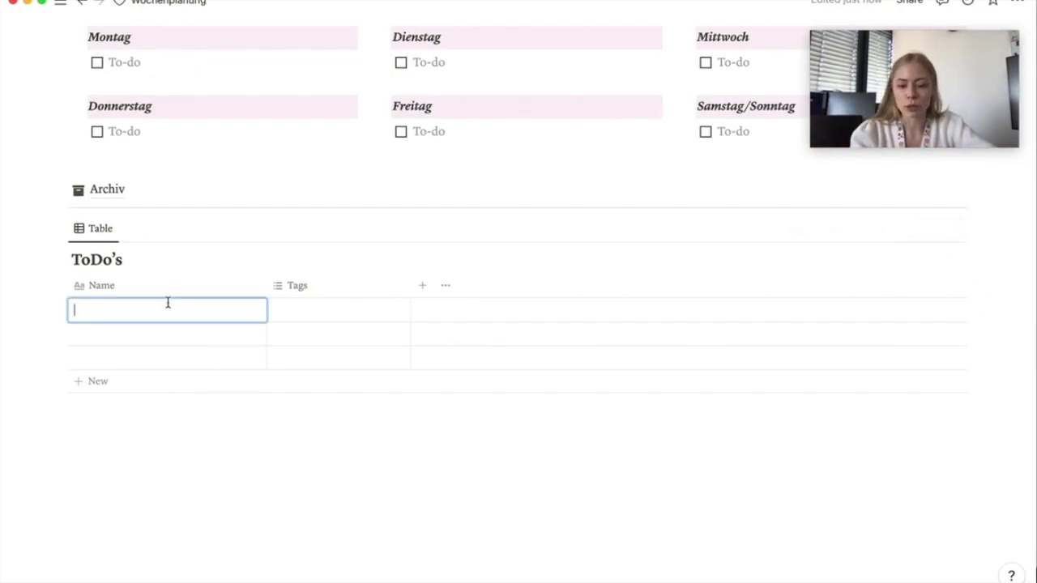
{"action": "type", "text": "Einka"}
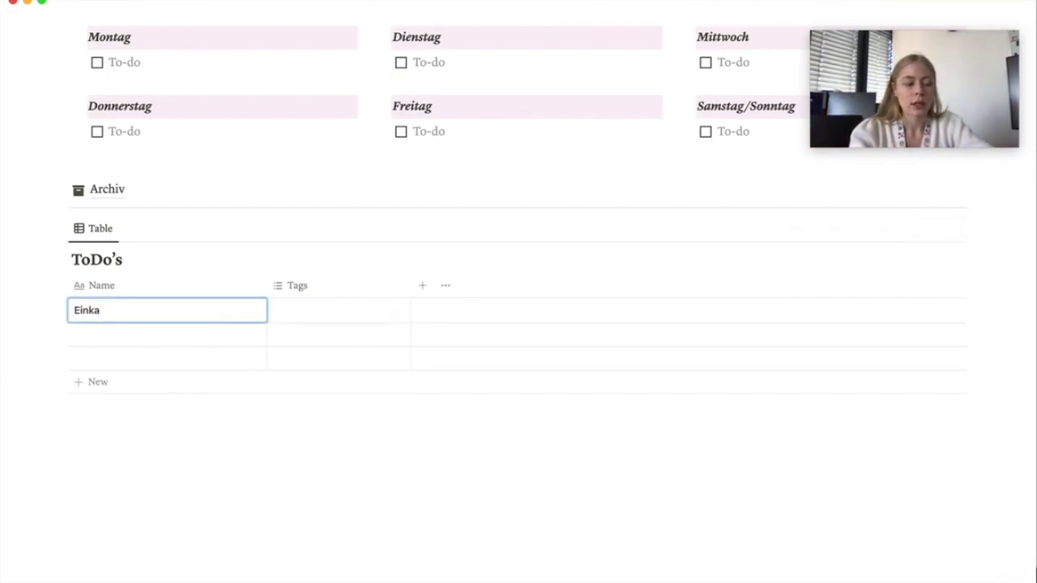
{"action": "type", "text": "ufen"}
{"action": "key", "text": "super+a"}
{"action": "type", "text": "Kochen"}
{"action": "key", "text": "Return"}
{"action": "type", "text": "Wasche waschen"}
{"action": "key", "text": "Return"}
{"action": "type", "text": "Emails beantworten"}
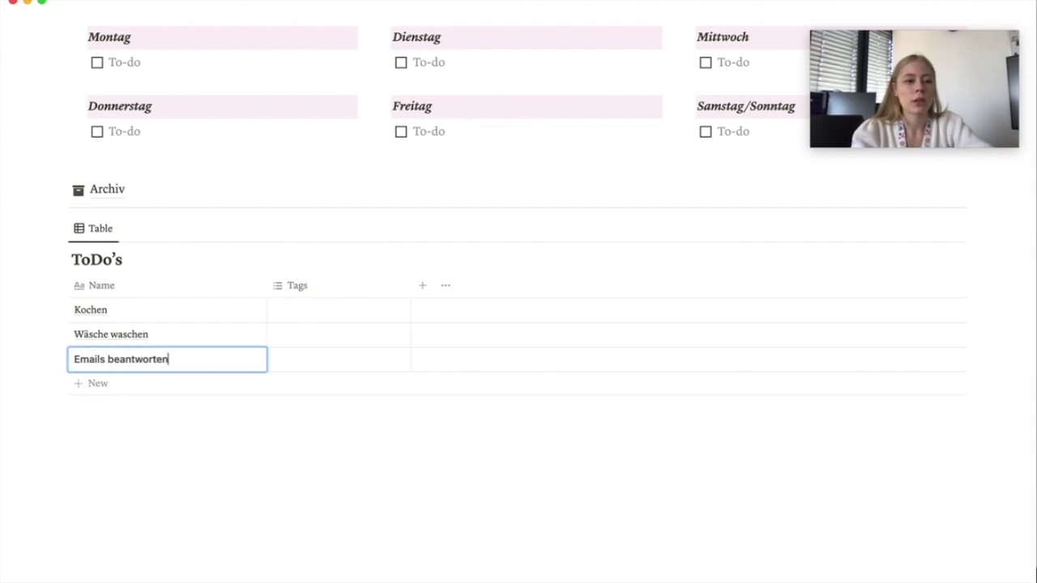
{"action": "left_click", "coordinate": [122, 386]}
{"action": "type", "text": "Geschenk besorgen"}
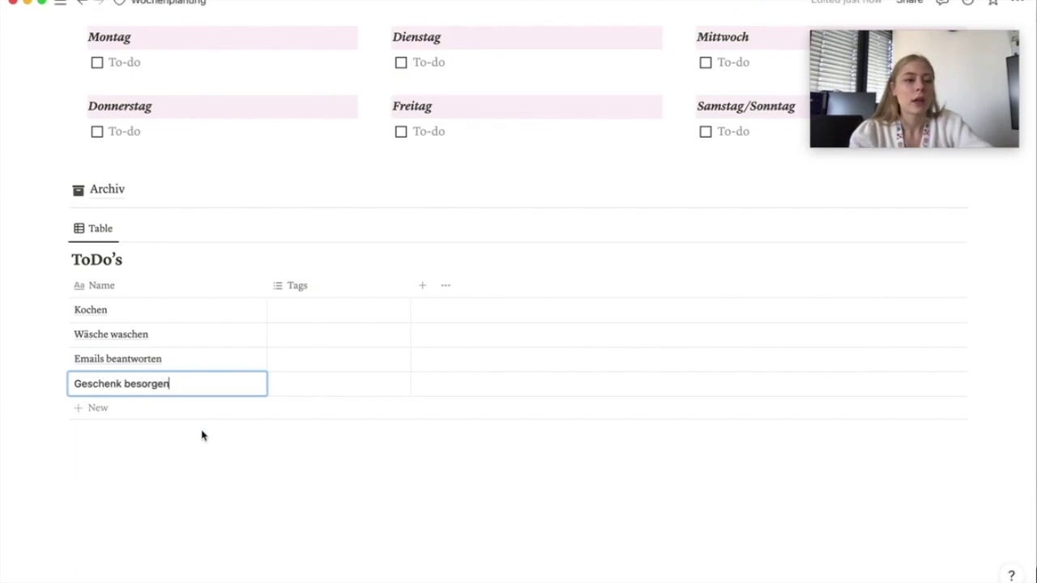
{"action": "key", "text": "Escape"}
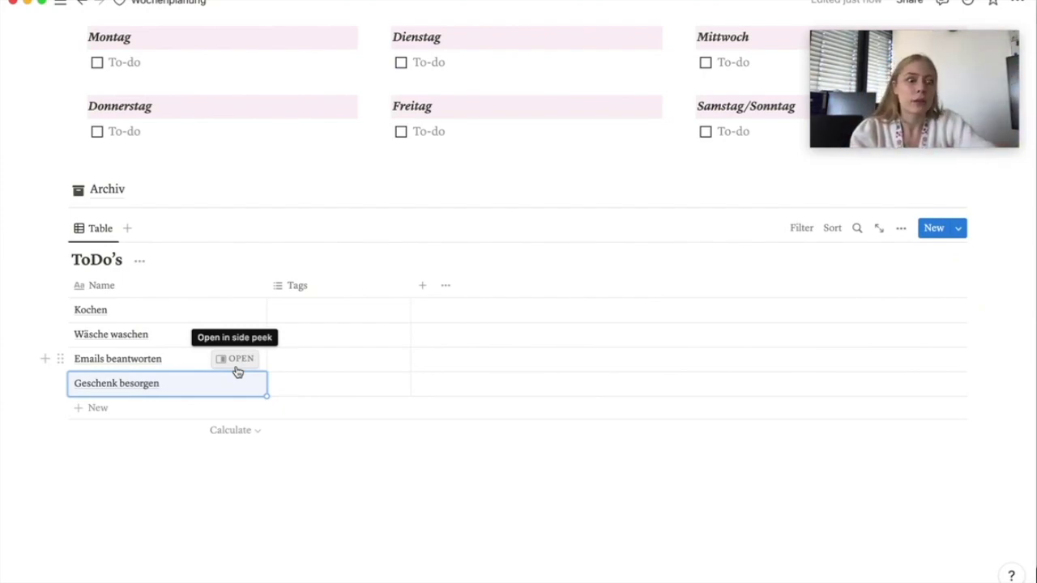
Add a checkbox property to the ToDo's table, move it before the Name column, and narrow it to icon width
{"action": "left_click", "coordinate": [422, 287]}
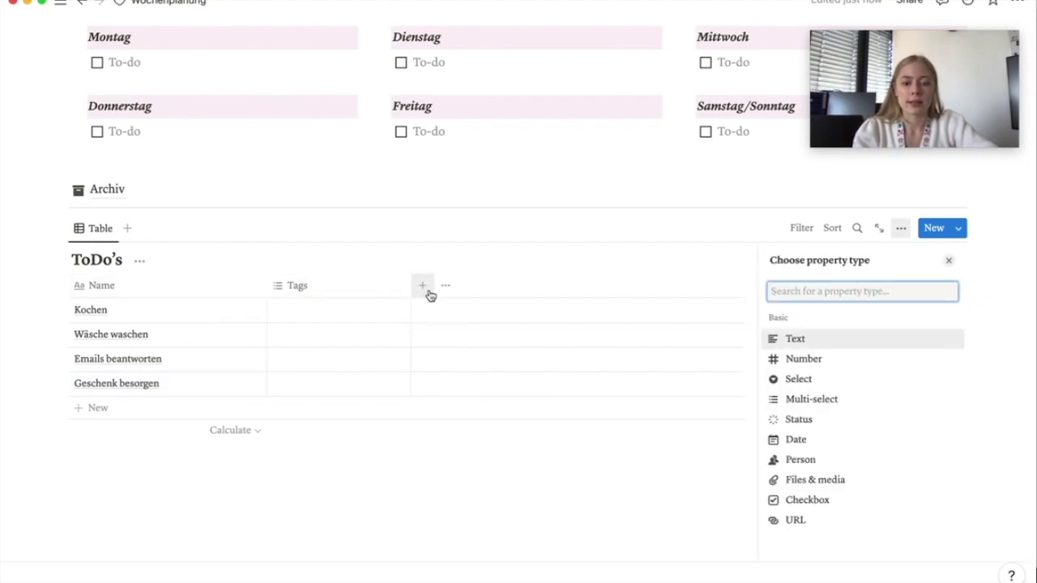
{"action": "left_click", "coordinate": [846, 505]}
{"action": "left_click_drag", "start_coordinate": [502, 287], "coordinate": [148, 289]}
{"action": "left_click_drag", "start_coordinate": [211, 285], "coordinate": [84, 288]}
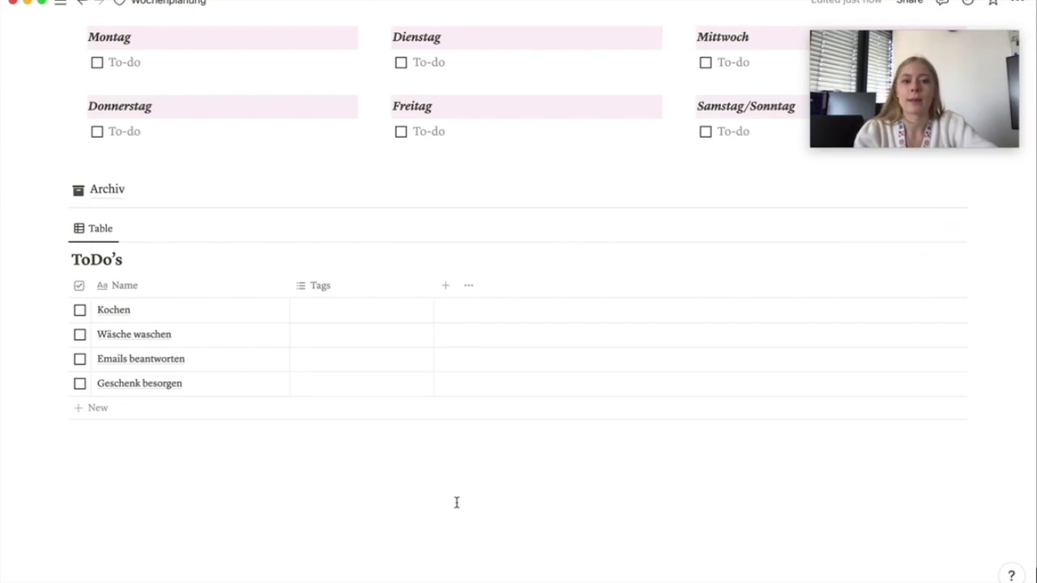
Change the type of the Tags property in the ToDo's table from multi-select to Select
{"action": "left_click_drag", "start_coordinate": [357, 285], "coordinate": [350, 314]}
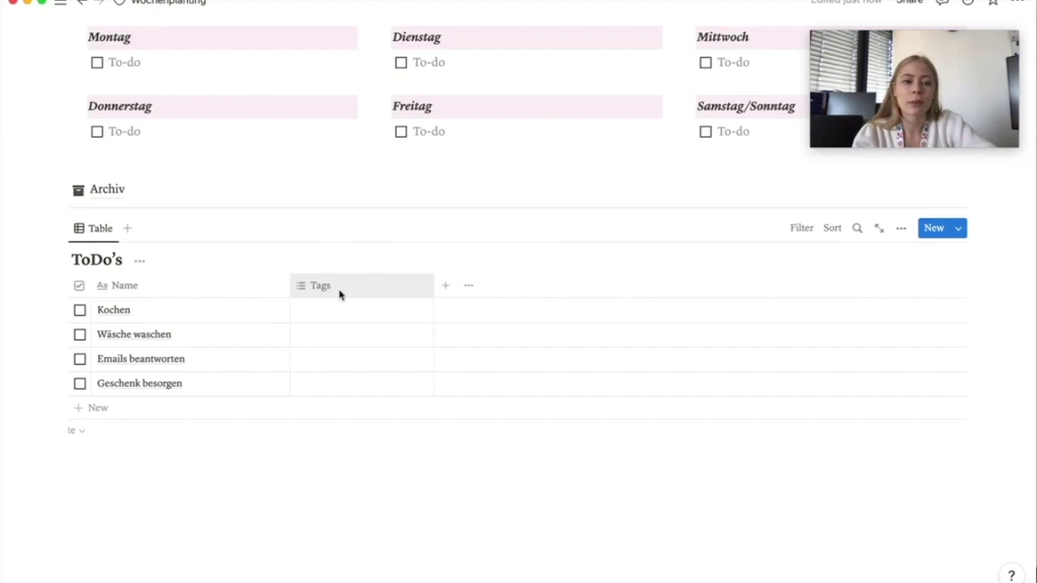
{"action": "left_click", "coordinate": [339, 294]}
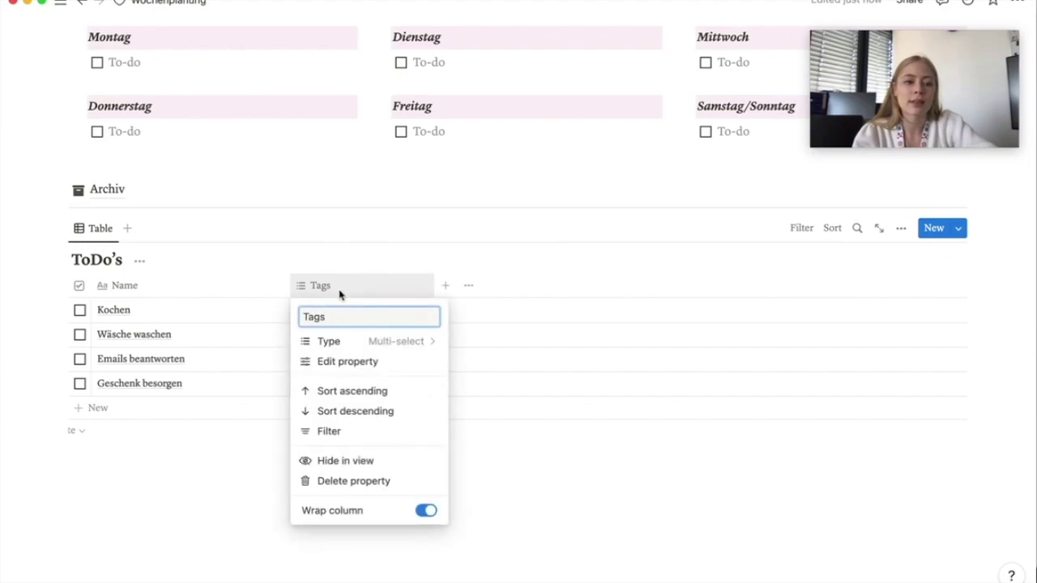
{"action": "left_click", "coordinate": [359, 362]}
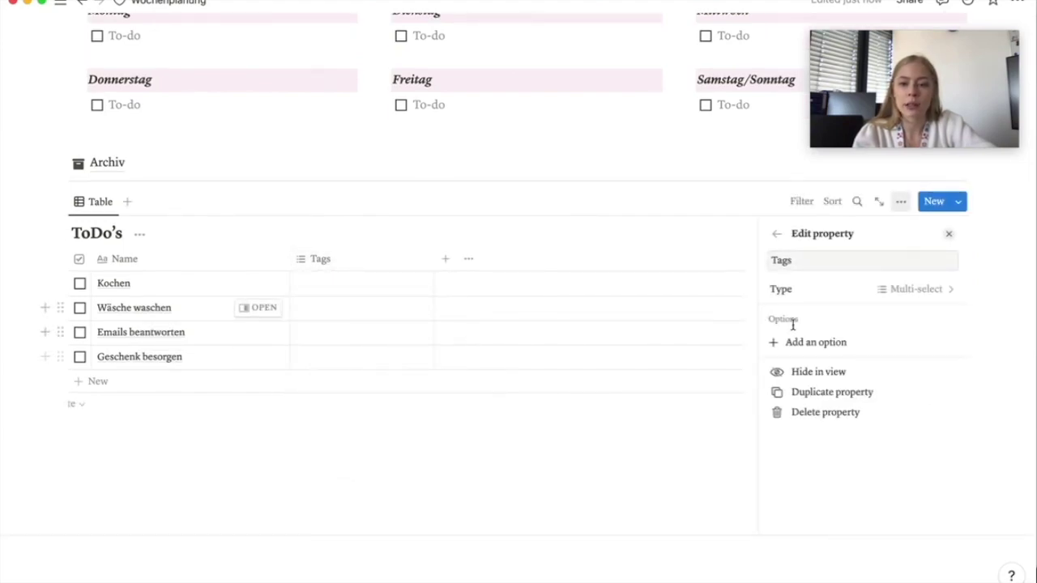
{"action": "left_click", "coordinate": [901, 294]}
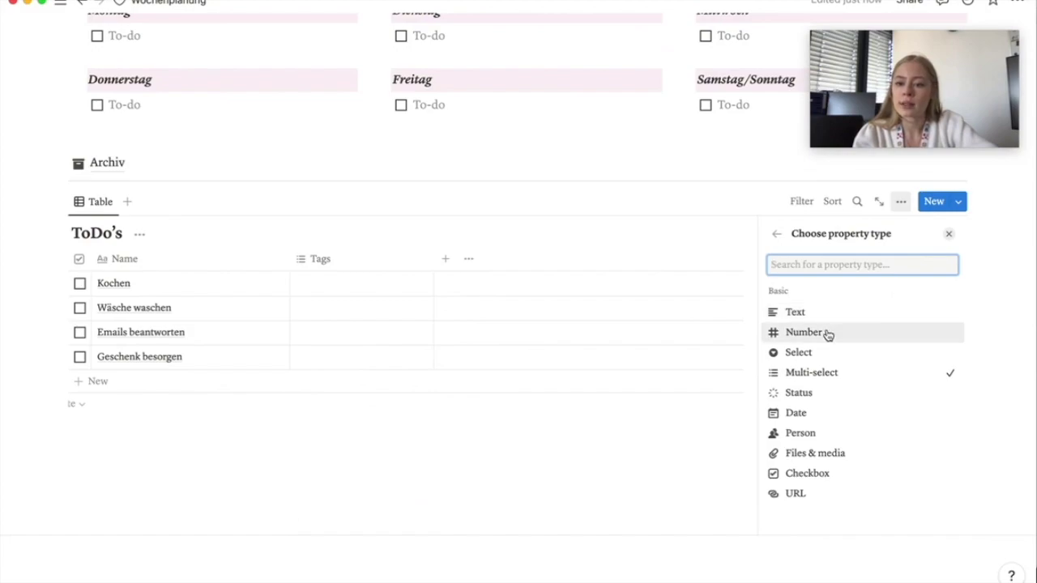
{"action": "left_click", "coordinate": [835, 355]}
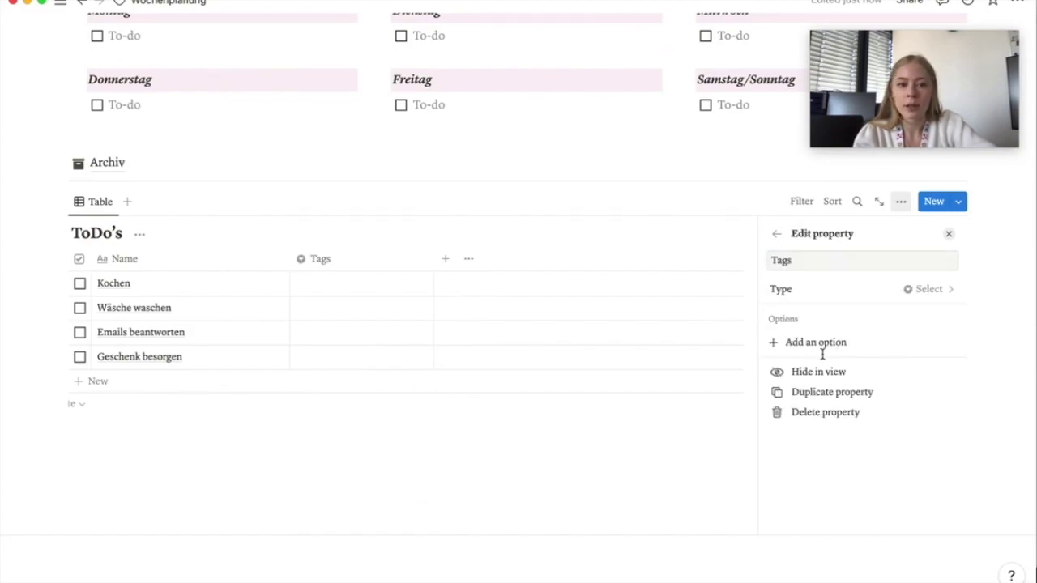
Create the tag option Haushalt for Kochen and assign the same tag to Wäsche waschen
{"action": "left_click", "coordinate": [359, 291]}
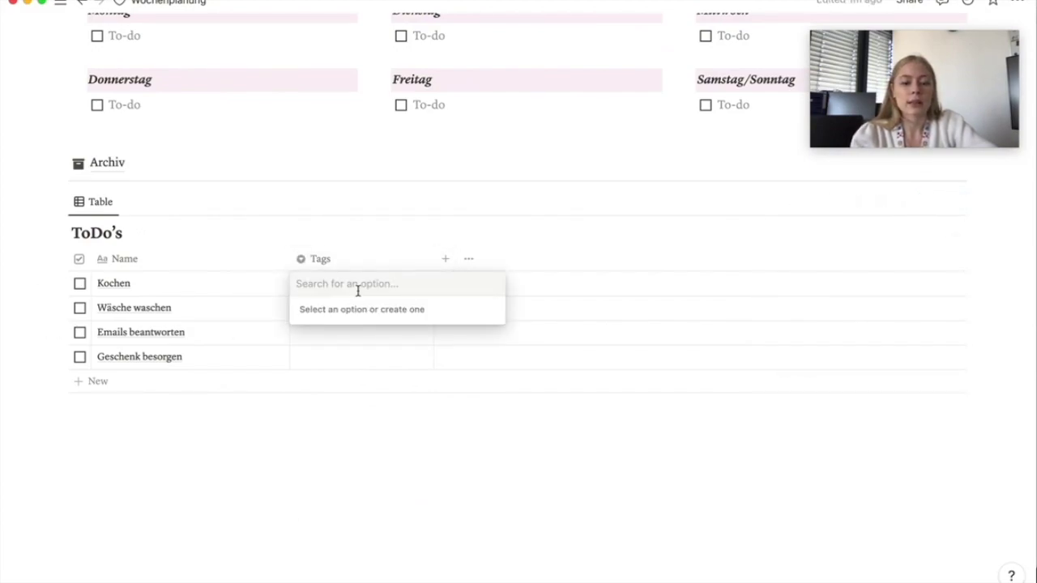
{"action": "type", "text": "Haushalt"}
{"action": "left_click", "coordinate": [377, 329]}
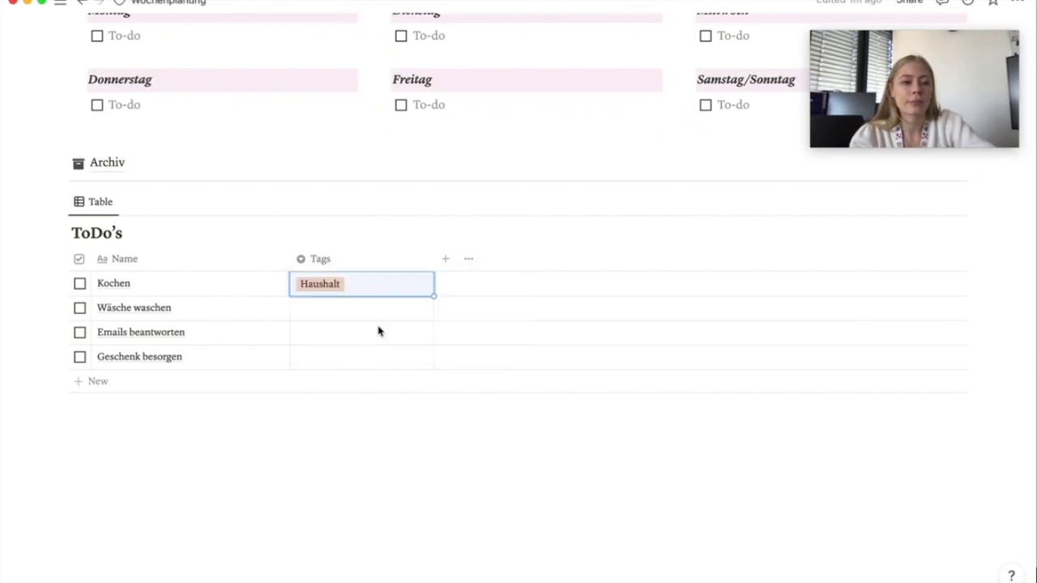
{"action": "left_click", "coordinate": [351, 308]}
{"action": "type", "text": "Haus"}
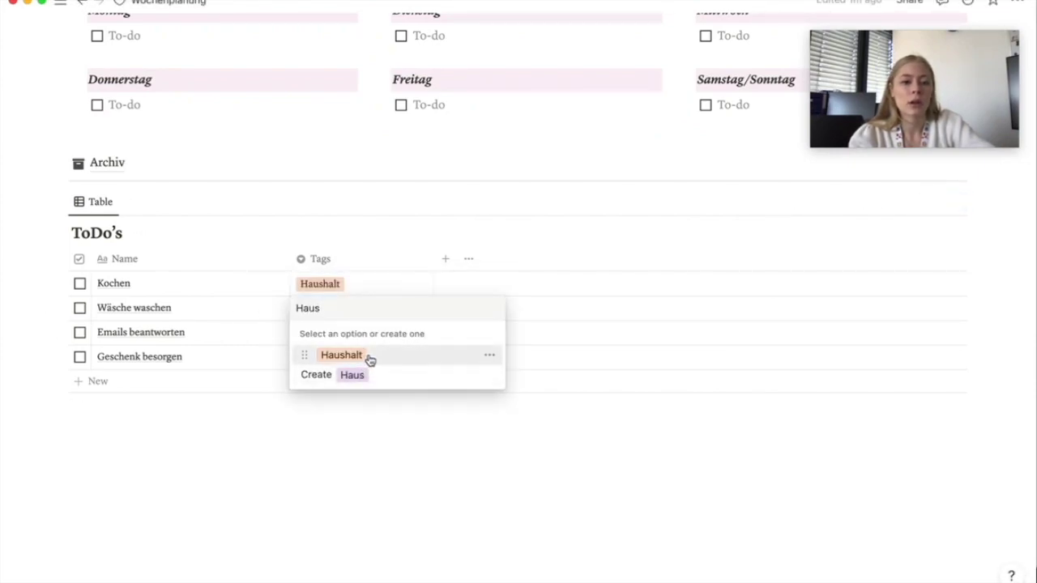
{"action": "left_click", "coordinate": [369, 357]}
Tag Emails beantworten with a new option Arbeit and Geschenk besorgen with a new option Privat
{"action": "left_click", "coordinate": [349, 333]}
{"action": "type", "text": "Arbei"}
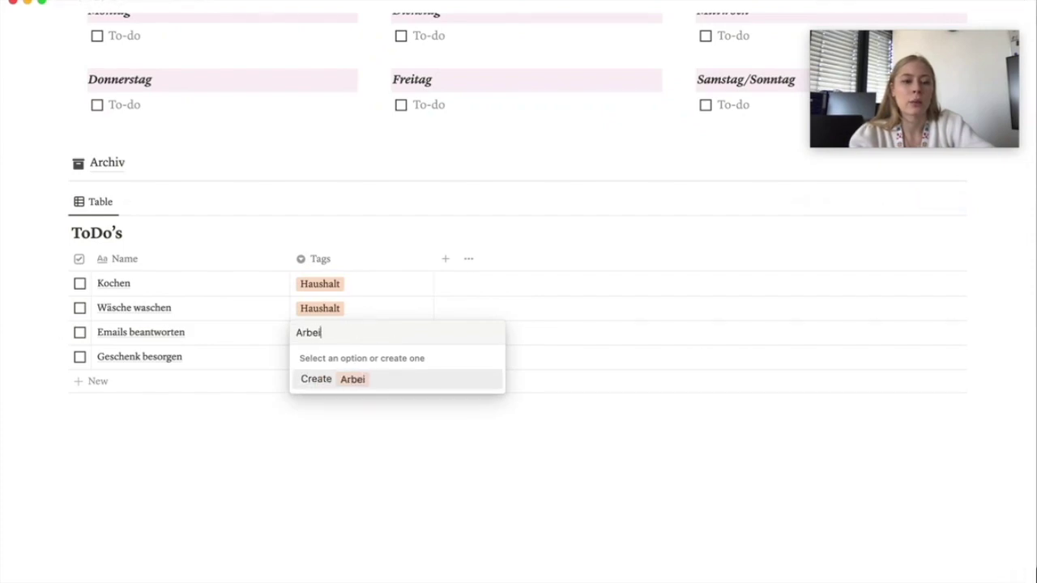
{"action": "type", "text": "t"}
{"action": "left_click", "coordinate": [376, 379]}
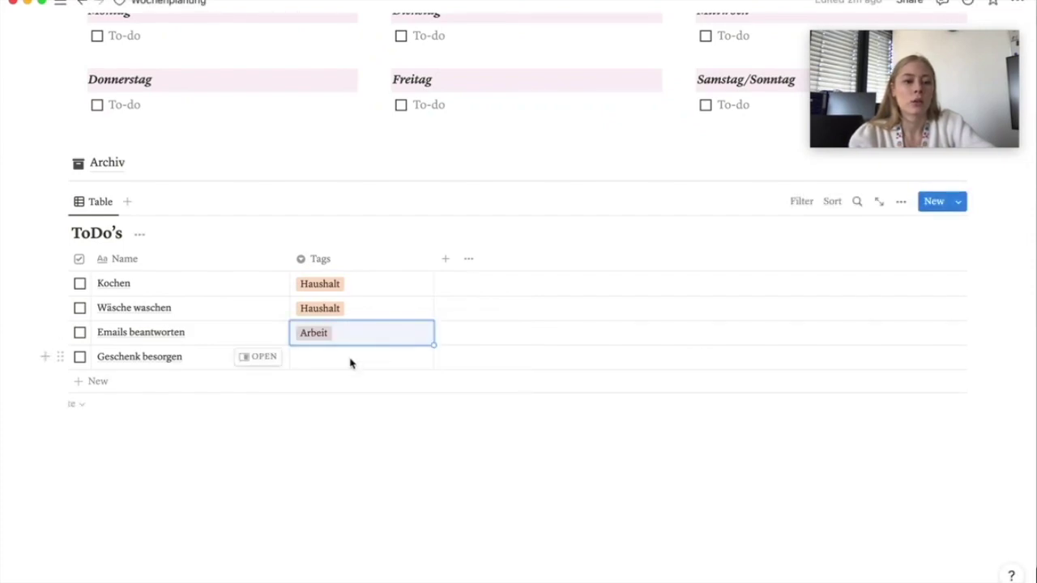
{"action": "left_click", "coordinate": [350, 358]}
{"action": "type", "text": "Privat"}
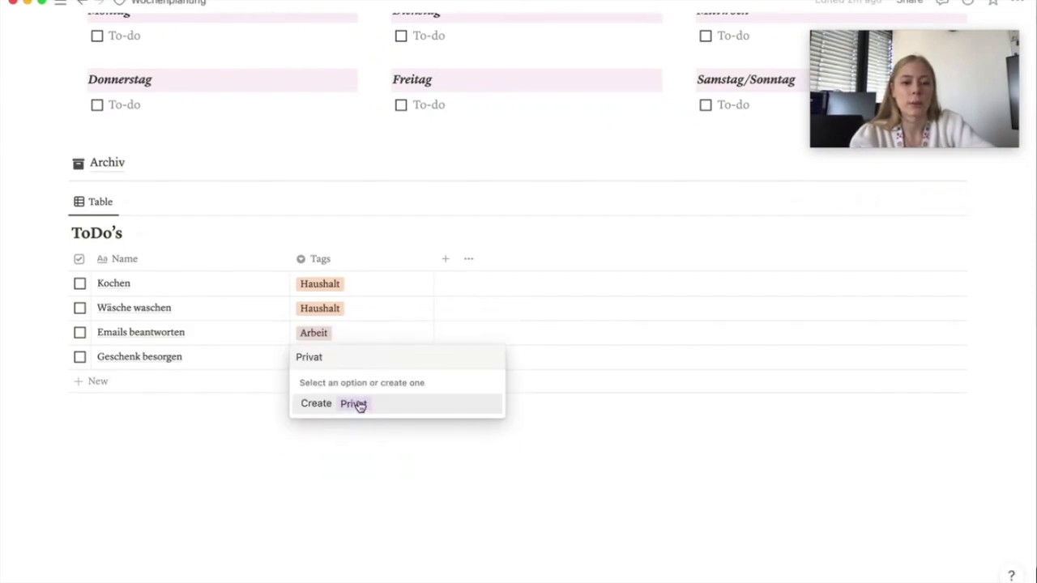
{"action": "left_click", "coordinate": [359, 404]}
{"action": "left_click", "coordinate": [458, 448]}
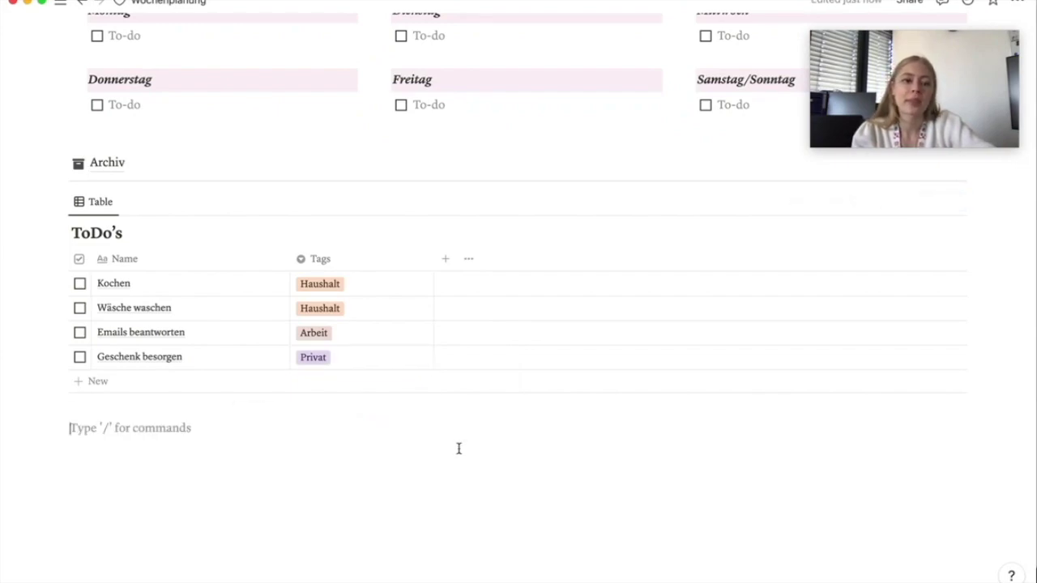
Add a Date property to the ToDo's table, set Geschenk besorgen to December 9, 2022, and view the reminder choices
{"action": "left_click", "coordinate": [446, 259]}
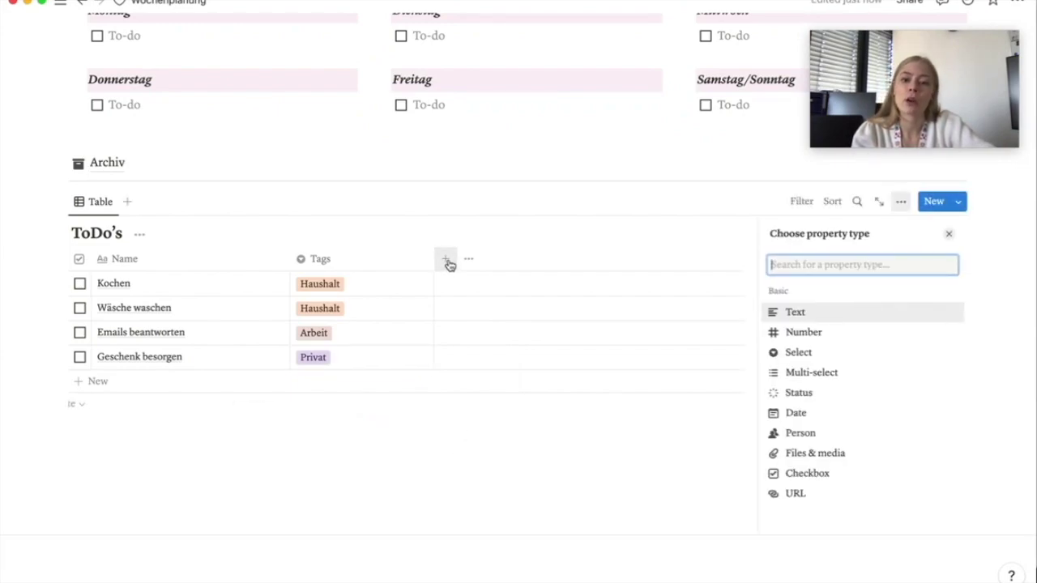
{"action": "left_click", "coordinate": [852, 415]}
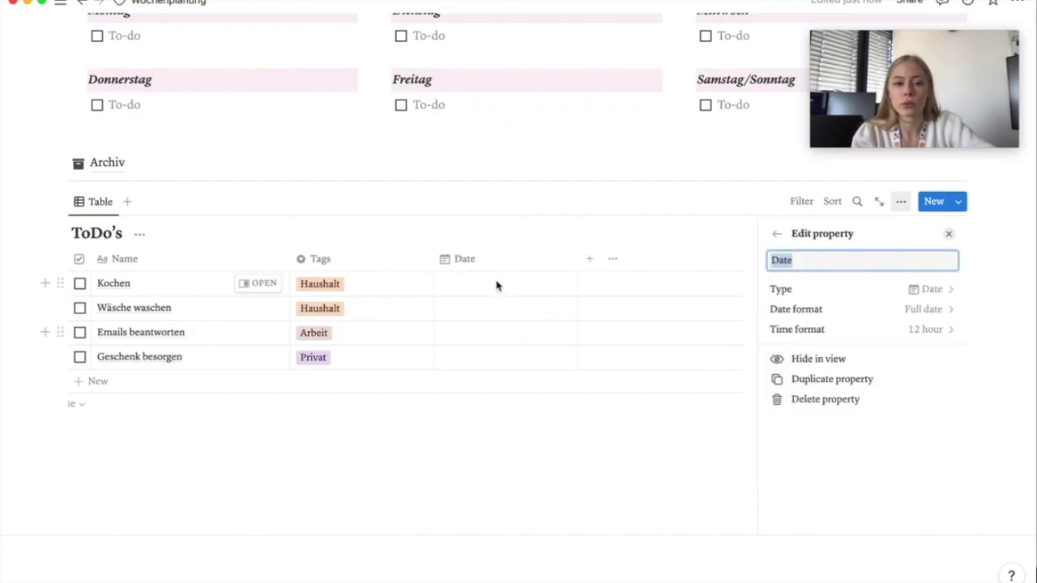
{"action": "left_click", "coordinate": [497, 362]}
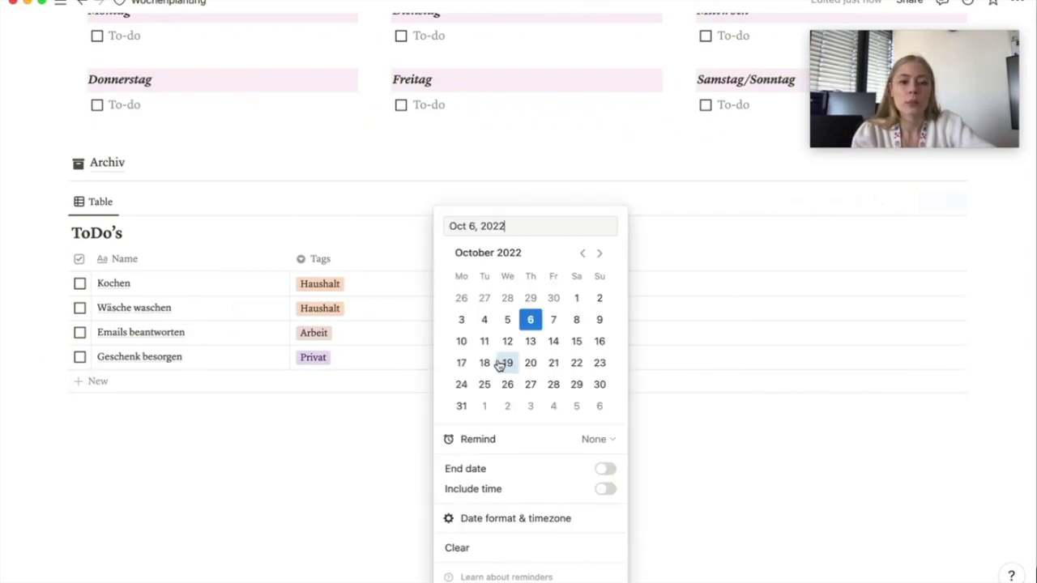
{"action": "left_click", "coordinate": [599, 254]}
{"action": "left_click", "coordinate": [599, 254]}
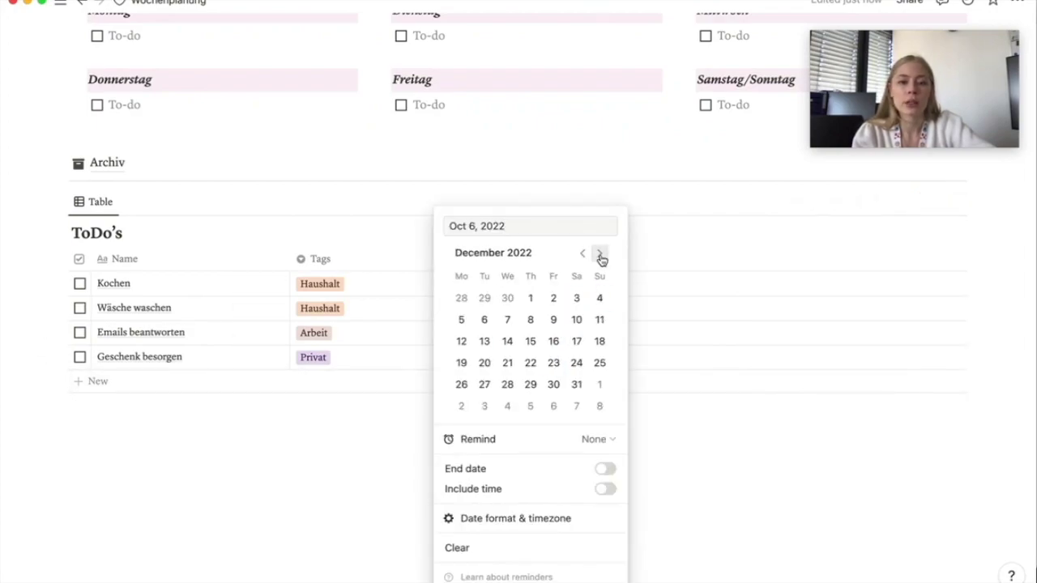
{"action": "left_click", "coordinate": [554, 321]}
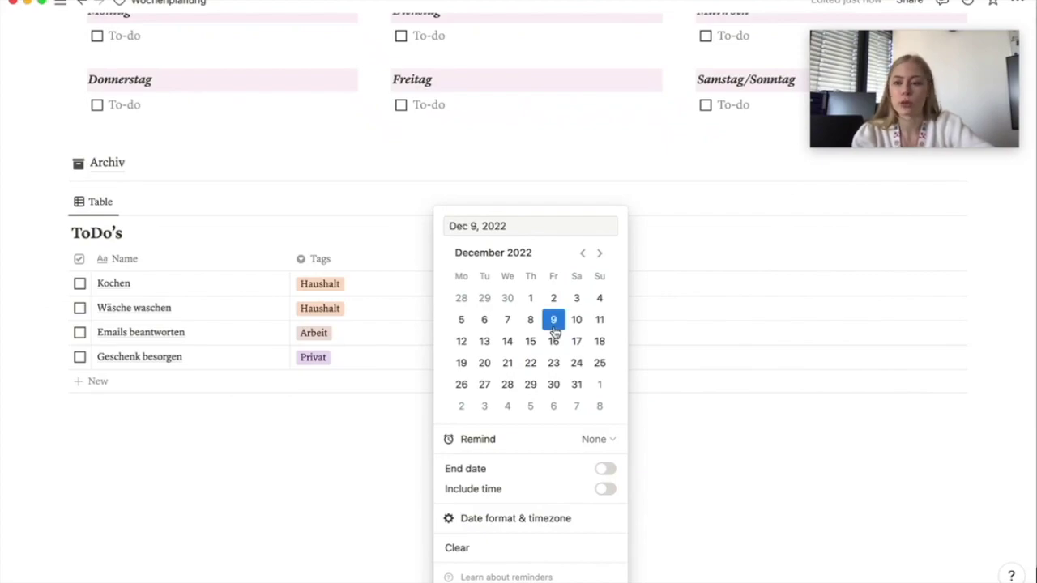
{"action": "left_click", "coordinate": [599, 440]}
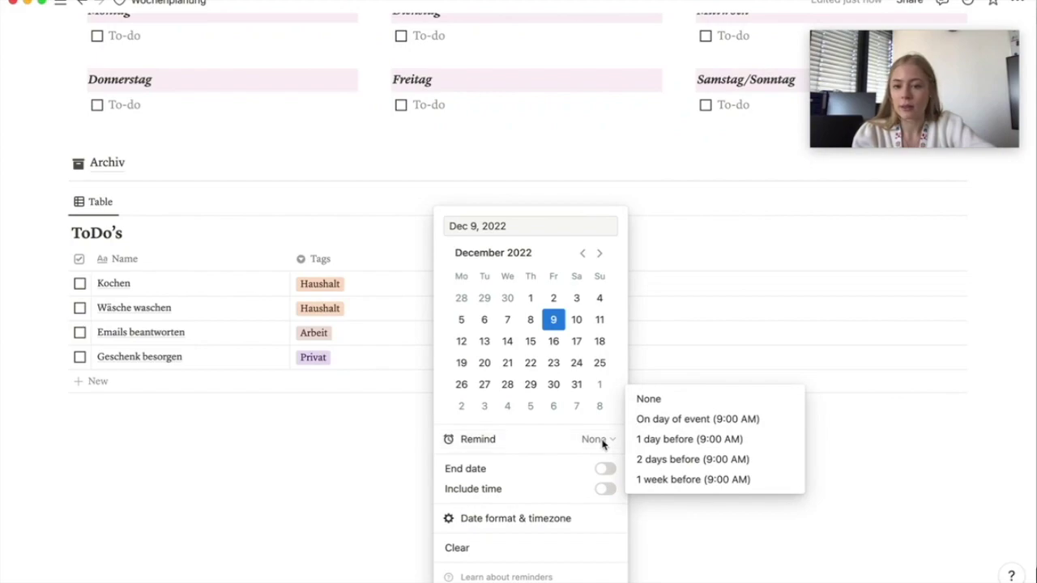
{"action": "left_click", "coordinate": [316, 471]}
{"action": "left_click", "coordinate": [315, 469]}
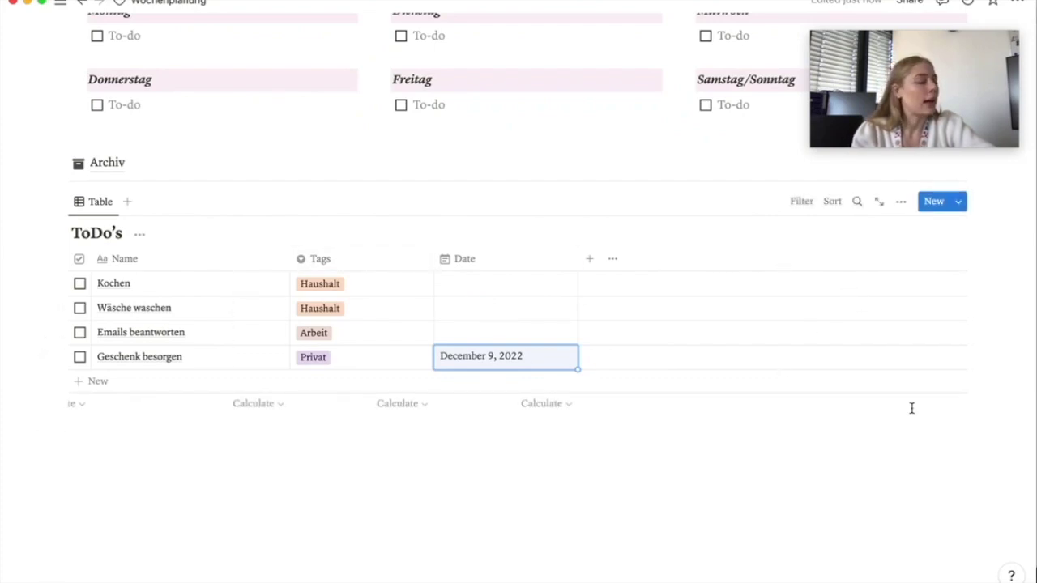
Add a Status property after the Date column and look through the other available property types
{"action": "left_click", "coordinate": [590, 260]}
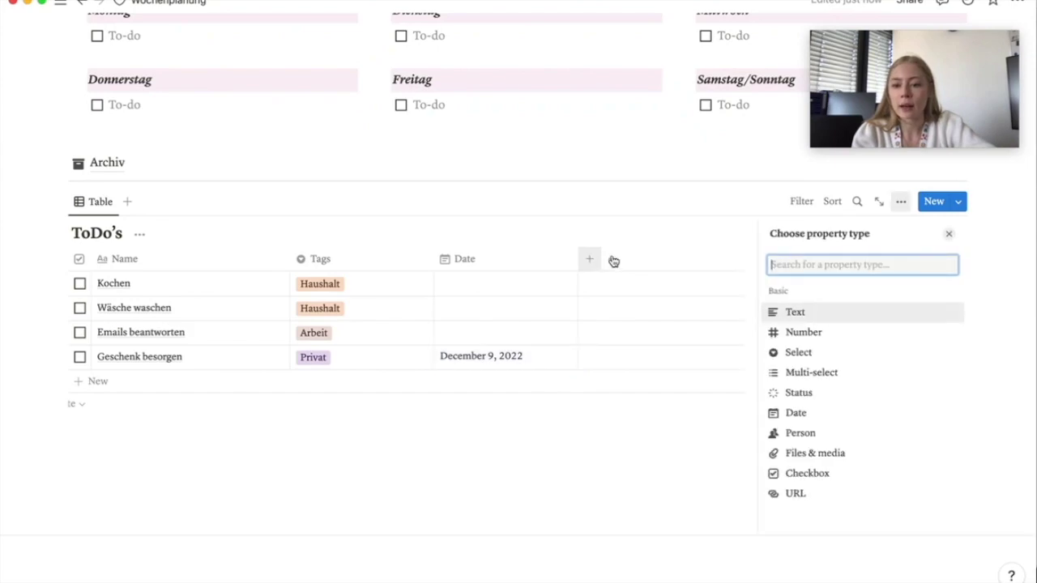
{"action": "left_click", "coordinate": [871, 400]}
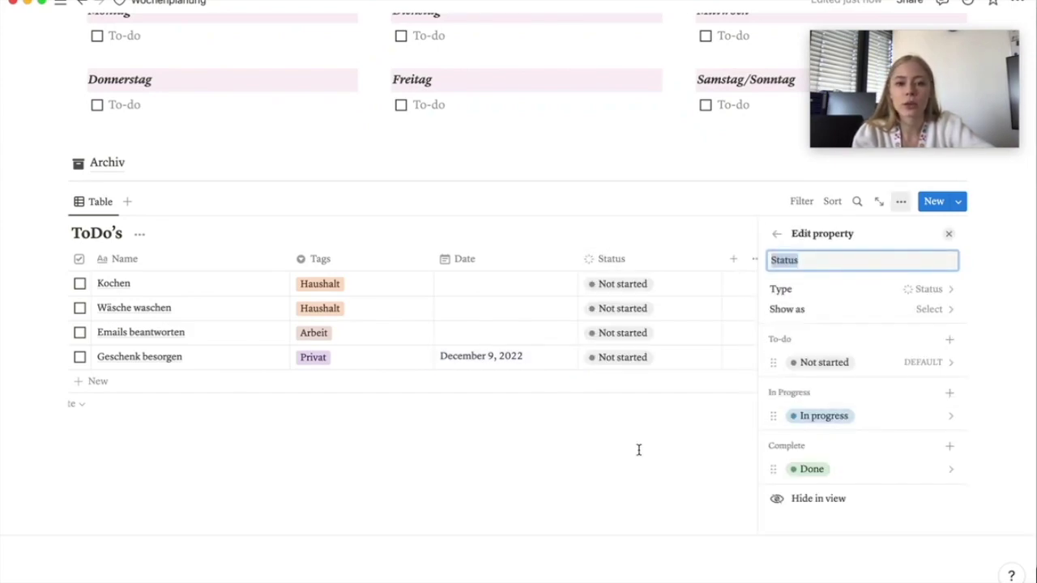
{"action": "left_click", "coordinate": [739, 265]}
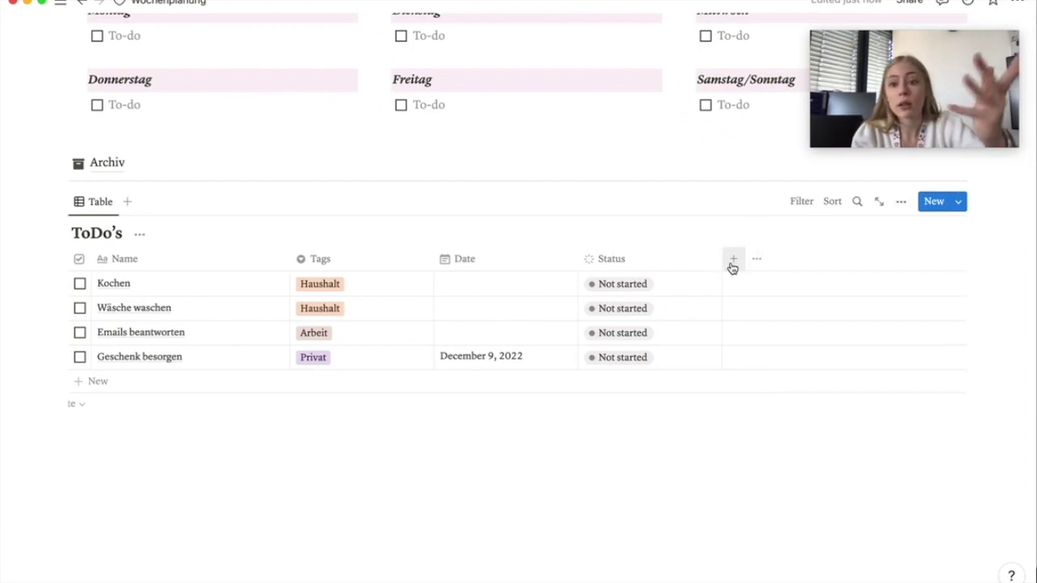
{"action": "left_click", "coordinate": [732, 264]}
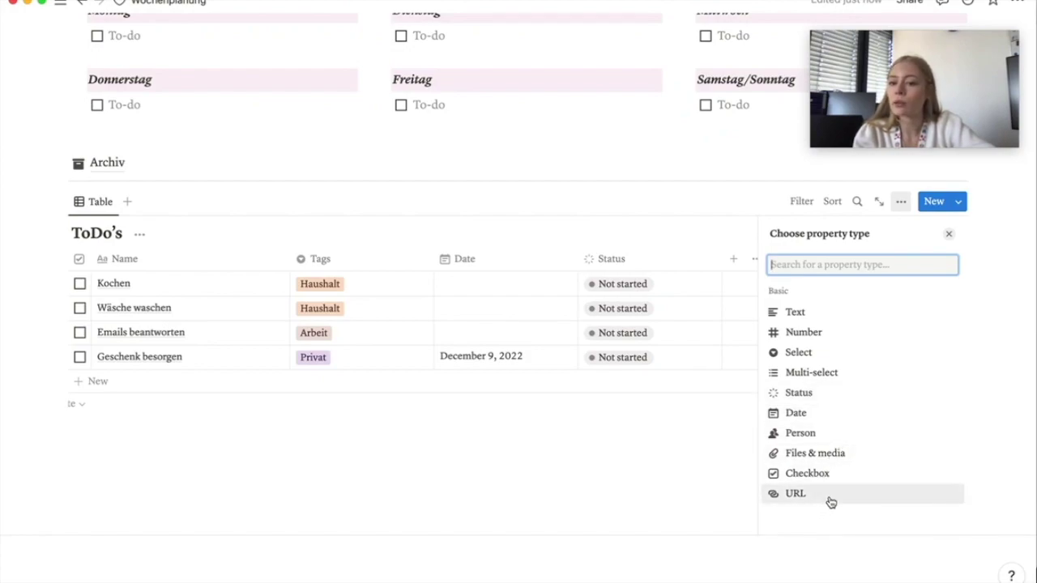
{"action": "left_click", "coordinate": [635, 443]}
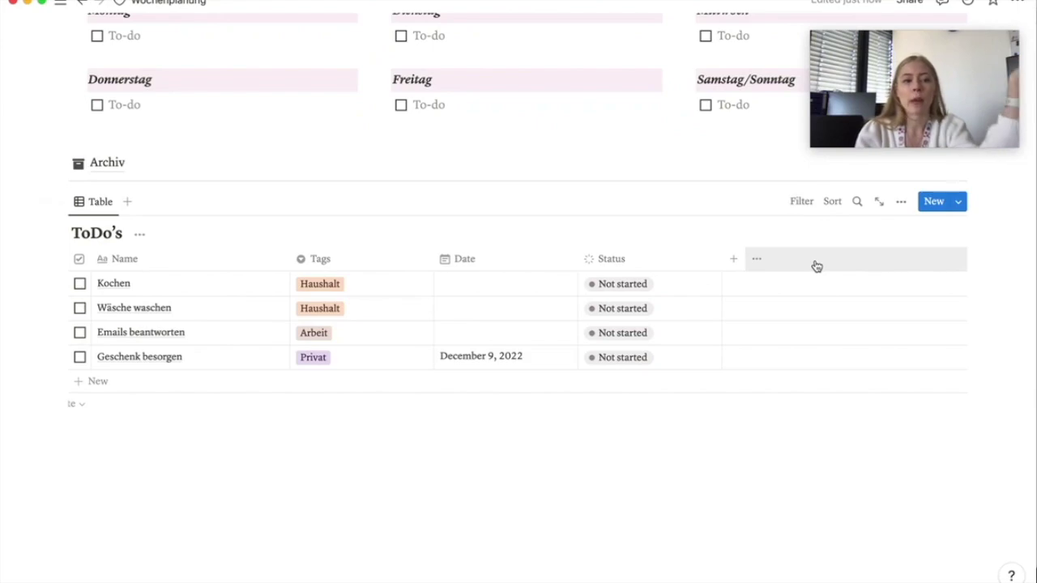
Filter the ToDo's table to unchecked entries and test the filter by ticking Geschenk besorgen and undoing the tick
{"action": "left_click", "coordinate": [812, 212]}
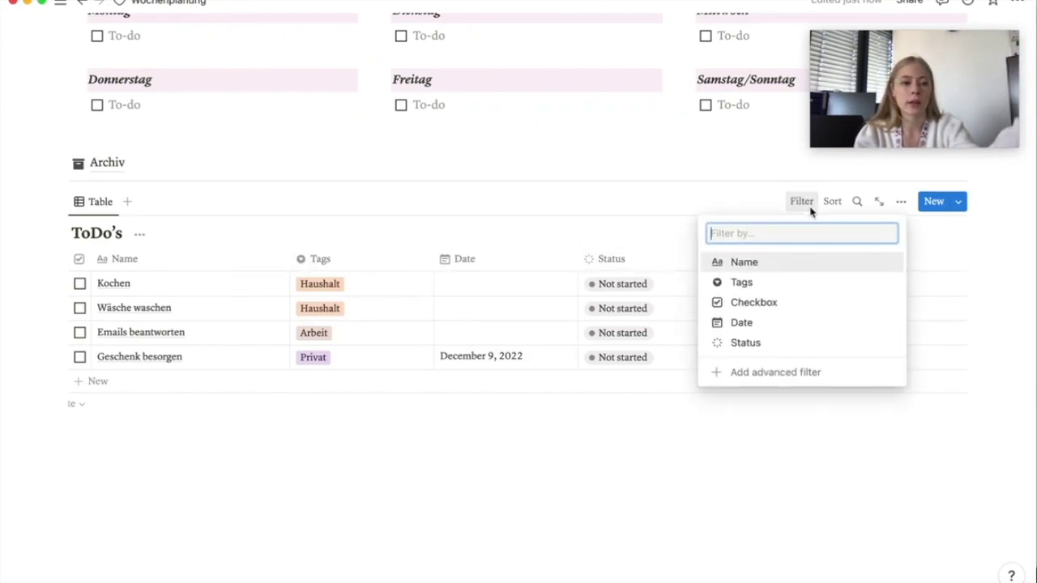
{"action": "left_click", "coordinate": [777, 303]}
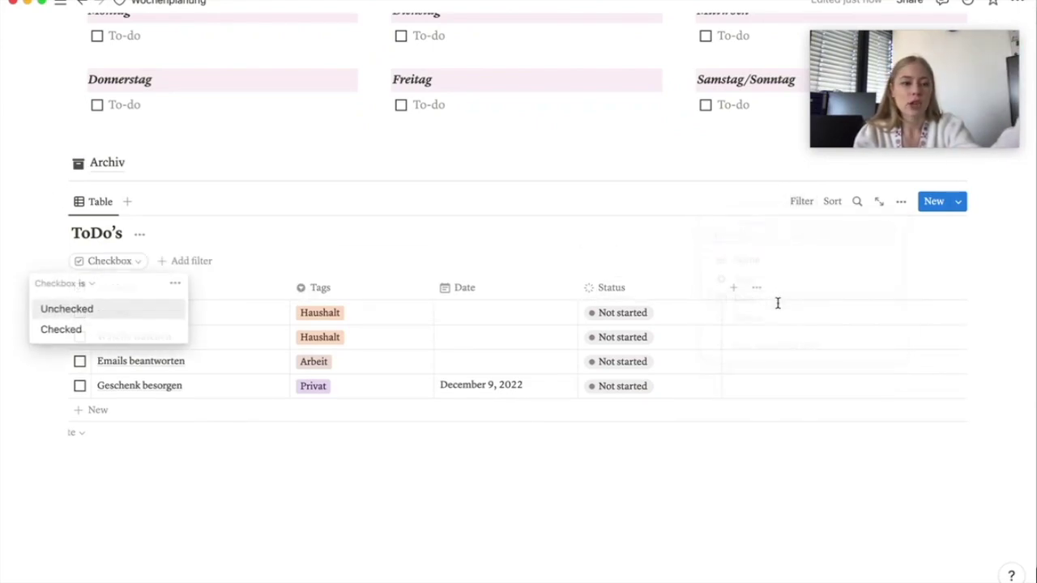
{"action": "left_click", "coordinate": [101, 314]}
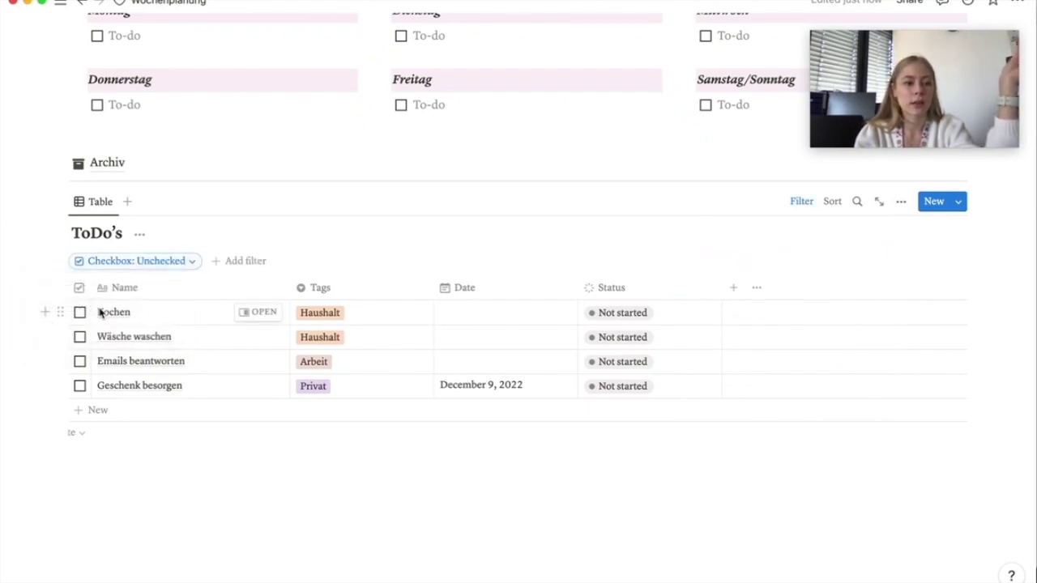
{"action": "left_click", "coordinate": [79, 385]}
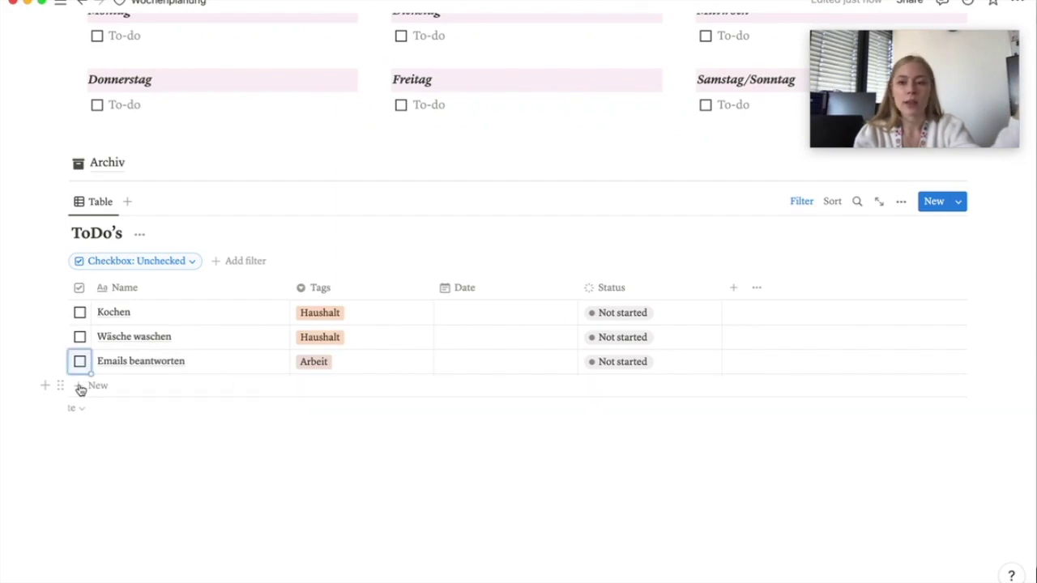
{"action": "key", "text": "super+z"}
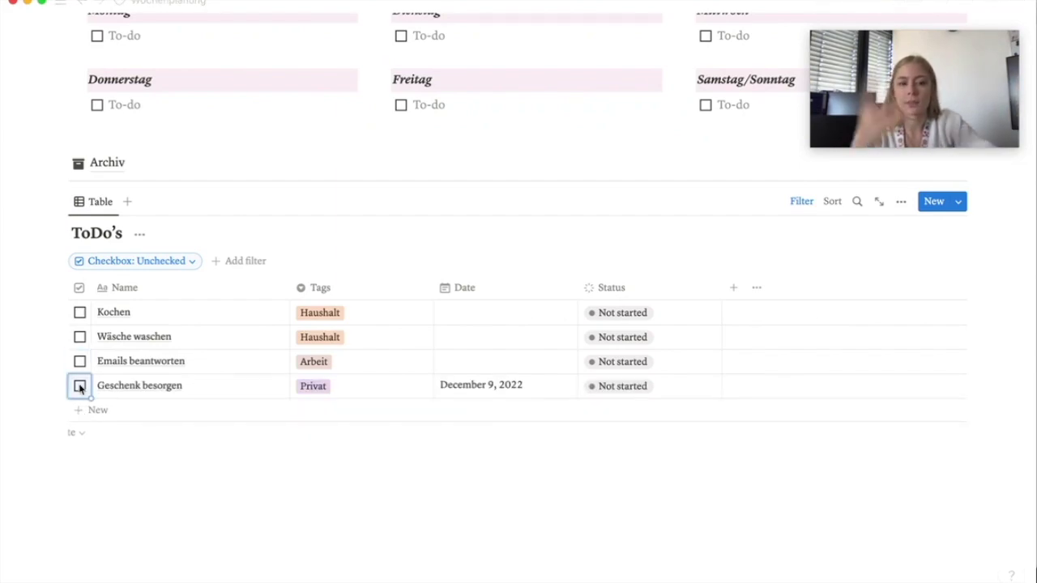
Add a second filter on Tags that shows only Haushalt entries
{"action": "left_click", "coordinate": [263, 262]}
{"action": "left_click", "coordinate": [199, 337]}
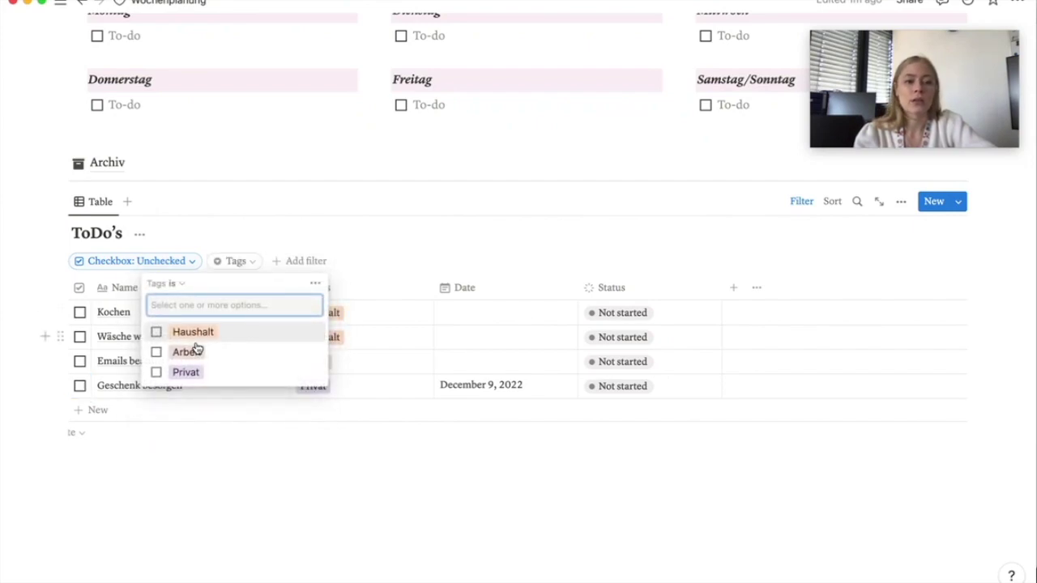
{"action": "left_click", "coordinate": [227, 335]}
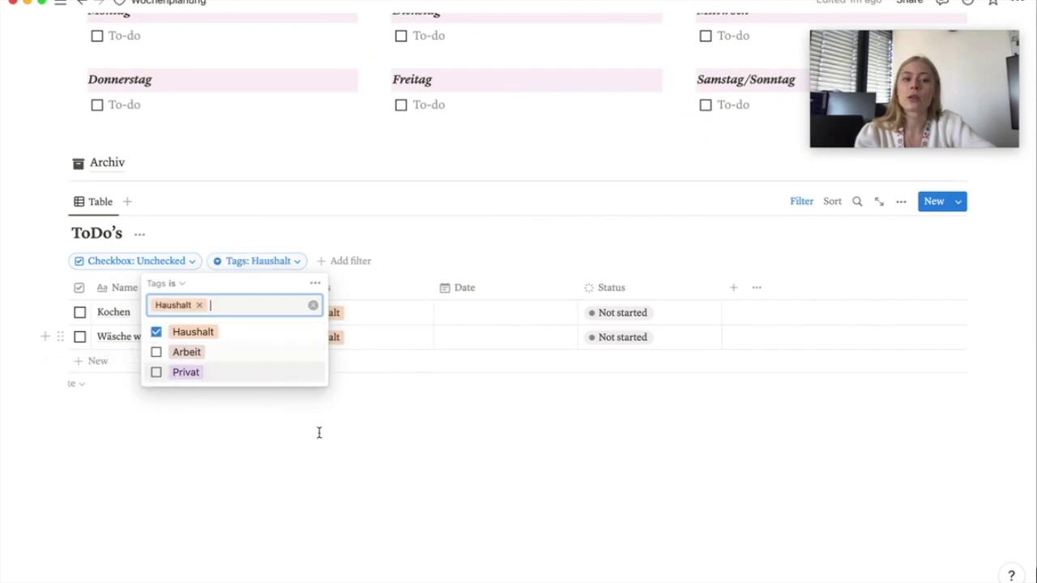
{"action": "left_click", "coordinate": [318, 433]}
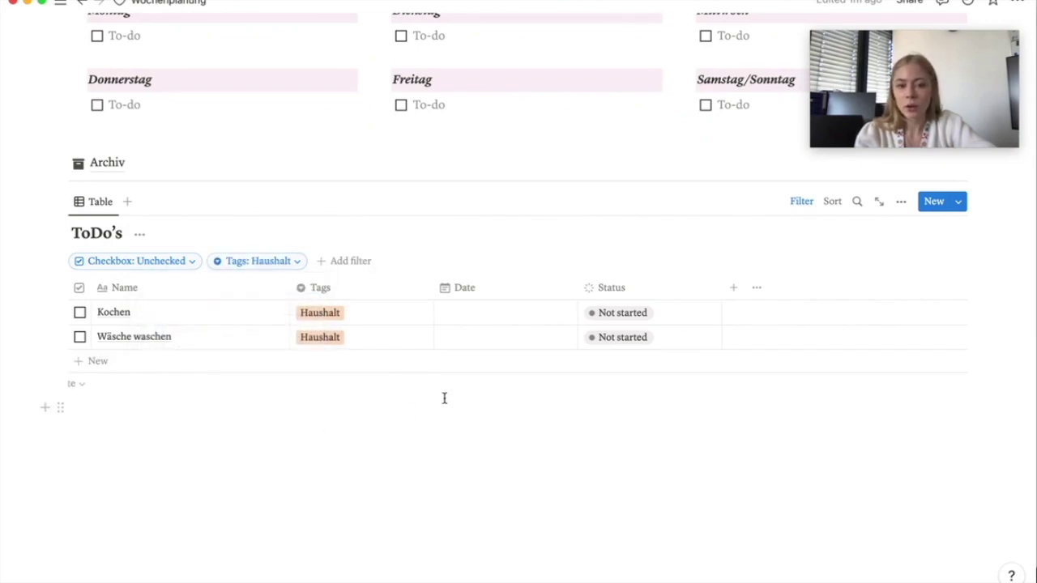
Deselect Haushalt in the Tags filter, leaving no tag chosen
{"action": "left_click", "coordinate": [297, 262]}
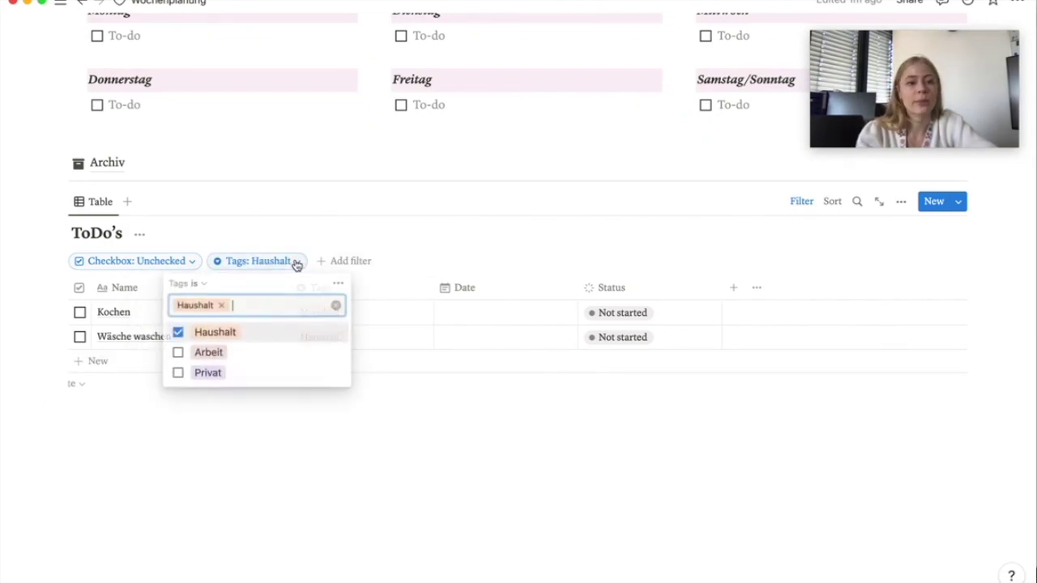
{"action": "left_click", "coordinate": [218, 332]}
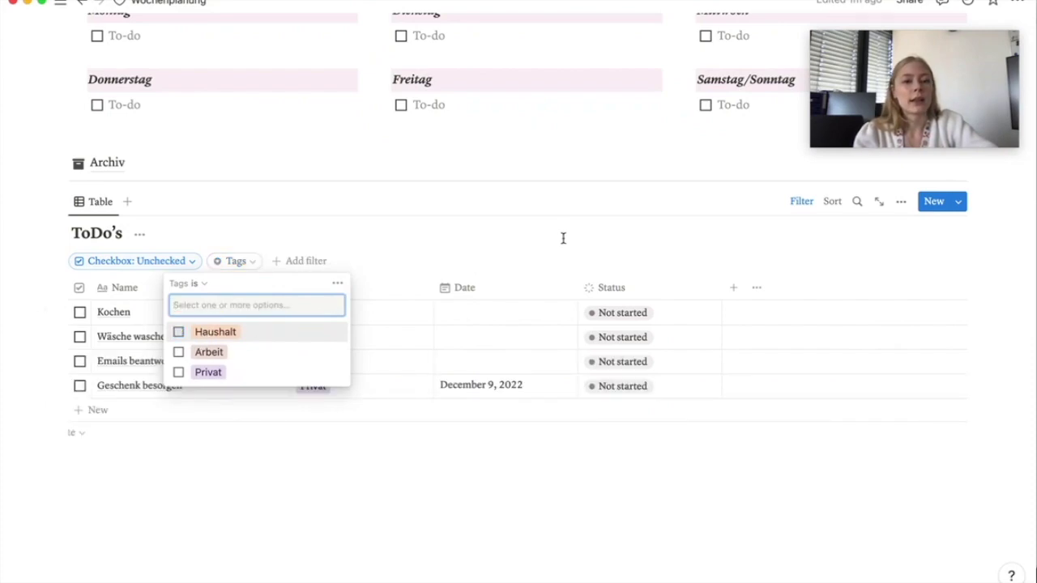
{"action": "left_click", "coordinate": [564, 238]}
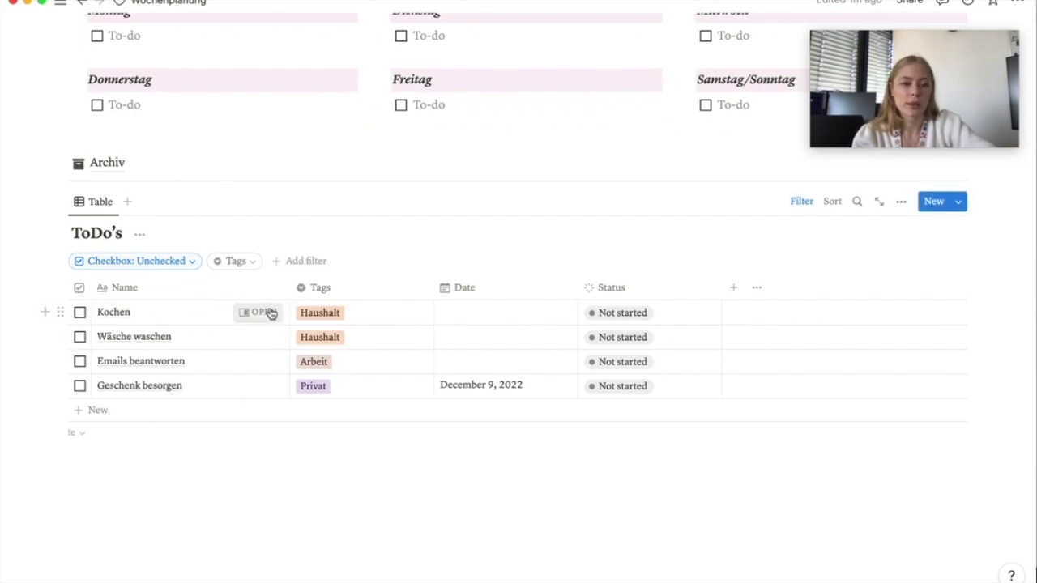
Open the Kochen entry's page and start a numbered list with "einkaufen" as the first item
{"action": "left_click", "coordinate": [267, 312]}
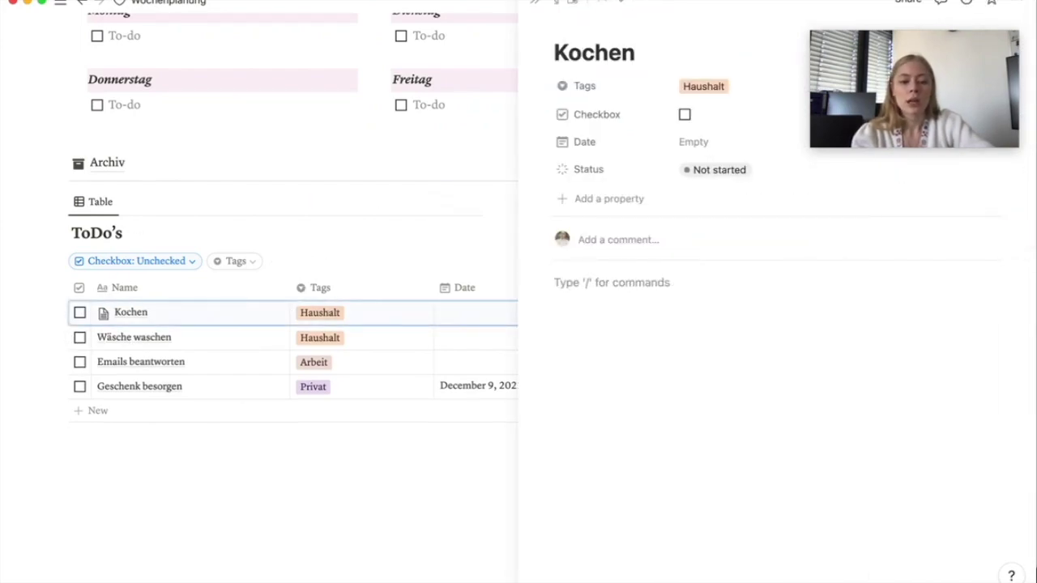
{"action": "type", "text": "1. einkaufen"}
{"action": "key", "text": "Return"}
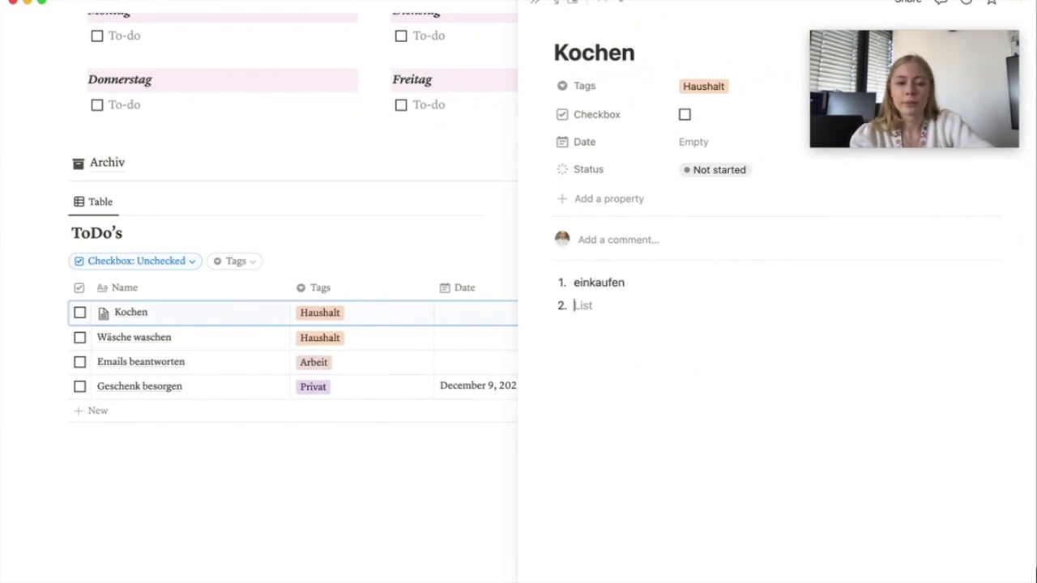
Continue the numbered list in Kochen with "kartoffeln schälen", "Kartoffeln kochen" and "Essen"
{"action": "type", "text": "kartf"}
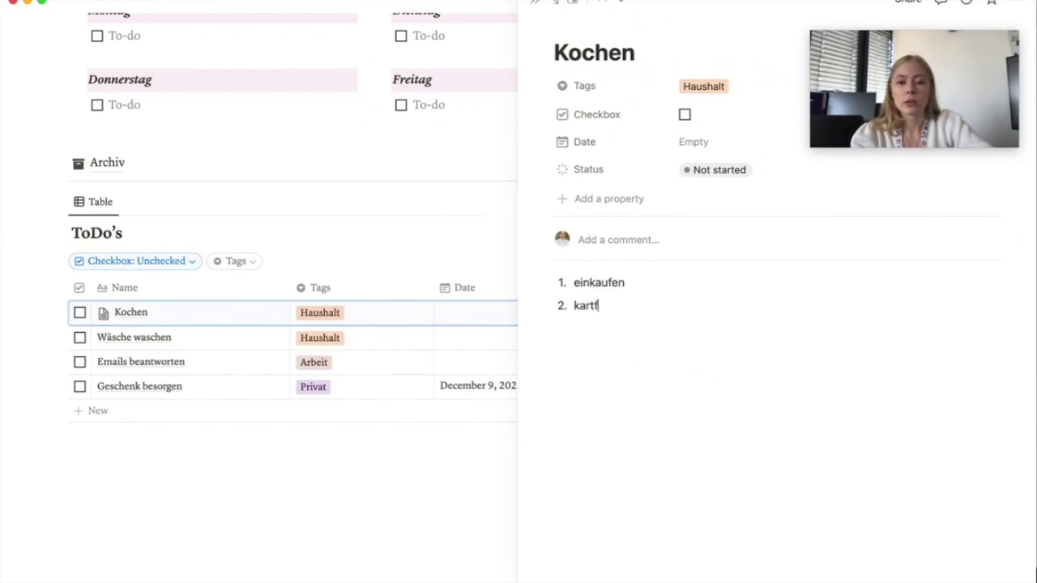
{"action": "key", "text": "BackSpace"}
{"action": "key", "text": "BackSpace"}
{"action": "type", "text": "offeln kocha"}
{"action": "key", "text": "BackSpace"}
{"action": "key", "text": "BackSpace"}
{"action": "key", "text": "BackSpace"}
{"action": "key", "text": "BackSpace"}
{"action": "key", "text": "BackSpace"}
{"action": "type", "text": "schälen"}
{"action": "key", "text": "Return"}
{"action": "type", "text": "Kartoffeln kochen"}
{"action": "key", "text": "Return"}
{"action": "type", "text": "Essen"}
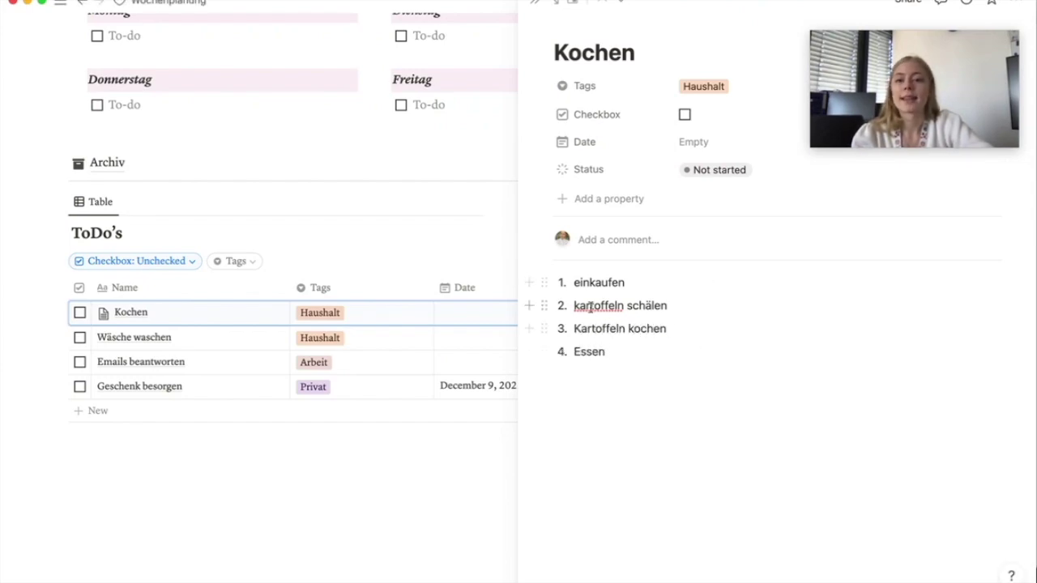
Capitalise the first list item to "Einkaufen" and close the Kochen page
{"action": "left_click", "coordinate": [578, 282]}
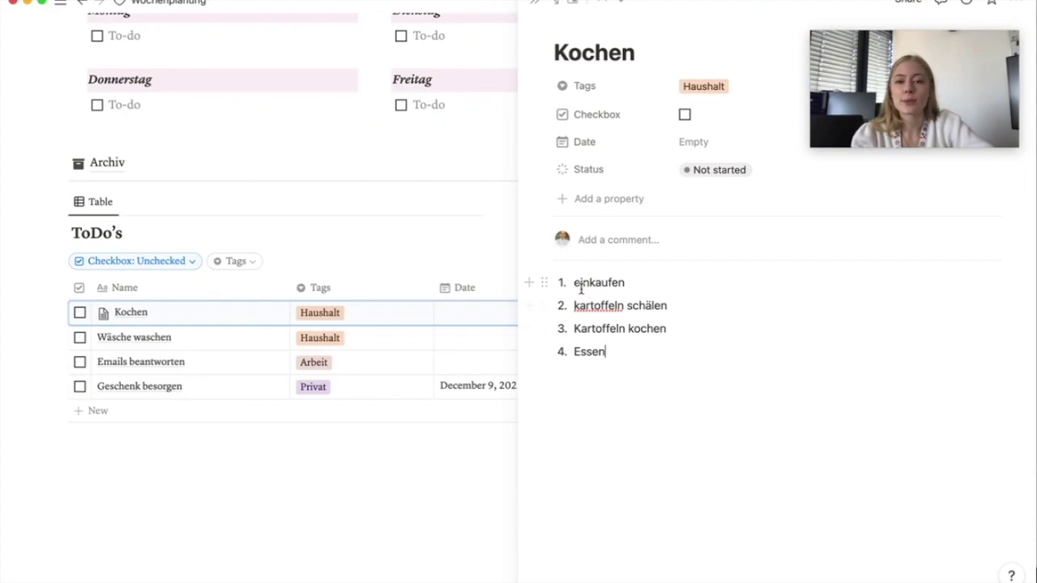
{"action": "key", "text": "BackSpace"}
{"action": "type", "text": "E"}
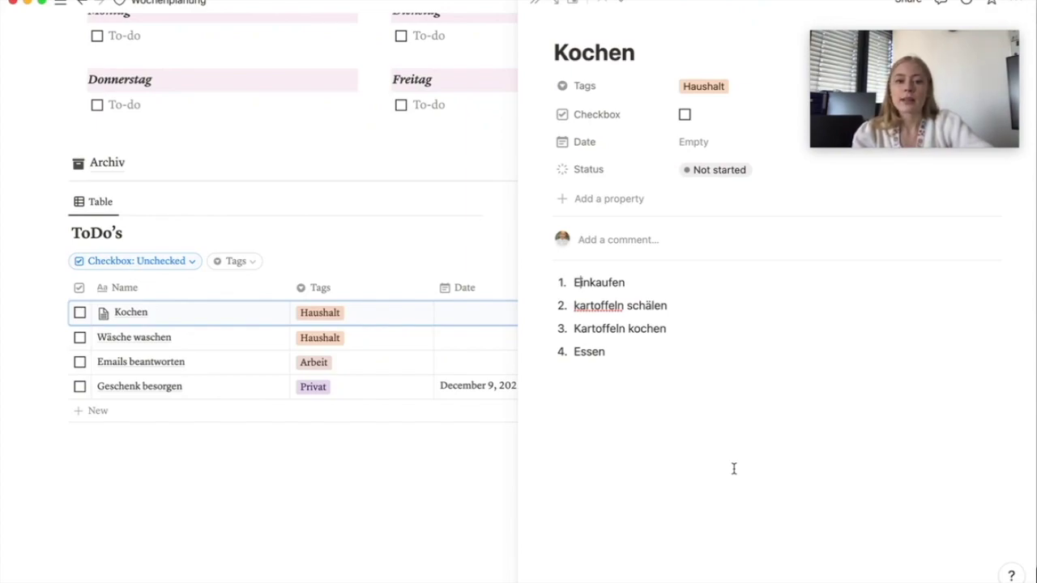
{"action": "left_click", "coordinate": [395, 238]}
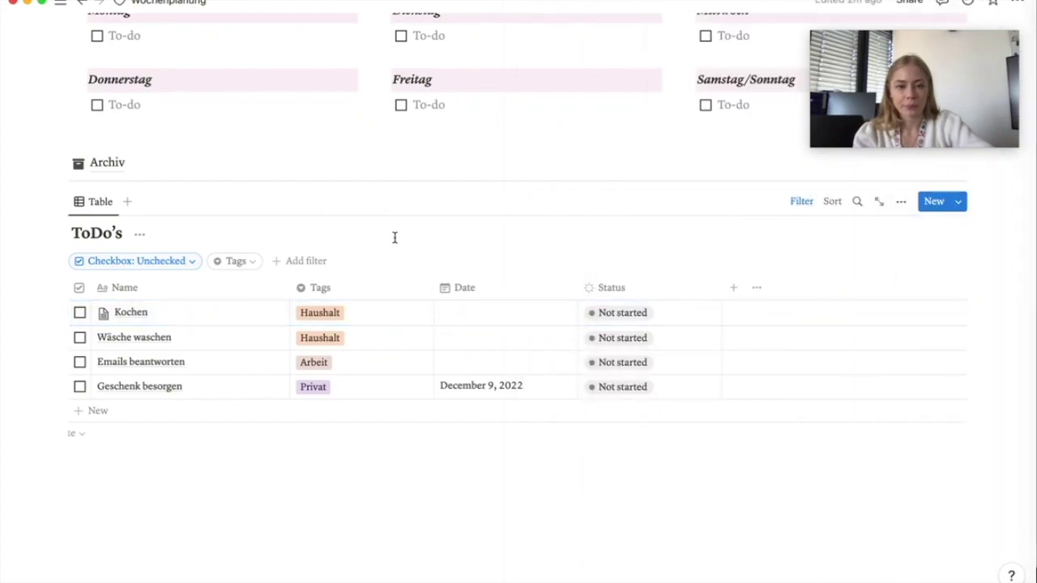
Add a Gallery view to the ToDo's database
{"action": "left_click", "coordinate": [127, 202]}
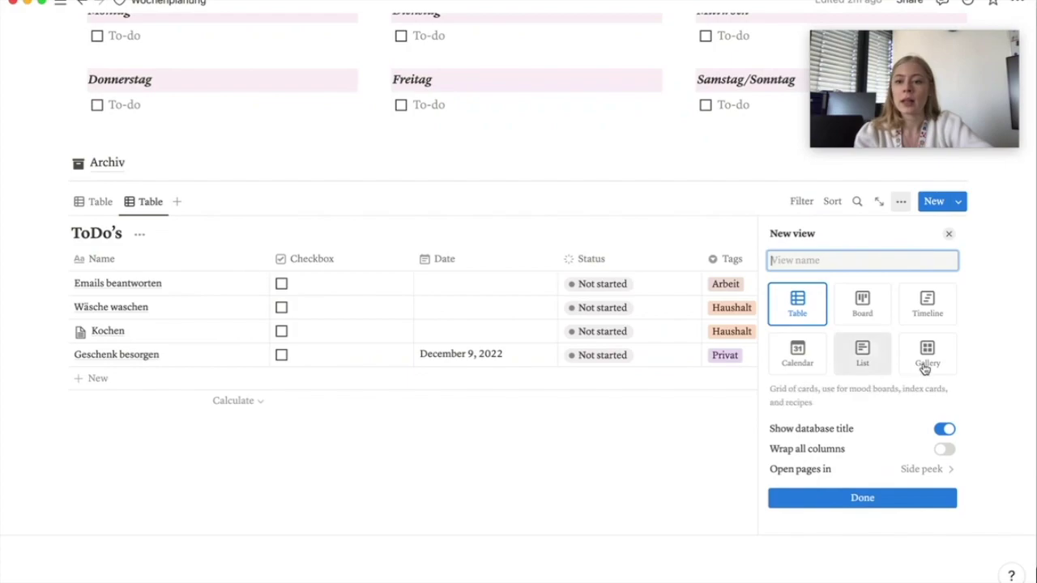
{"action": "left_click", "coordinate": [936, 365]}
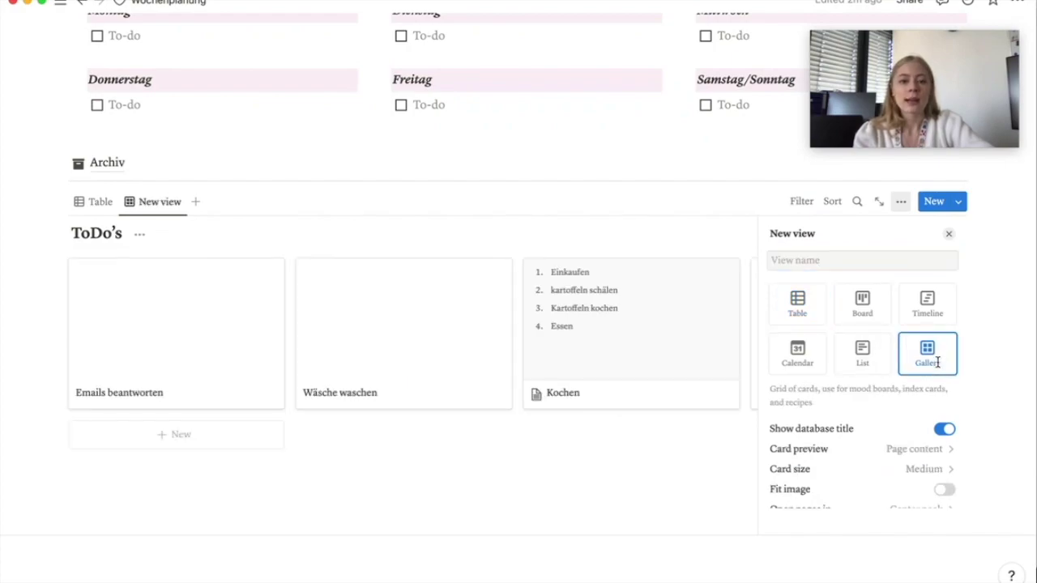
{"action": "key", "text": "Escape"}
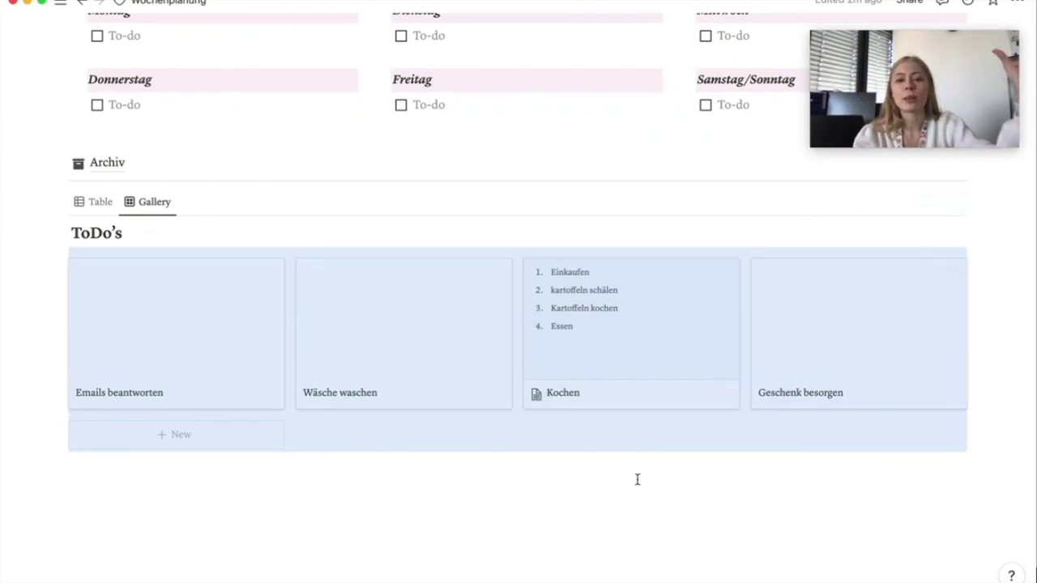
{"action": "left_click", "coordinate": [576, 468]}
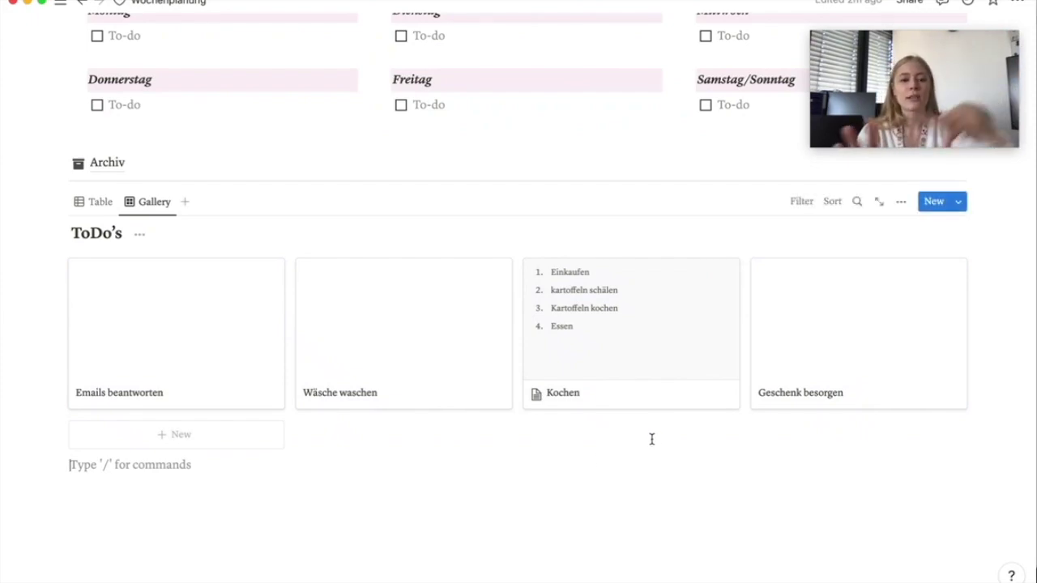
Add a Calendar view to the ToDo's database
{"action": "left_click", "coordinate": [185, 202]}
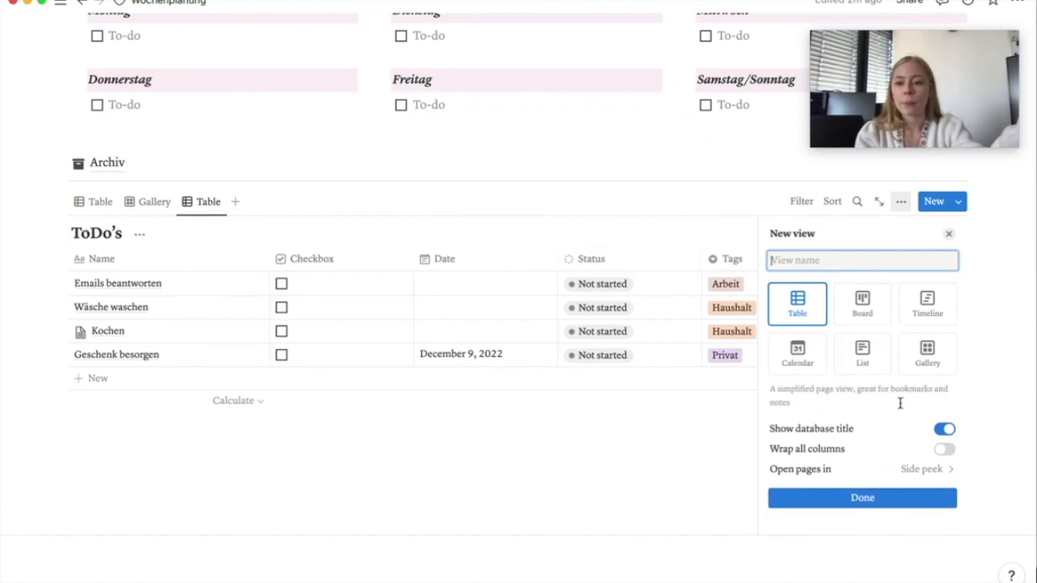
{"action": "left_click", "coordinate": [813, 366]}
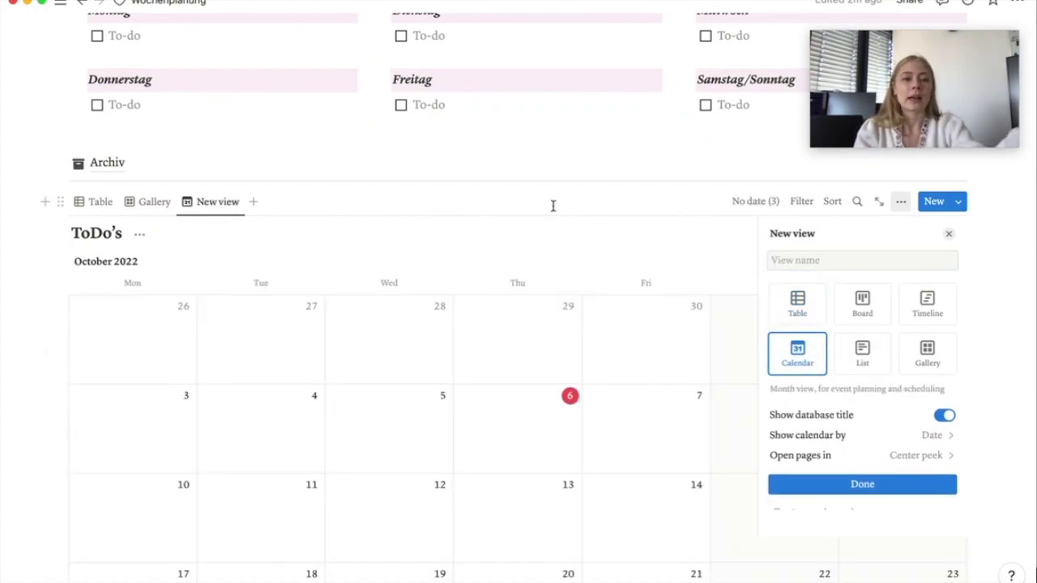
{"action": "left_click", "coordinate": [636, 242]}
Page the calendar forward to December 2022 to find the dated Geschenk besorgen entry
{"action": "scroll", "coordinate": [972, 244], "scroll_direction": "down", "scroll_amount": 2}
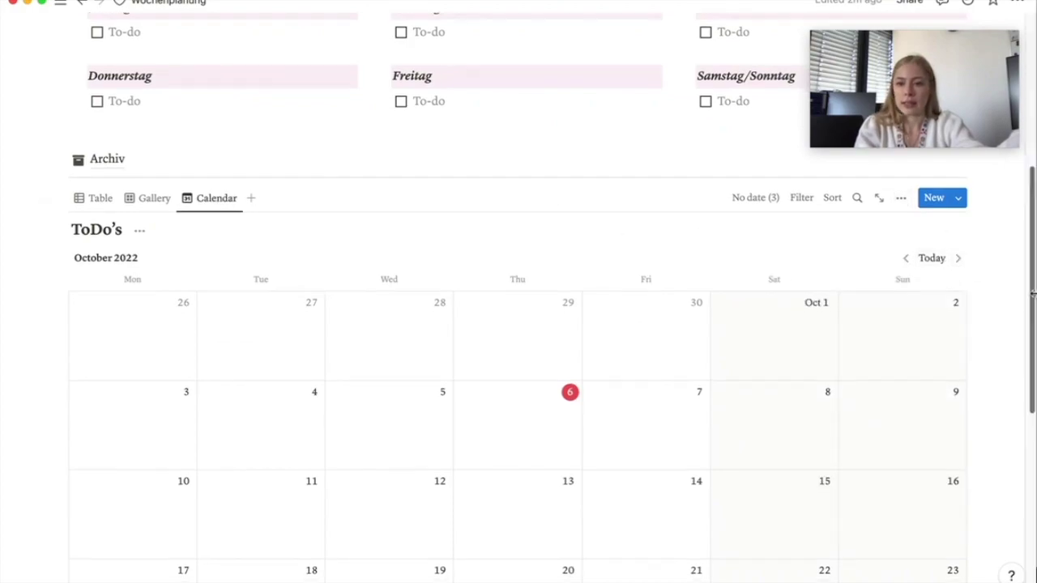
{"action": "left_click", "coordinate": [962, 184]}
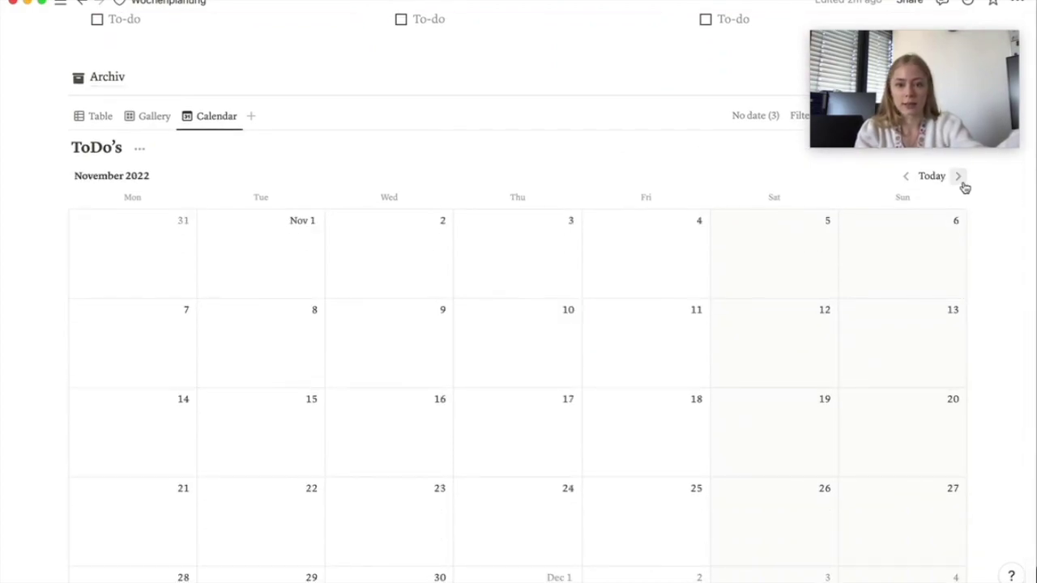
{"action": "left_click", "coordinate": [964, 187]}
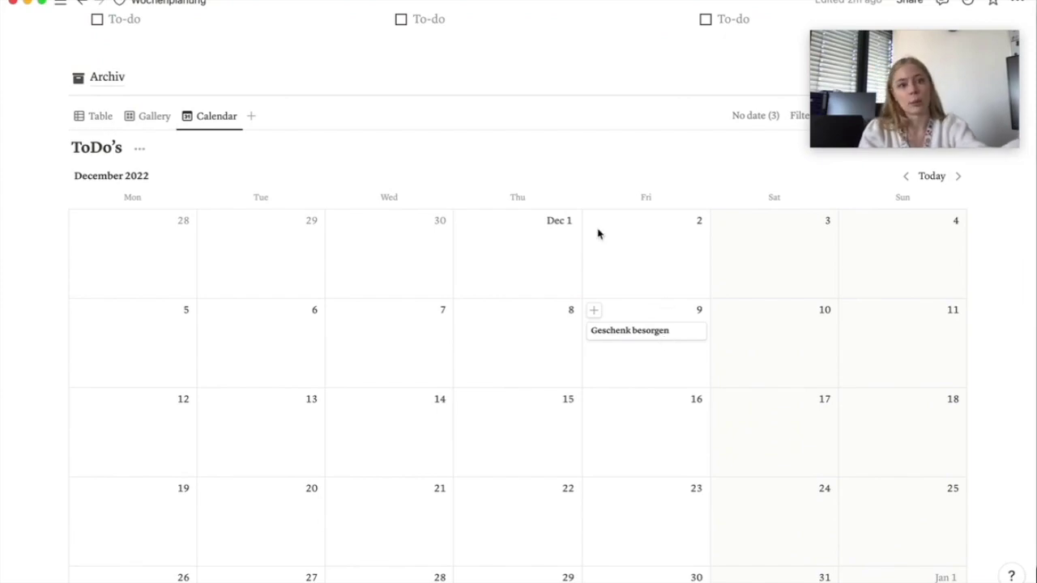
Return the ToDo's database to its Table view and look over the Wochenplanung page from the top
{"action": "scroll", "coordinate": [454, 162], "scroll_direction": "up", "scroll_amount": 3}
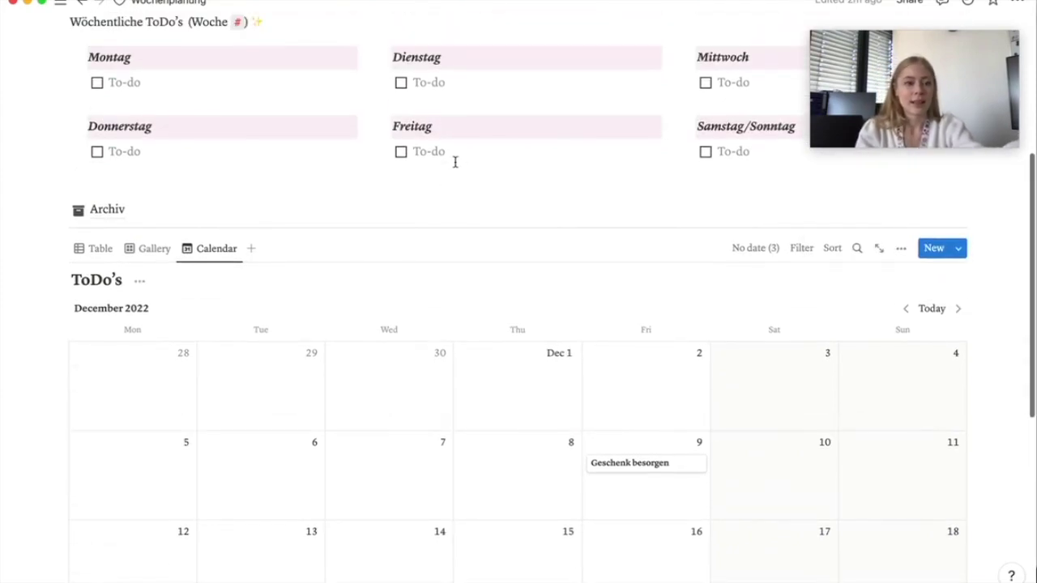
{"action": "left_click", "coordinate": [95, 251]}
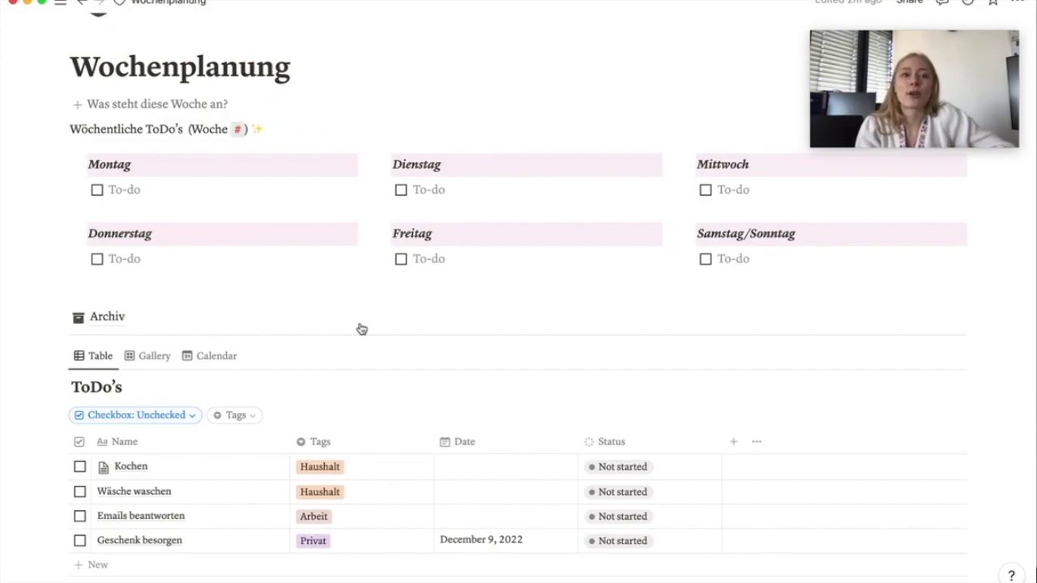
{"action": "scroll", "coordinate": [361, 329], "scroll_direction": "up", "scroll_amount": 5}
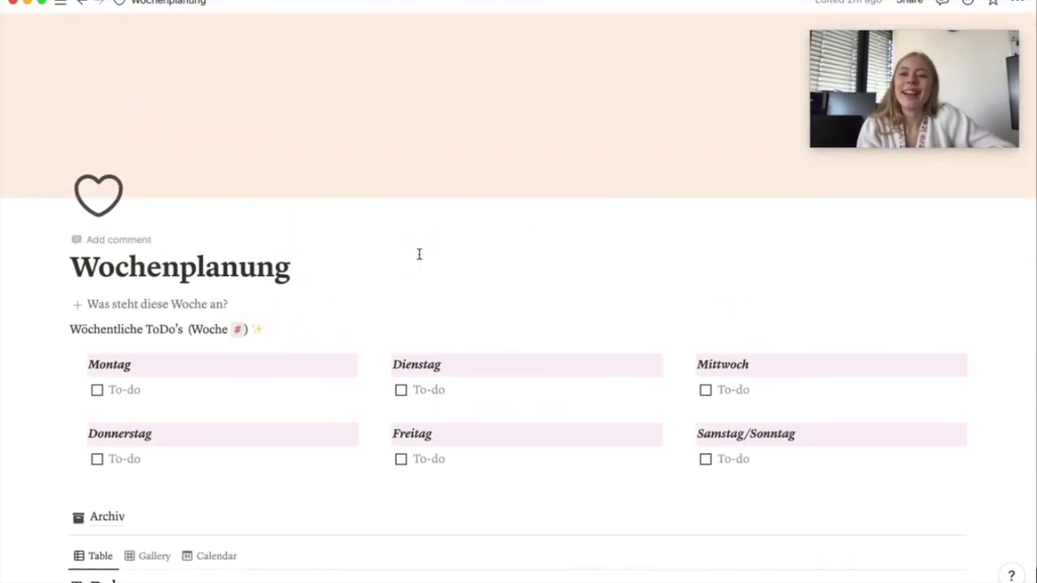
{"action": "scroll", "coordinate": [536, 252], "scroll_direction": "down", "scroll_amount": 3}
{"action": "scroll", "coordinate": [536, 252], "scroll_direction": "up", "scroll_amount": 3}
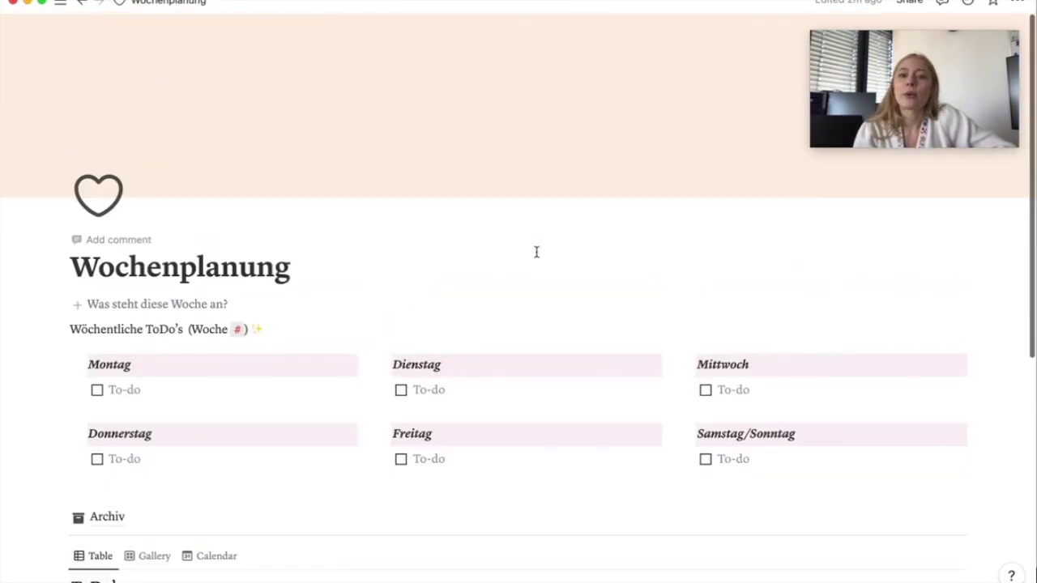